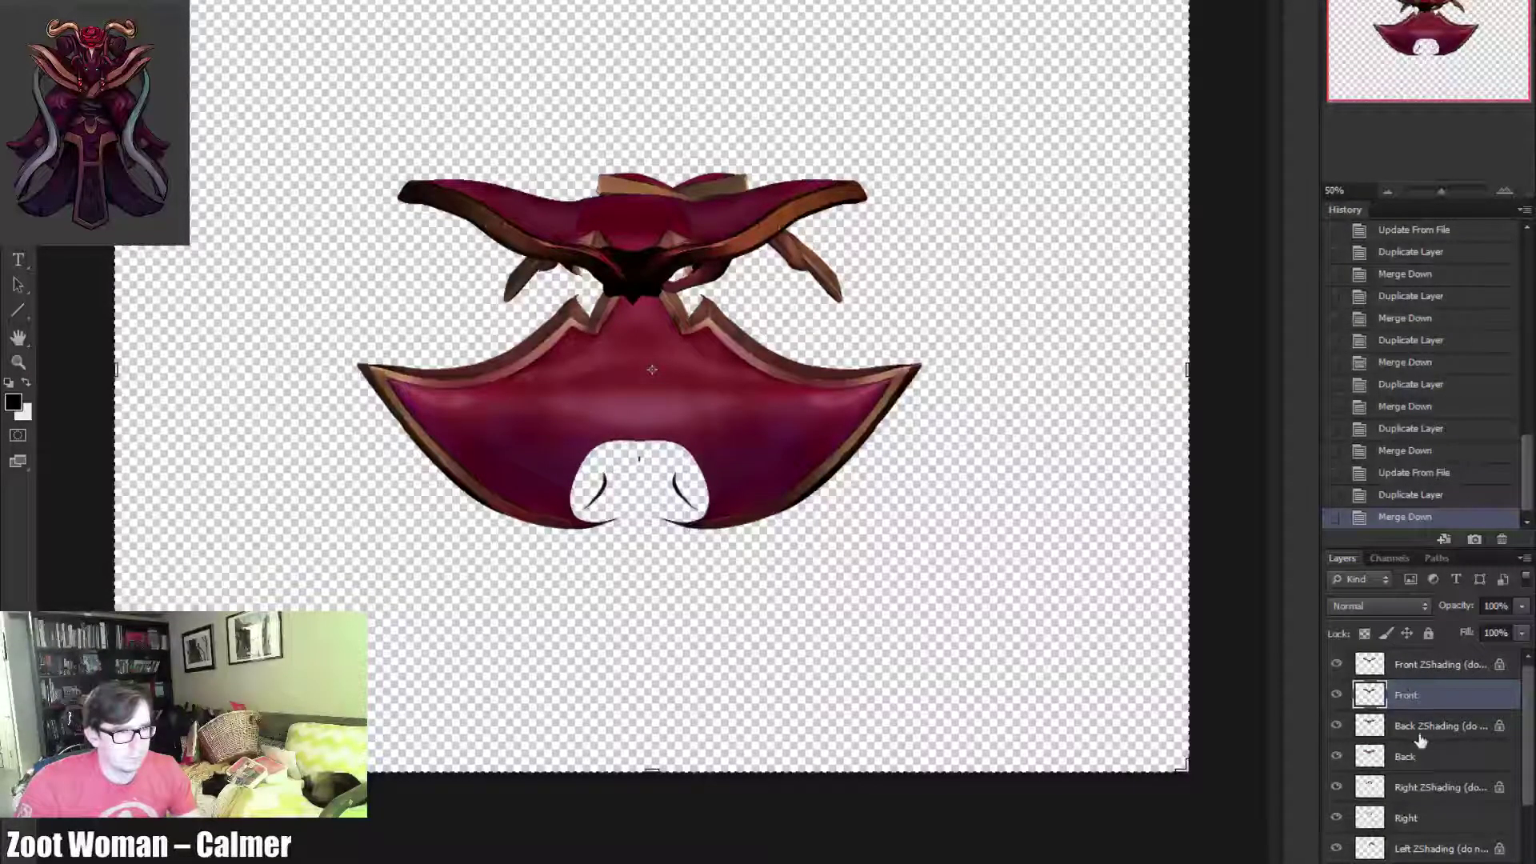
Duplicate the Back ZShading layer and merge the copy down into the Back paint layer
key(ctrl+j)
scroll(1415, 789, up, 2)
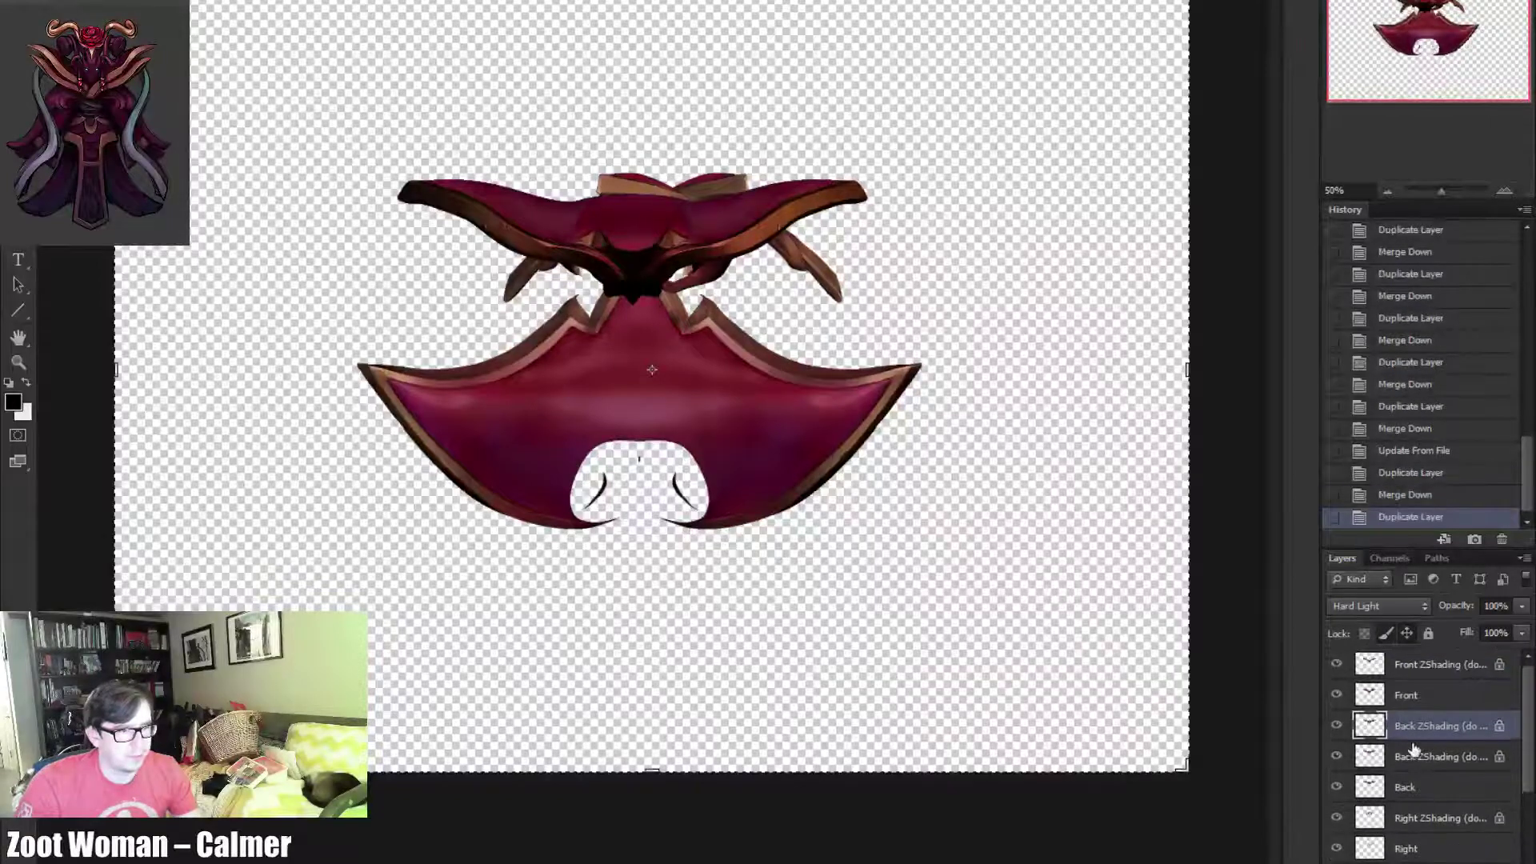
click(1413, 757)
key(ctrl+e)
Duplicate the Right ZShading layer and merge the copy down into the Right paint layer
click(1415, 791)
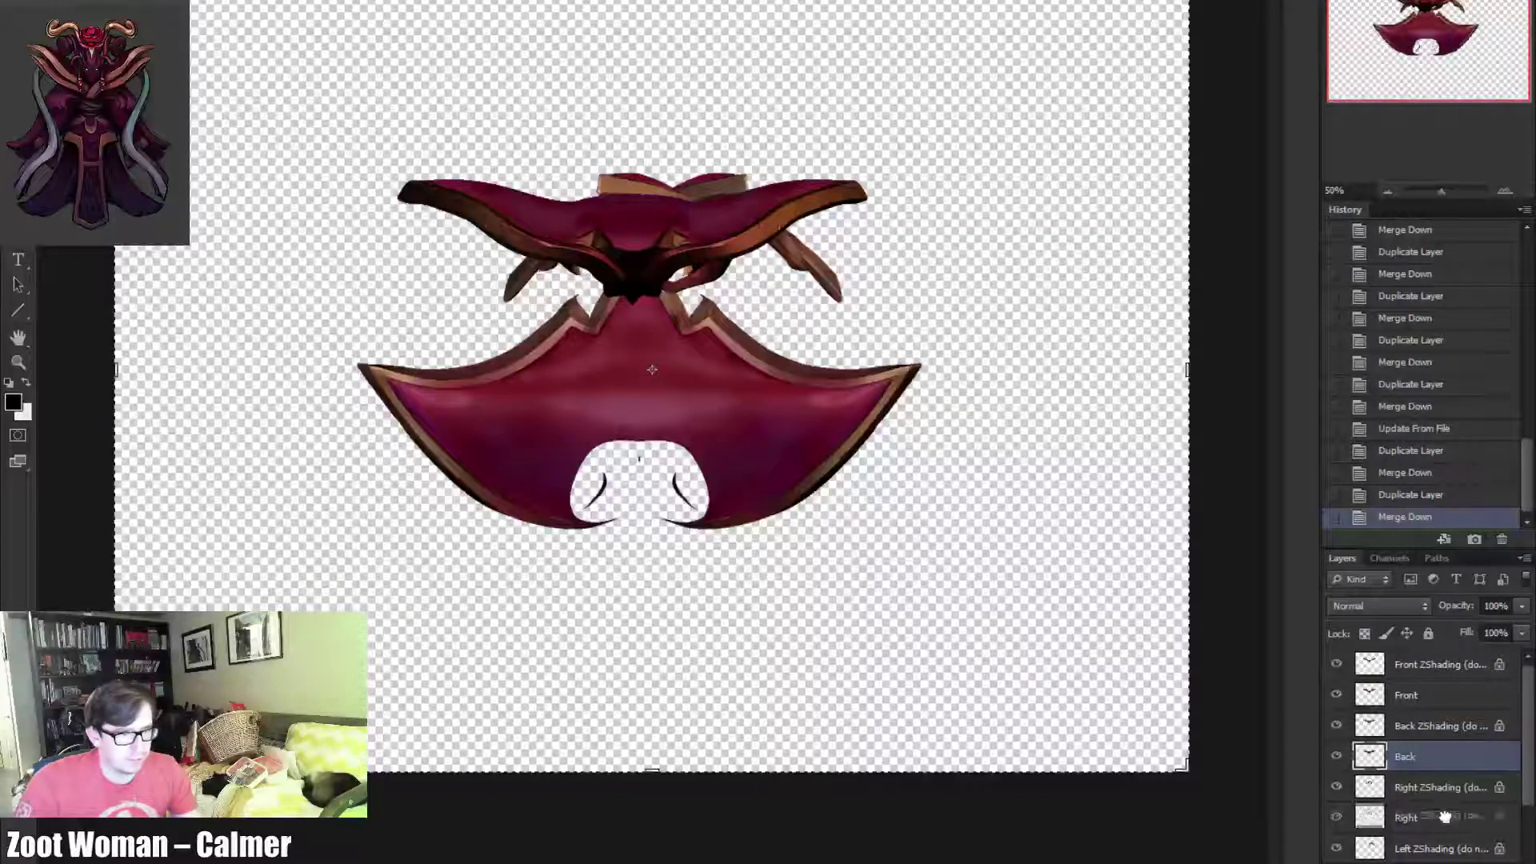
key(ctrl+j)
click(1416, 799)
key(ctrl+e)
Duplicate the Left ZShading layer and merge the copy down into the Left paint layer
click(1396, 800)
key(ctrl+j)
click(1413, 798)
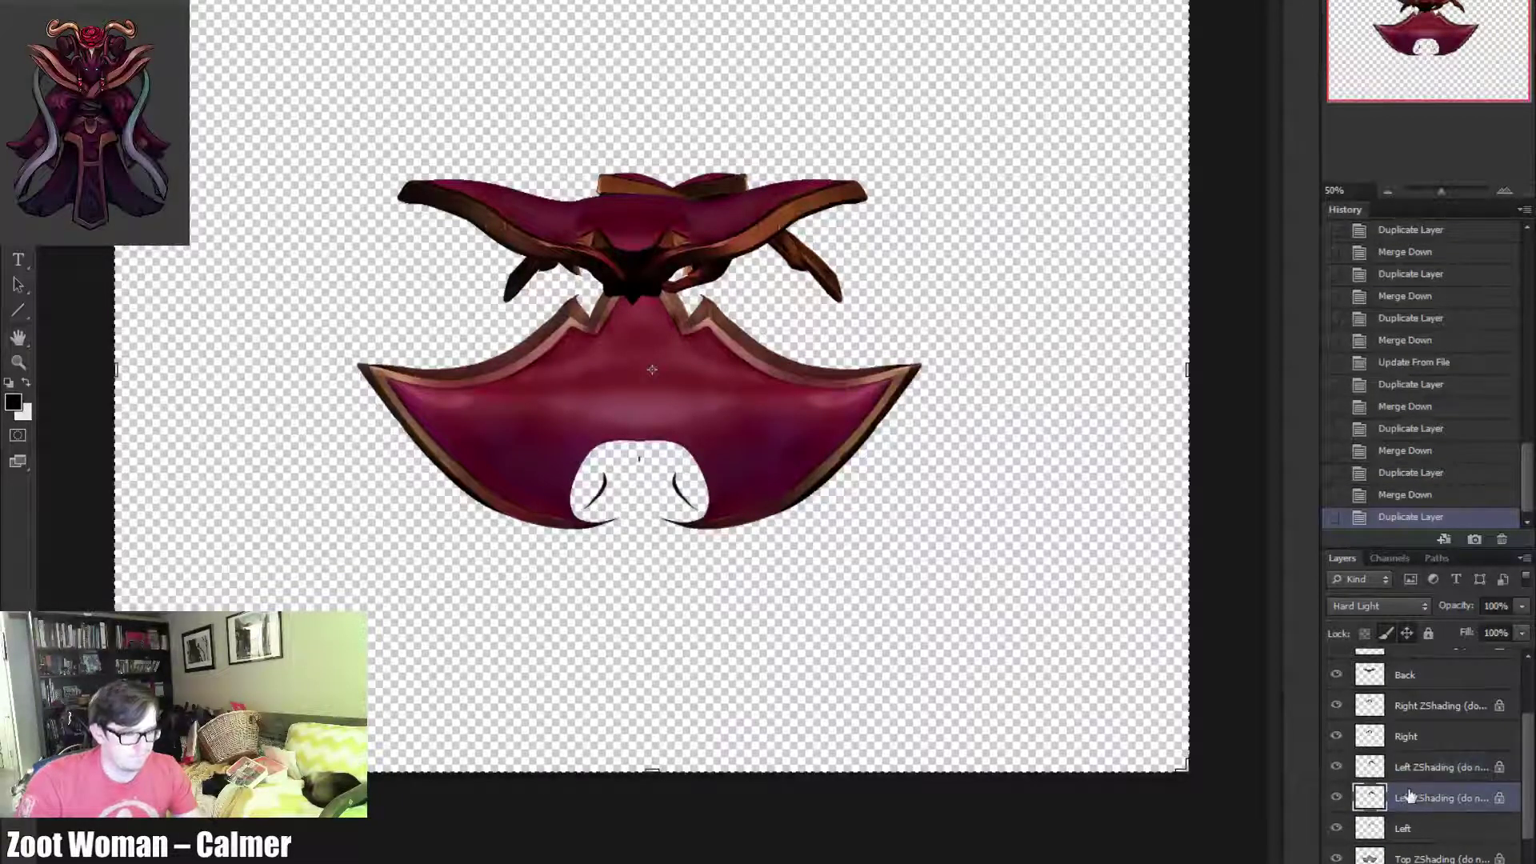
key(ctrl+e)
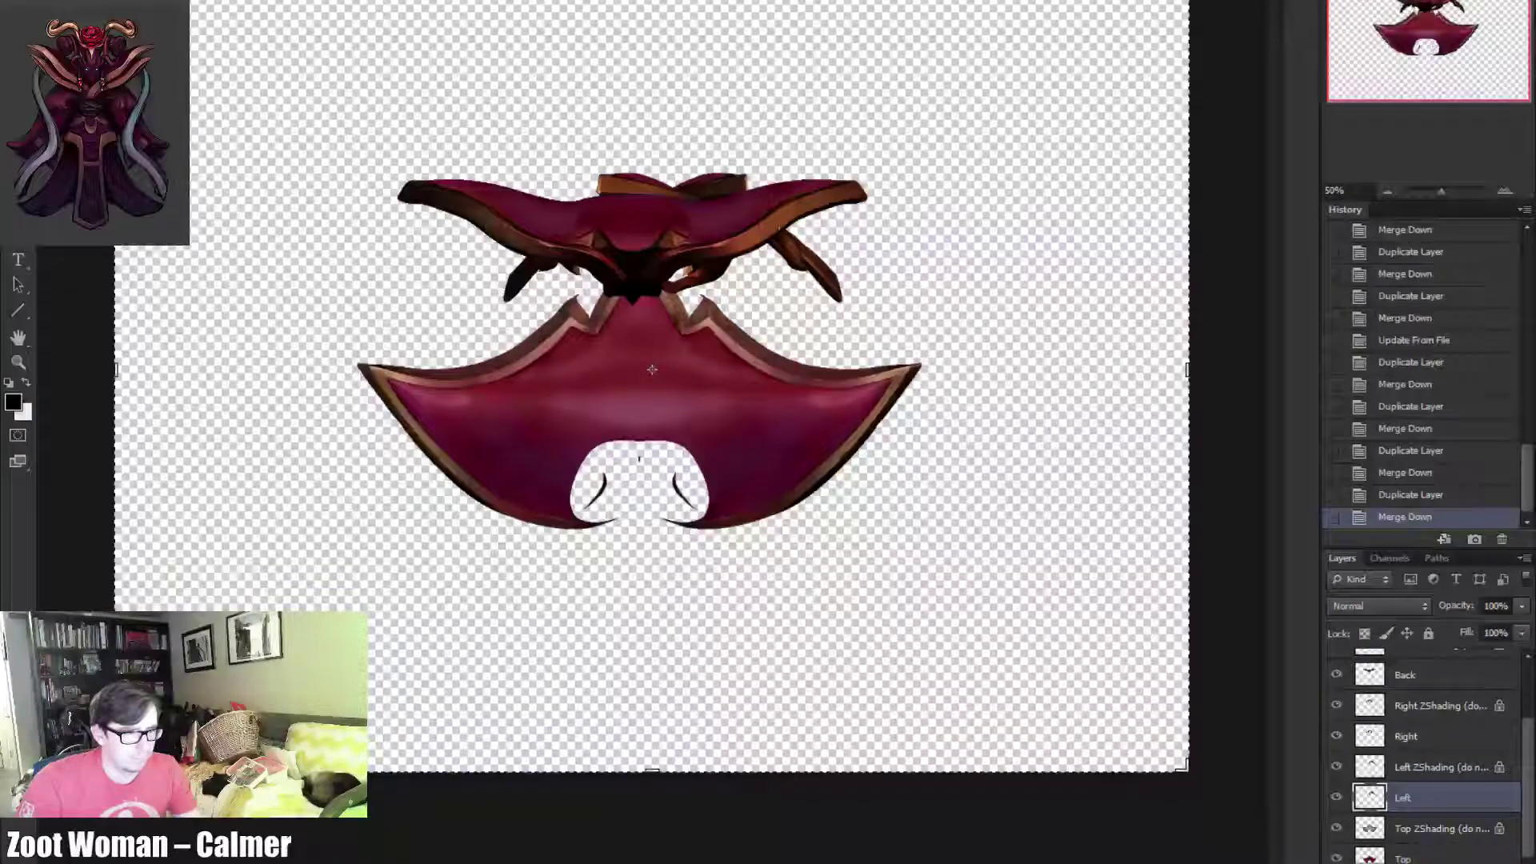
Duplicate the Top ZShading layer and merge the copy down into the Top paint layer
click(1424, 836)
key(ctrl+j)
click(1408, 858)
key(ctrl+e)
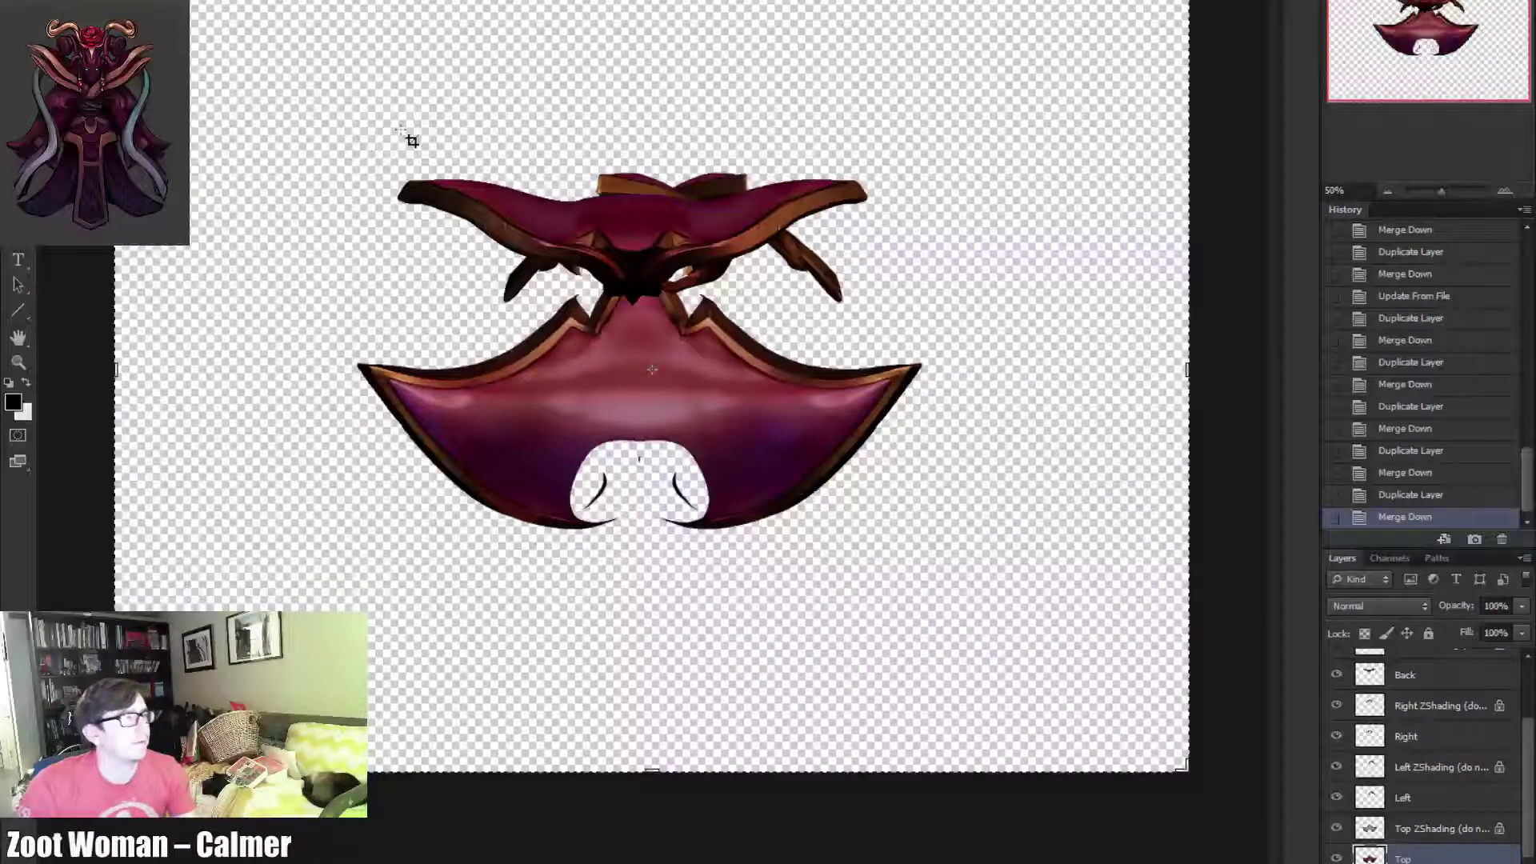
Switch to ZBrush and accept the edited ZAppLink projection for every view of shoulder01_base, keeping Fade enabled
key(alt+Tab)
click(748, 74)
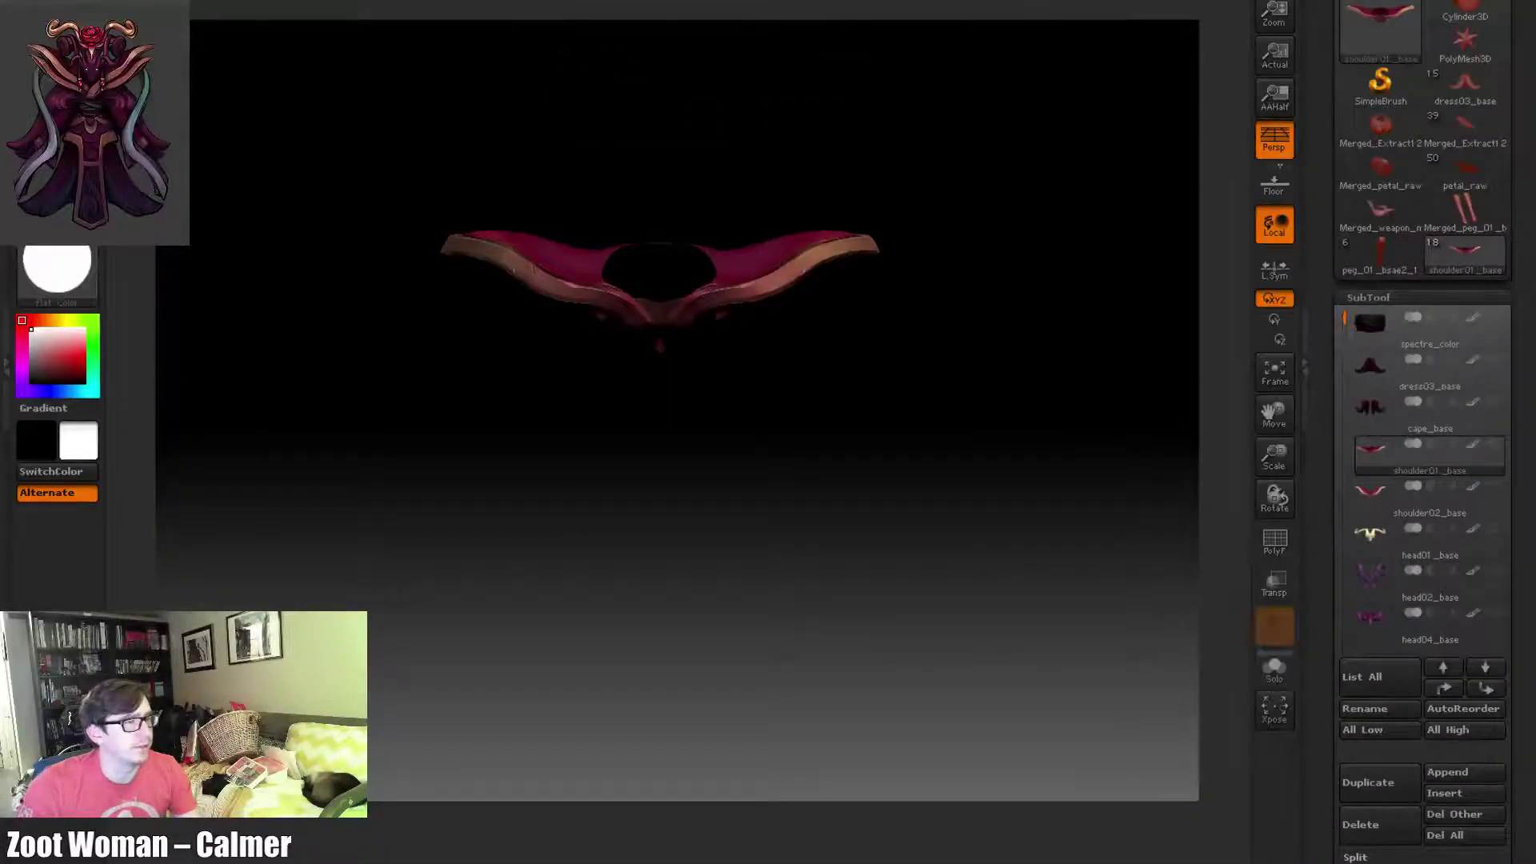
click(676, 175)
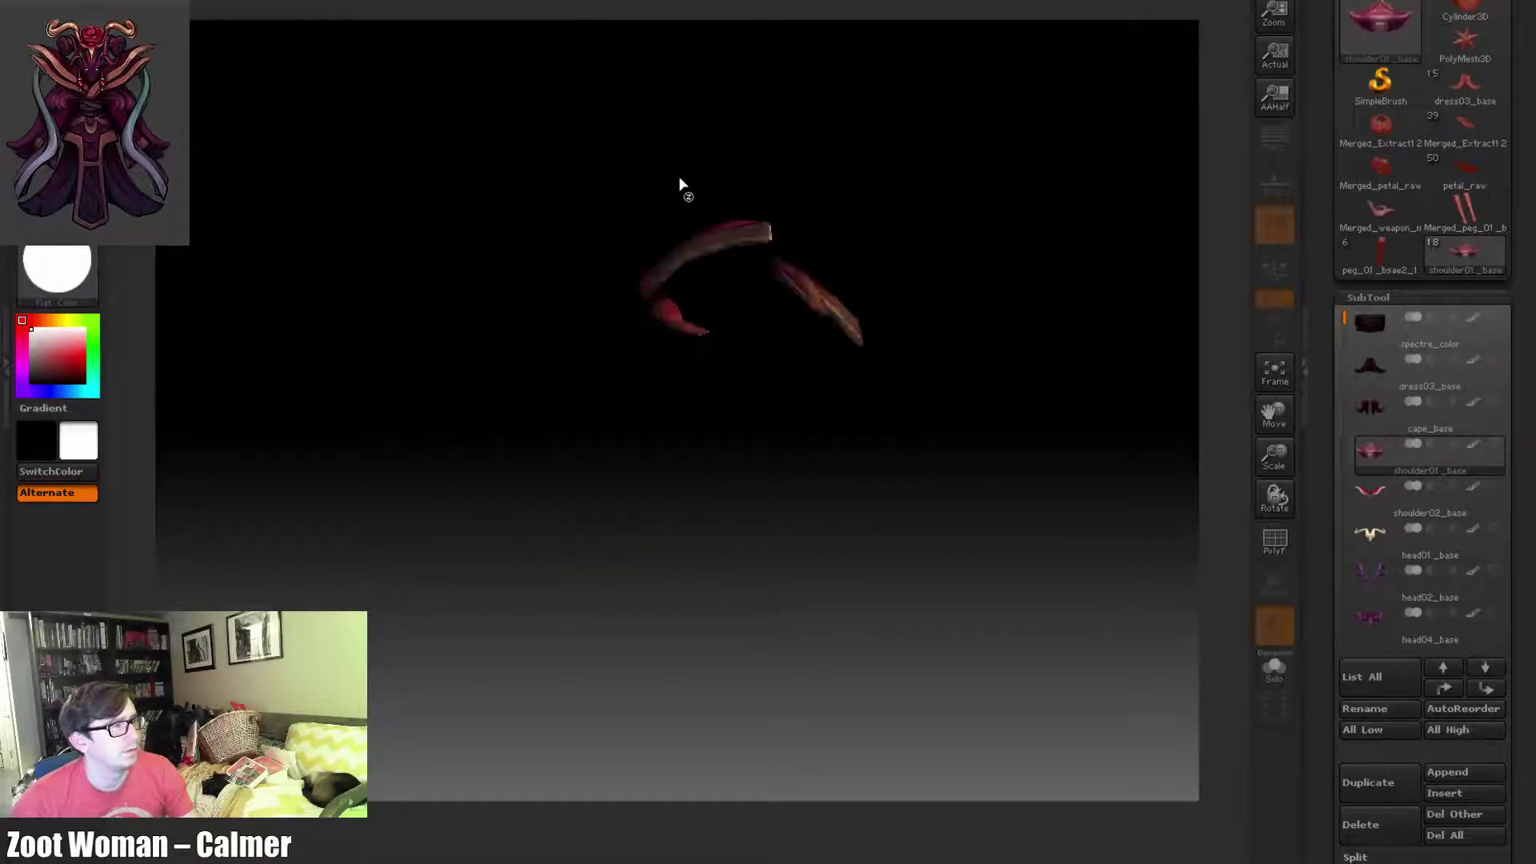
click(651, 172)
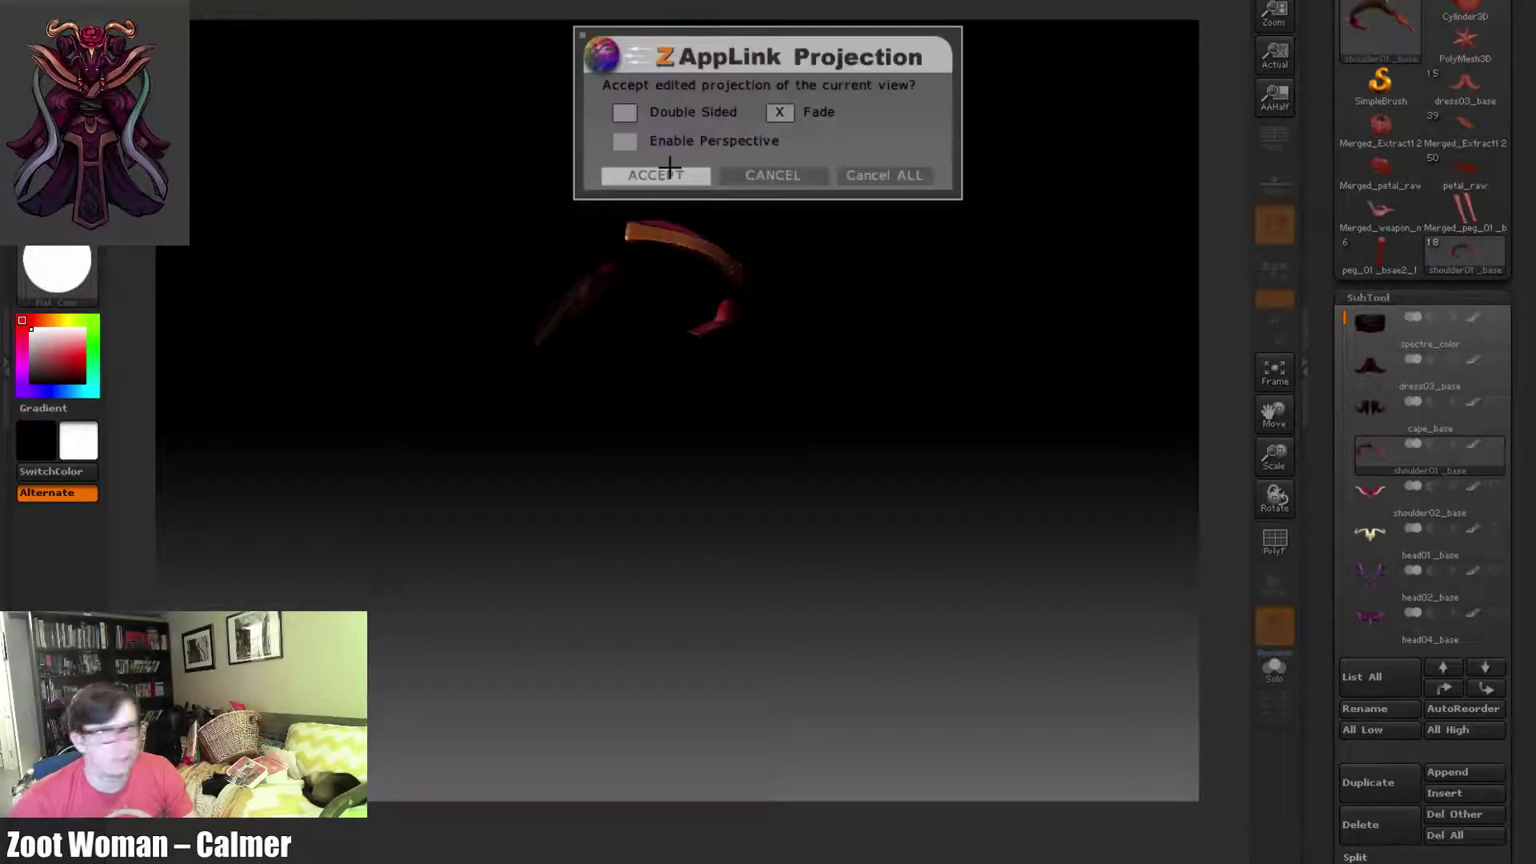
click(663, 174)
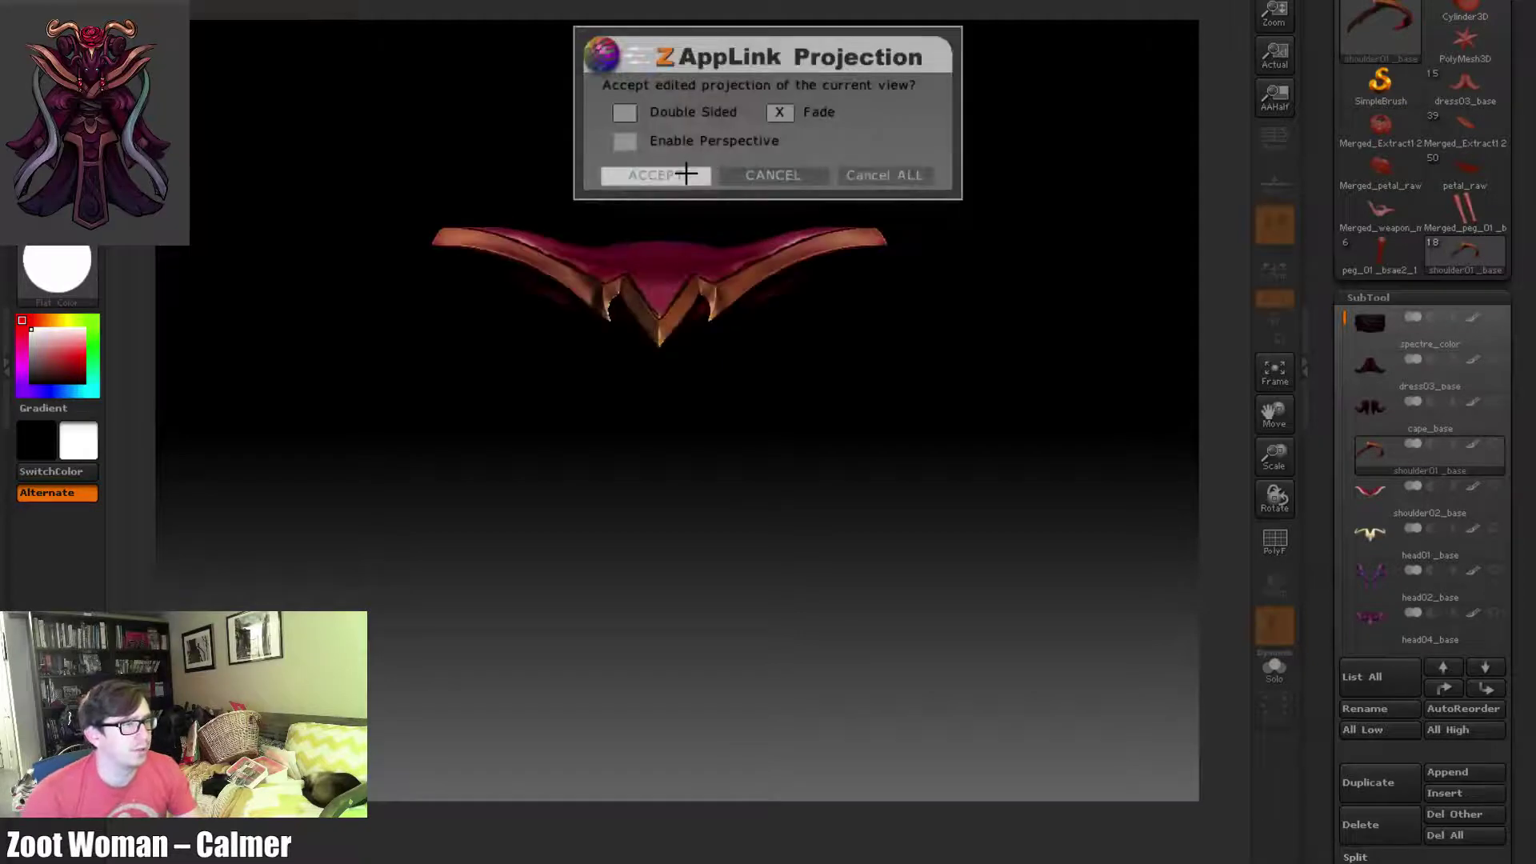
click(689, 171)
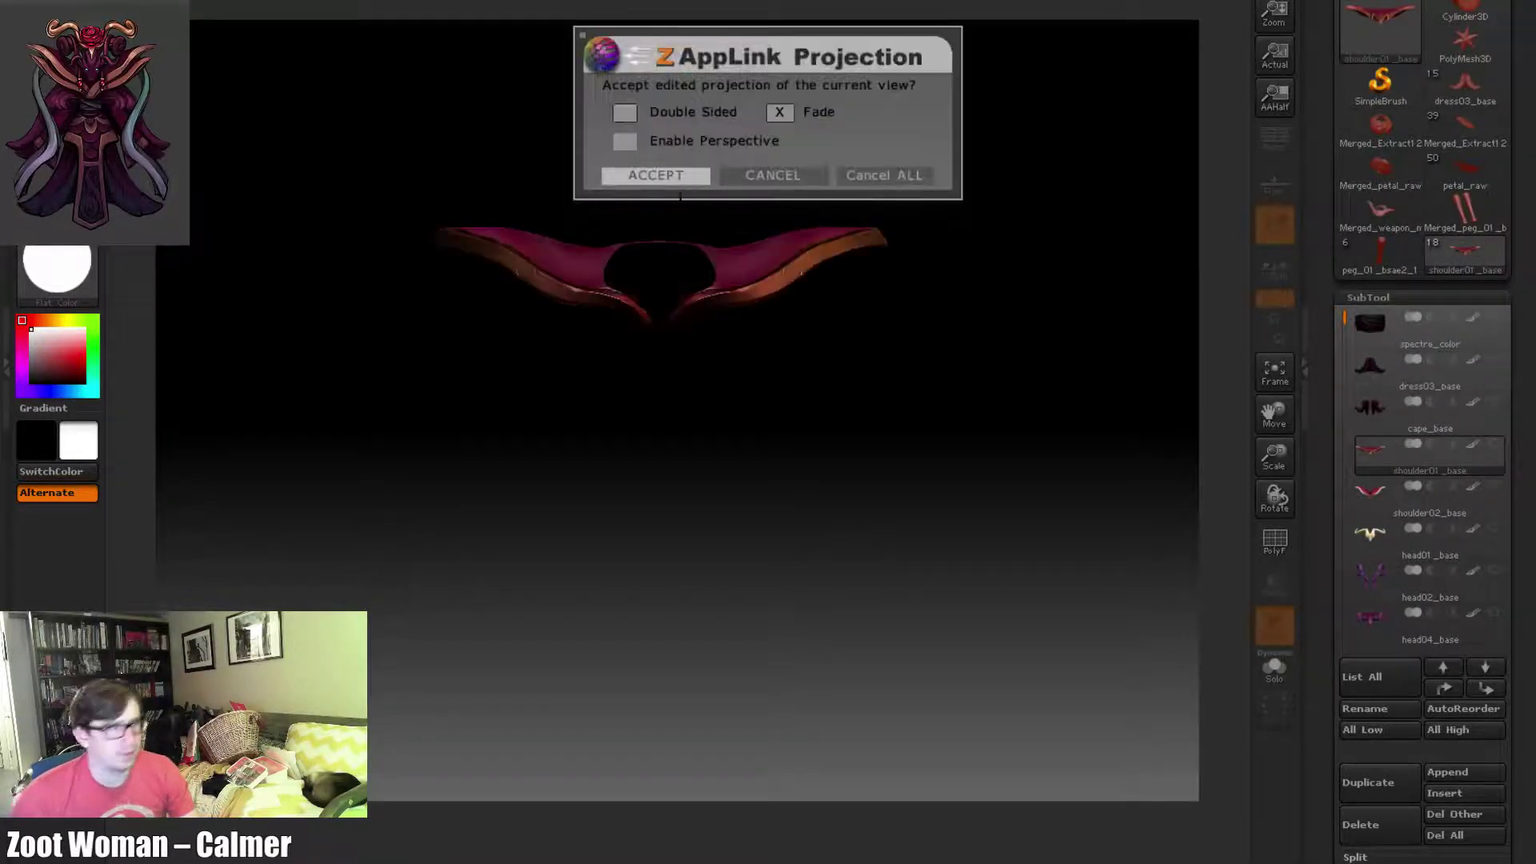
click(675, 176)
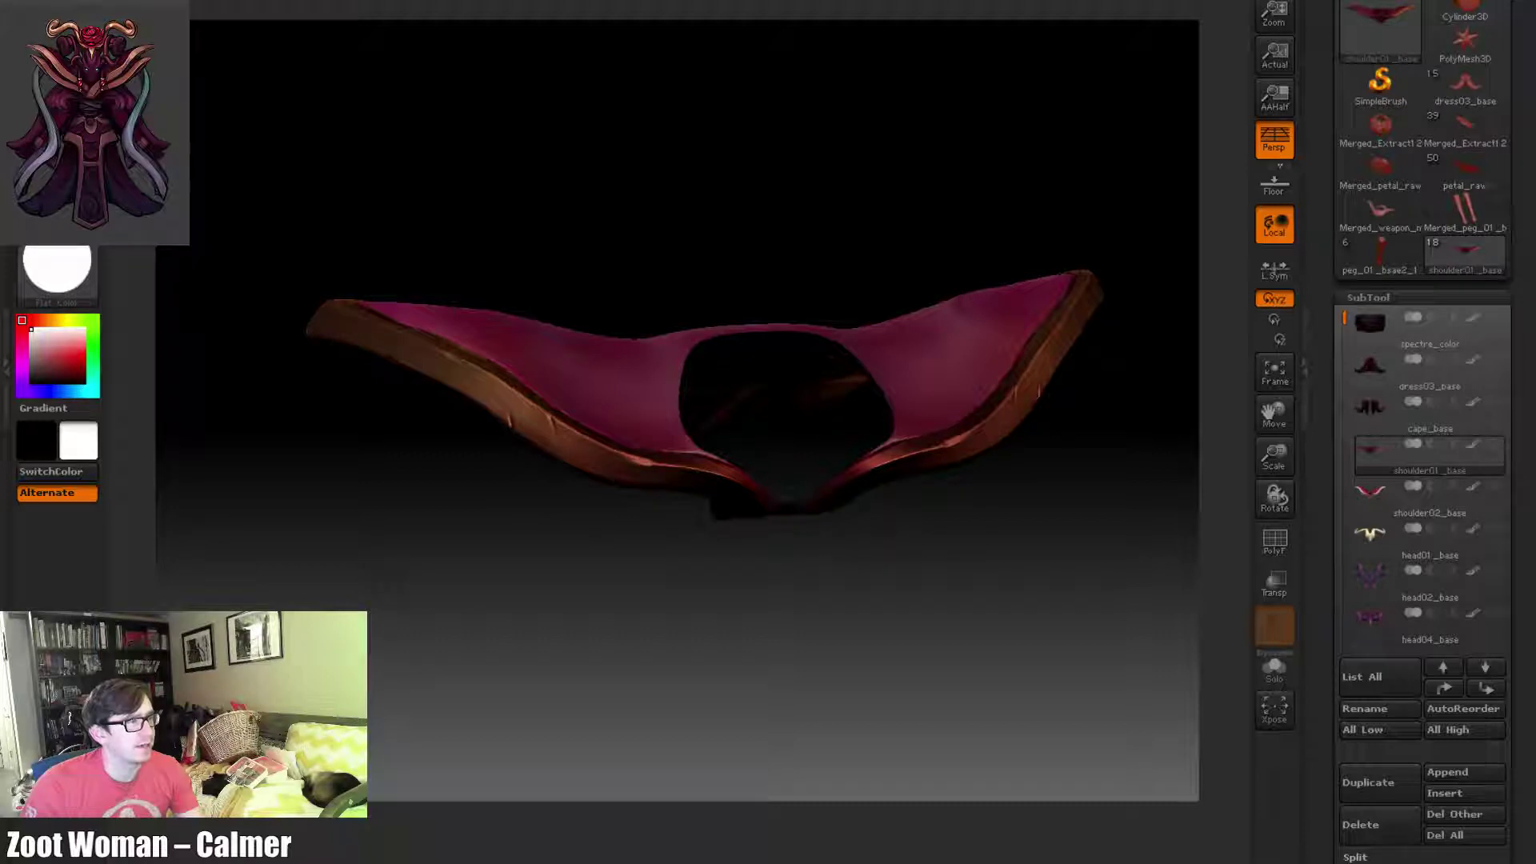
Try filling shoulder01_base with the current white color, then undo the fill
mouse_move(182, 1)
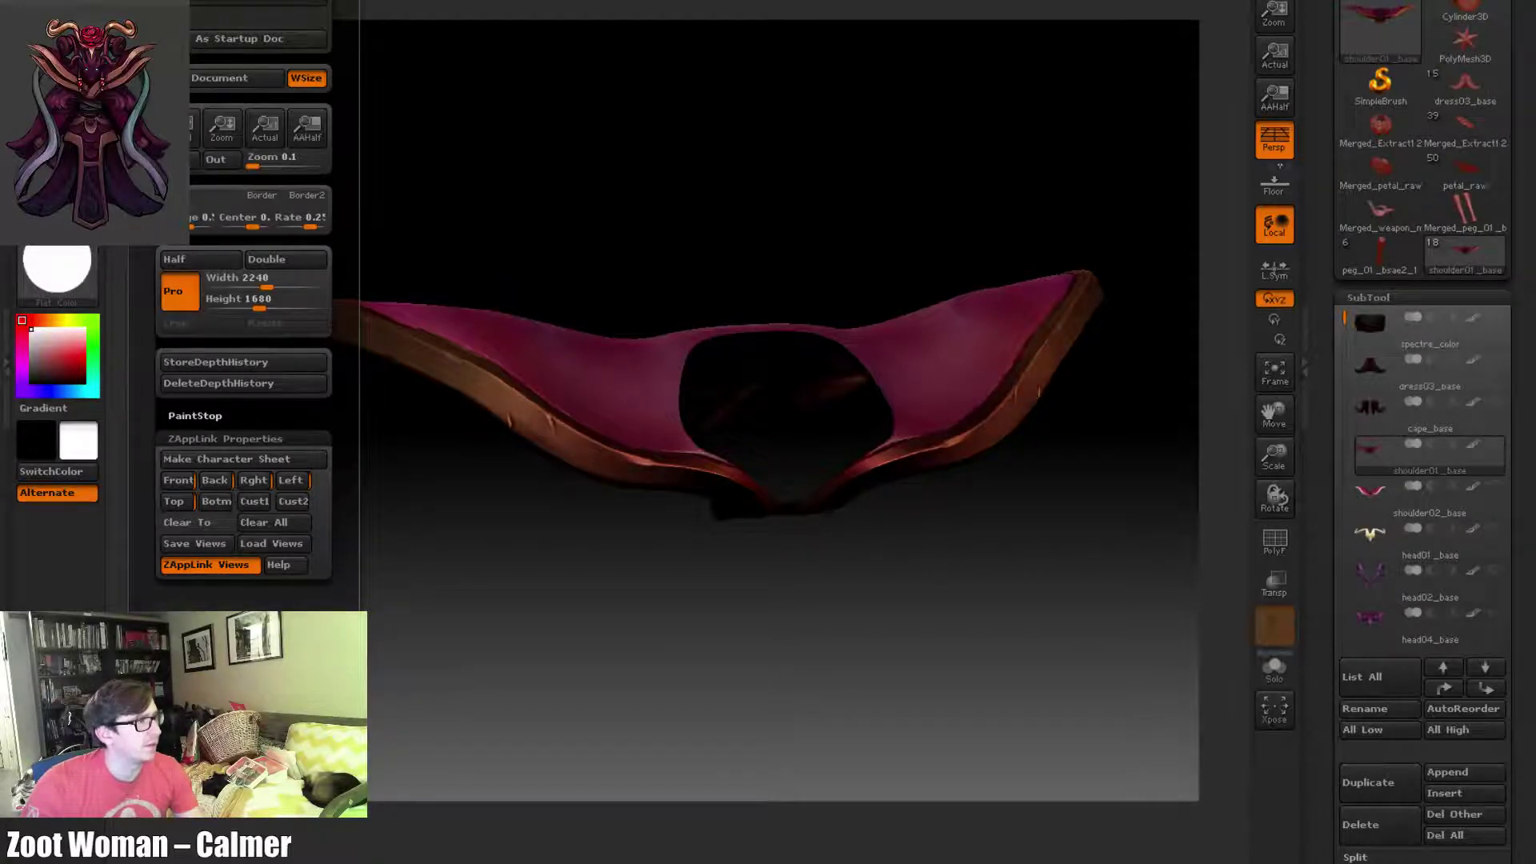
mouse_move(106, 2)
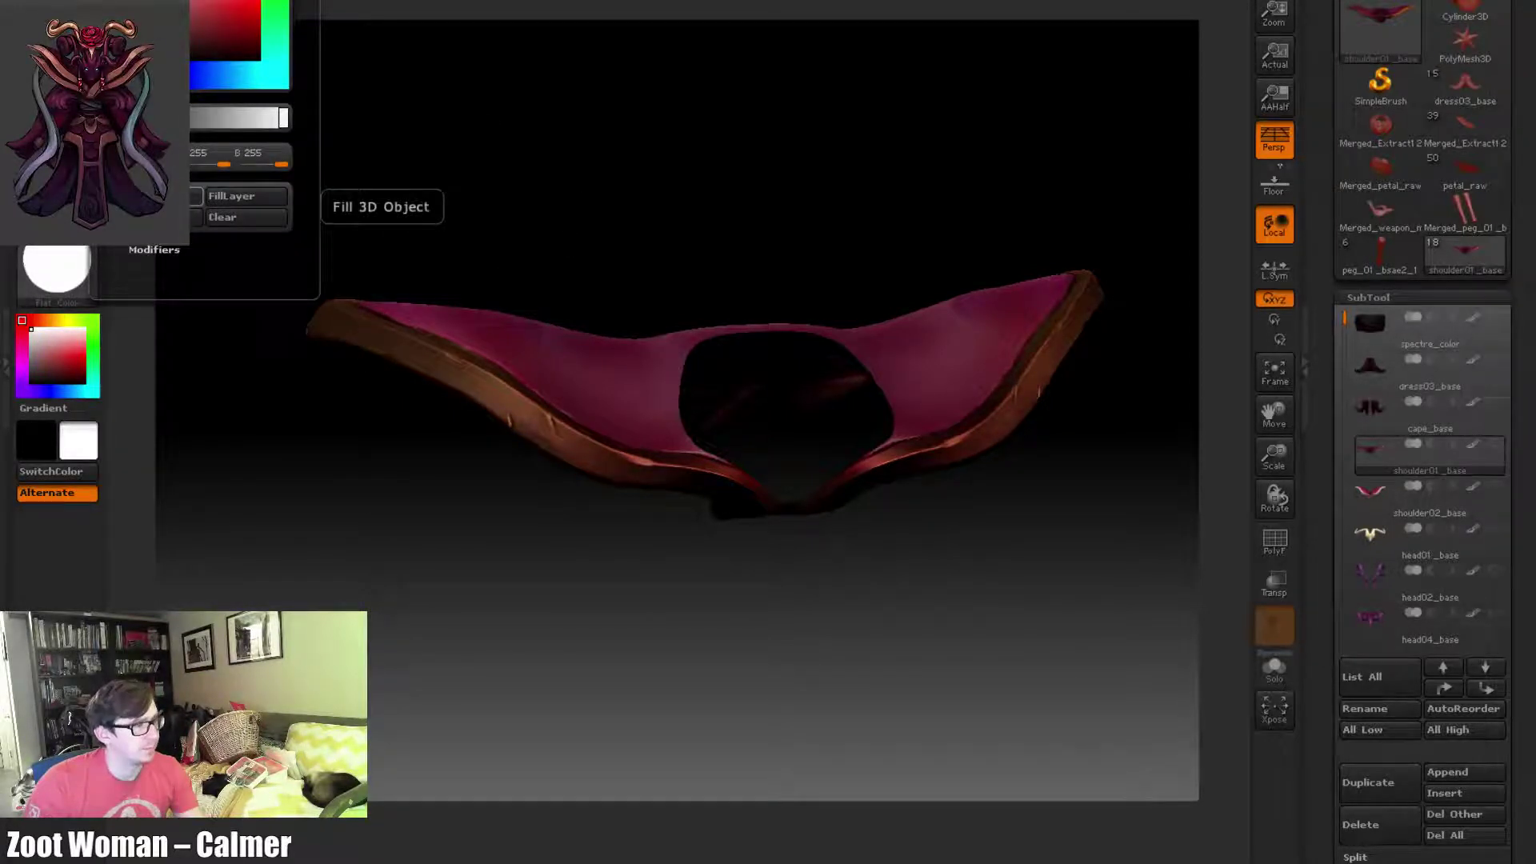
click(196, 198)
drag(498, 145, 458, 319)
drag(463, 218, 426, 7)
key(ctrl+z)
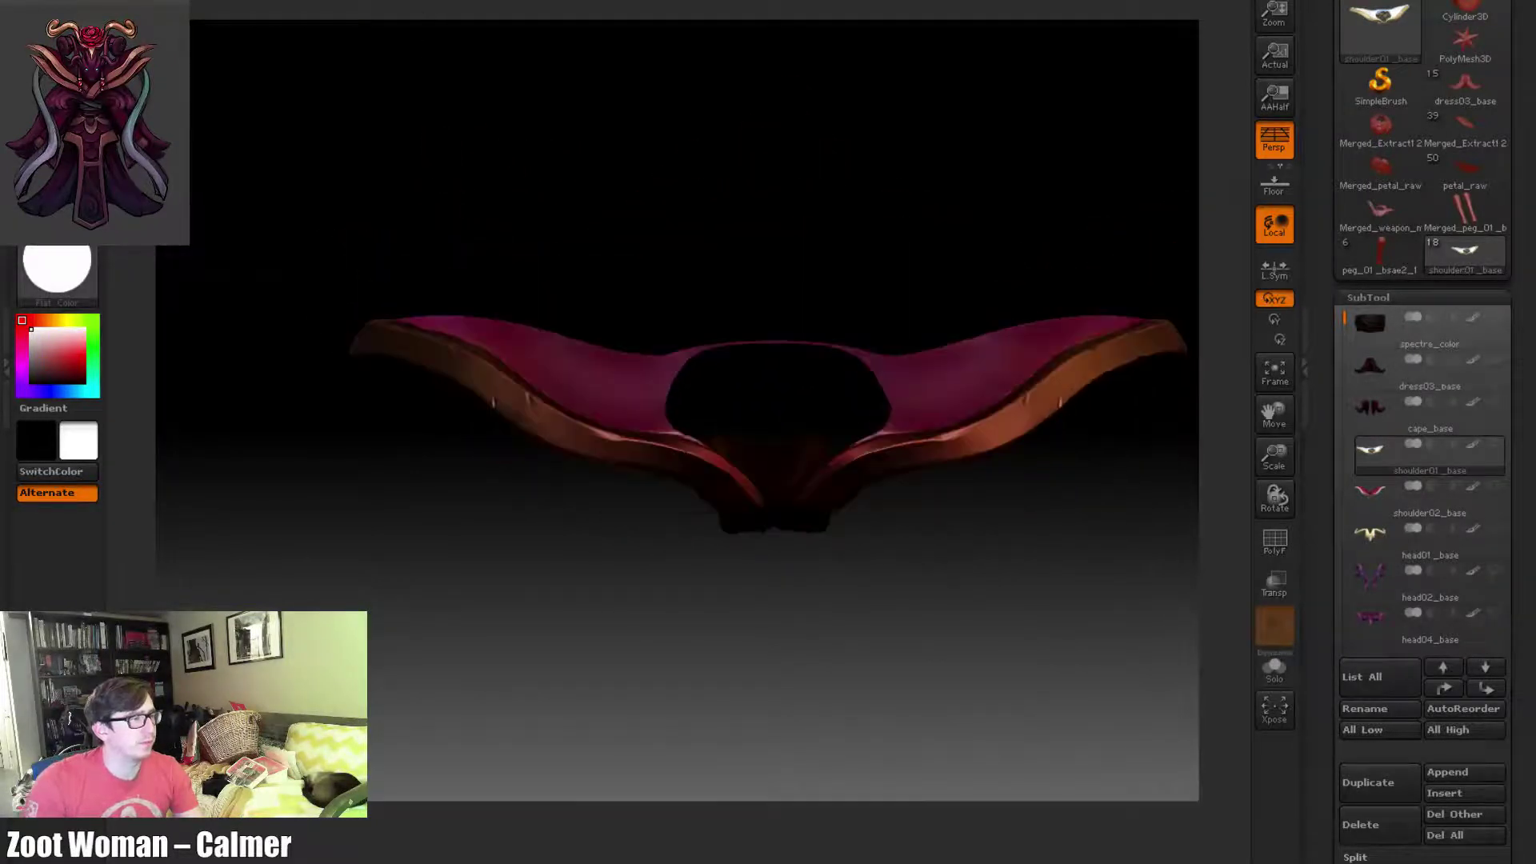
Try another object fill on shoulder01_base, inspect the piece from several angles, and undo it
drag(437, 183, 411, 151)
drag(496, 219, 340, 48)
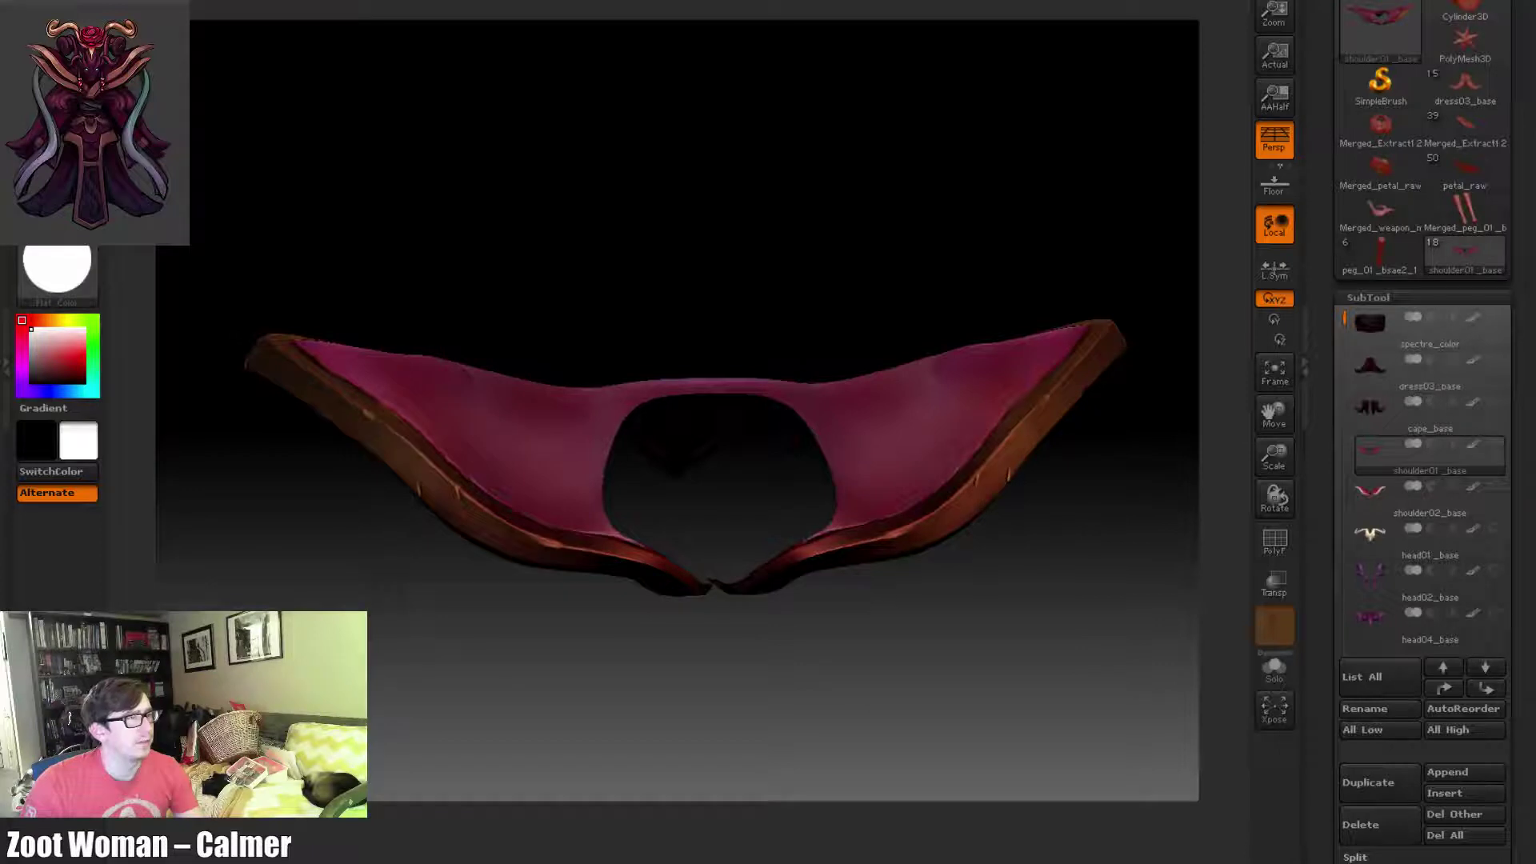
click(163, 196)
drag(611, 210, 560, 238)
drag(549, 478, 404, 281)
drag(745, 555, 524, 327)
drag(581, 263, 552, 117)
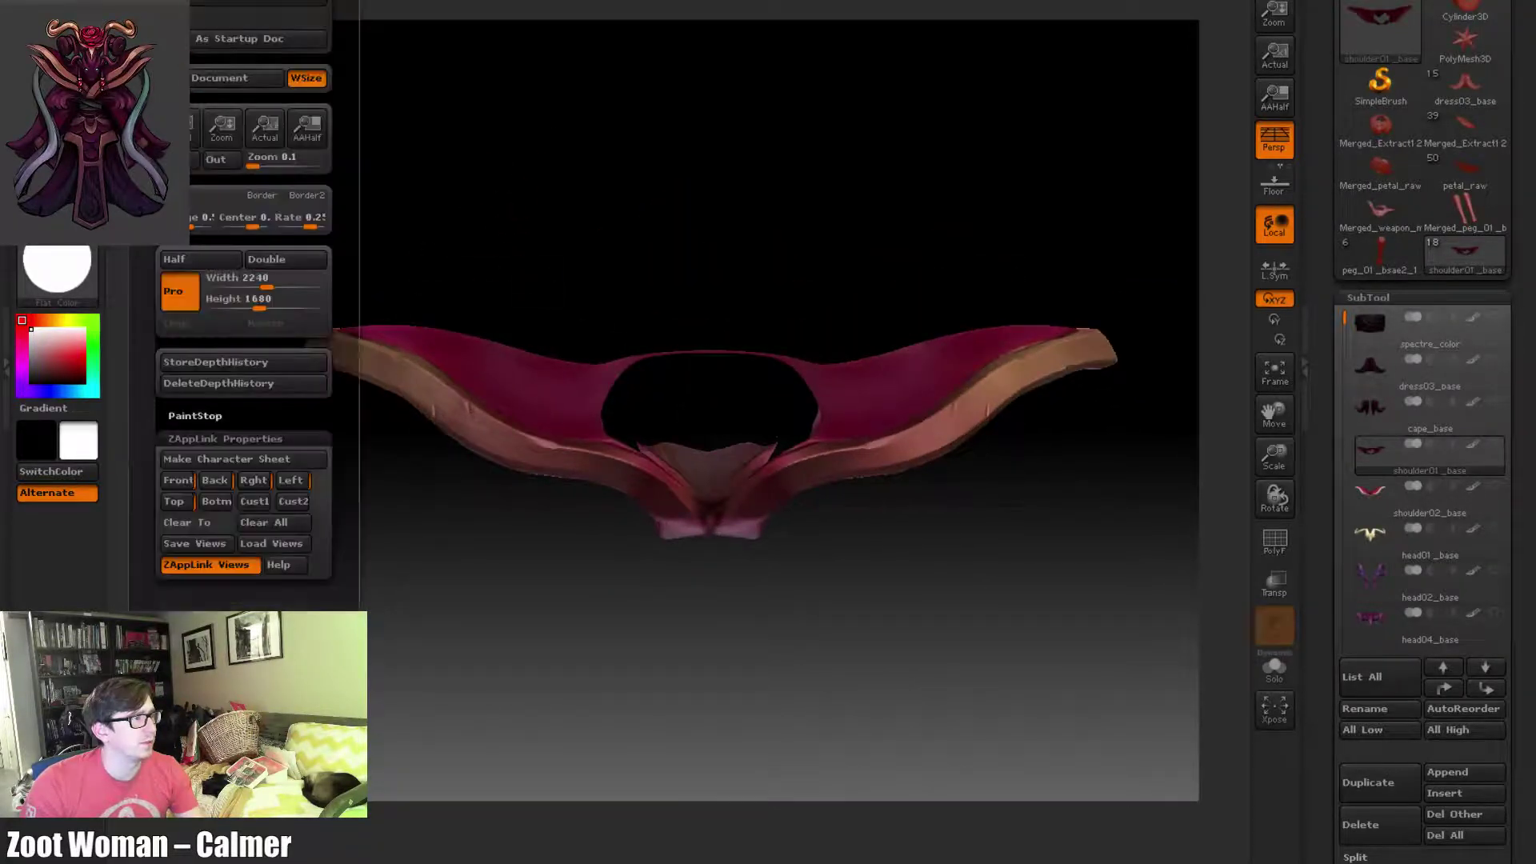
key(ctrl+z)
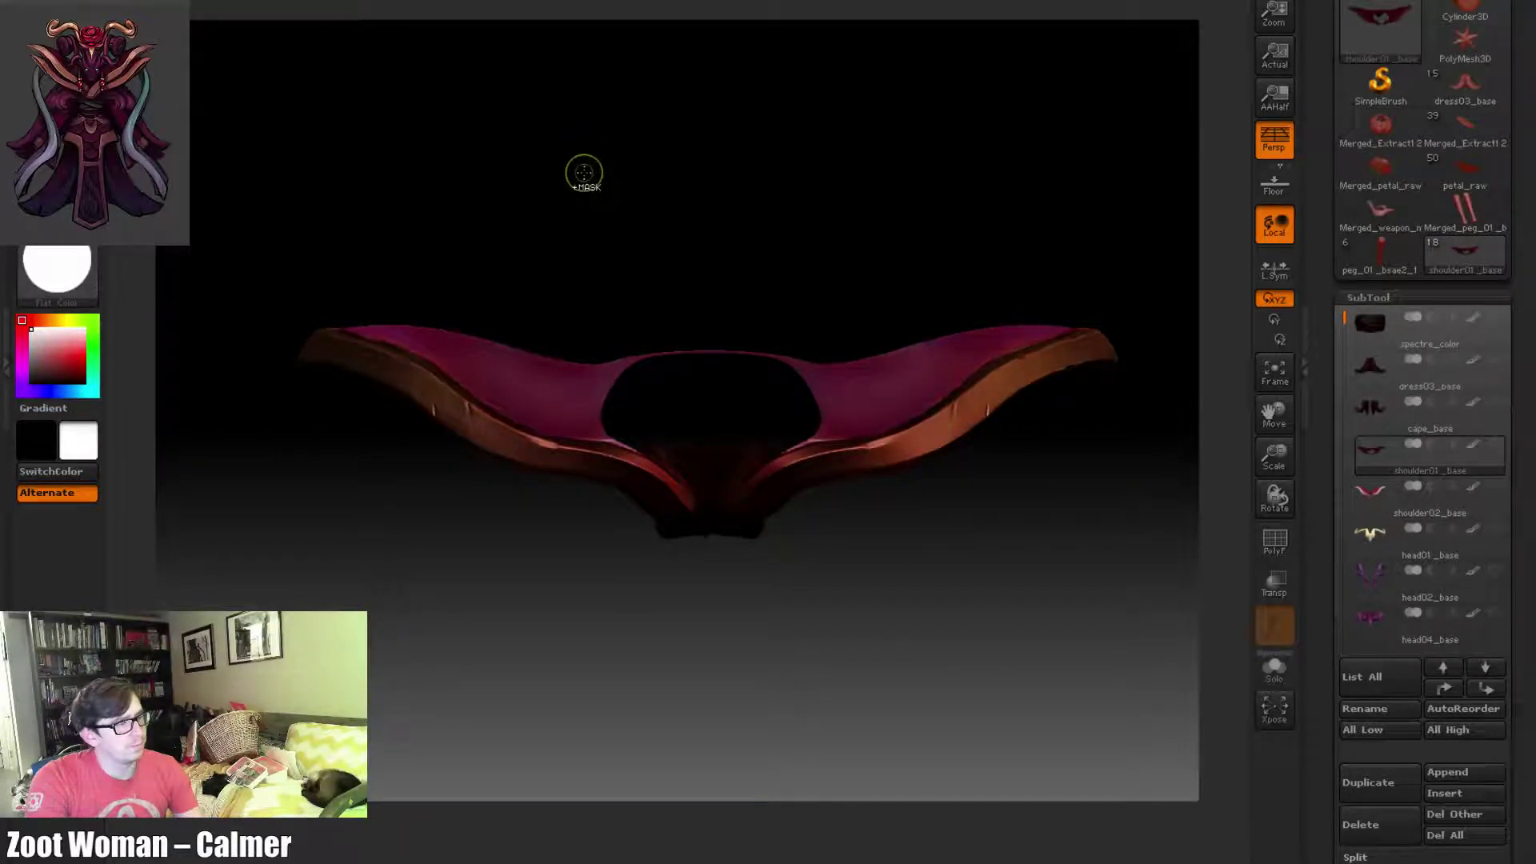
Try the object fill on shoulder01_base once more and check the shading from the front and above
mouse_move(576, 209)
mouse_down()
mouse_move(582, 236)
mouse_move(563, 200)
mouse_move(581, 210)
mouse_move(578, 308)
mouse_move(549, 250)
mouse_move(580, 189)
mouse_move(532, 196)
mouse_move(561, 214)
mouse_up()
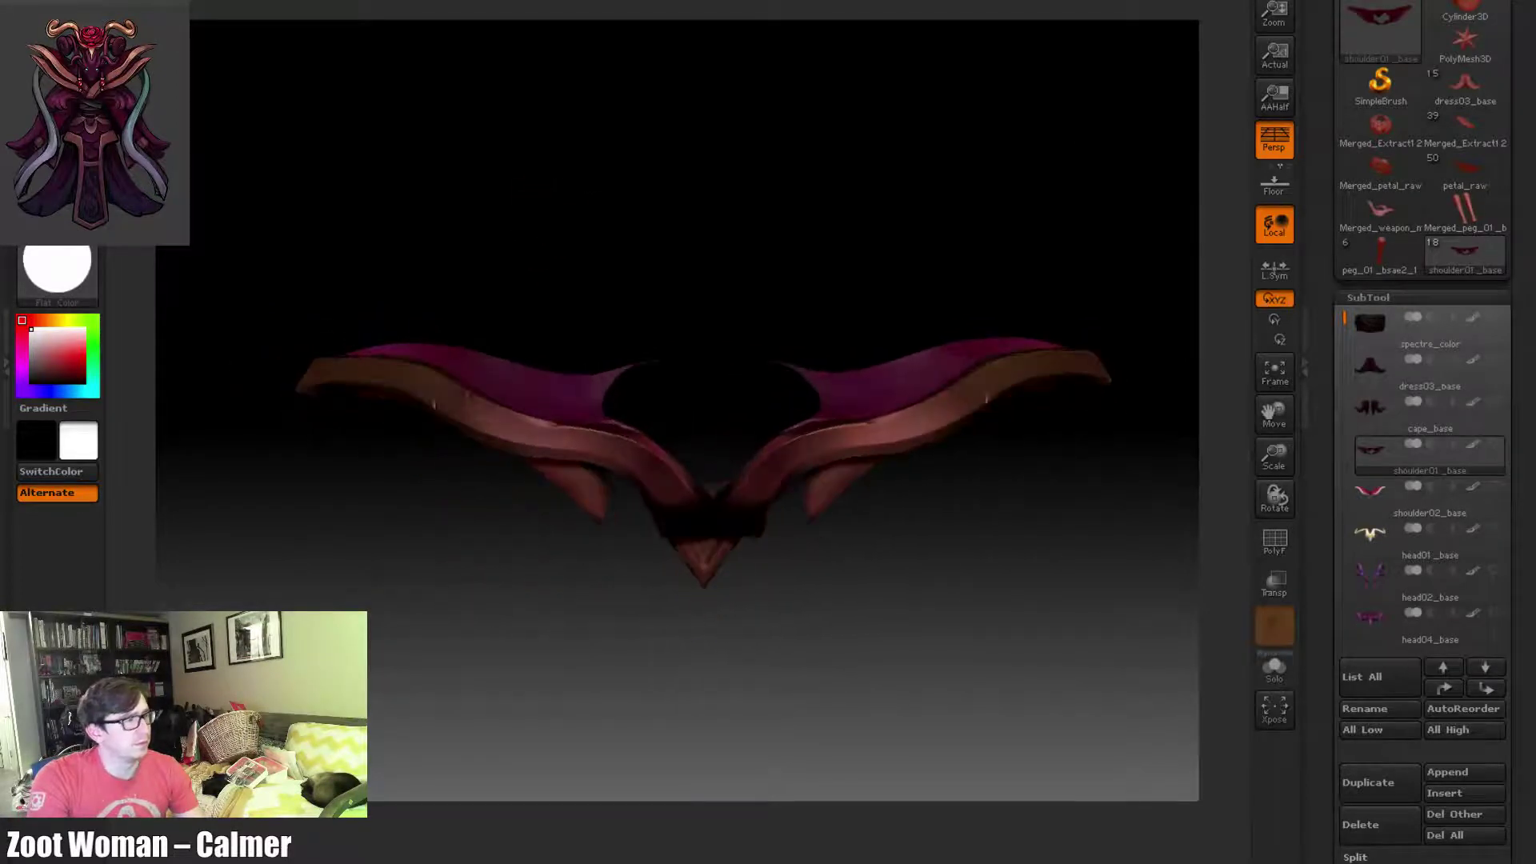
click(108, 2)
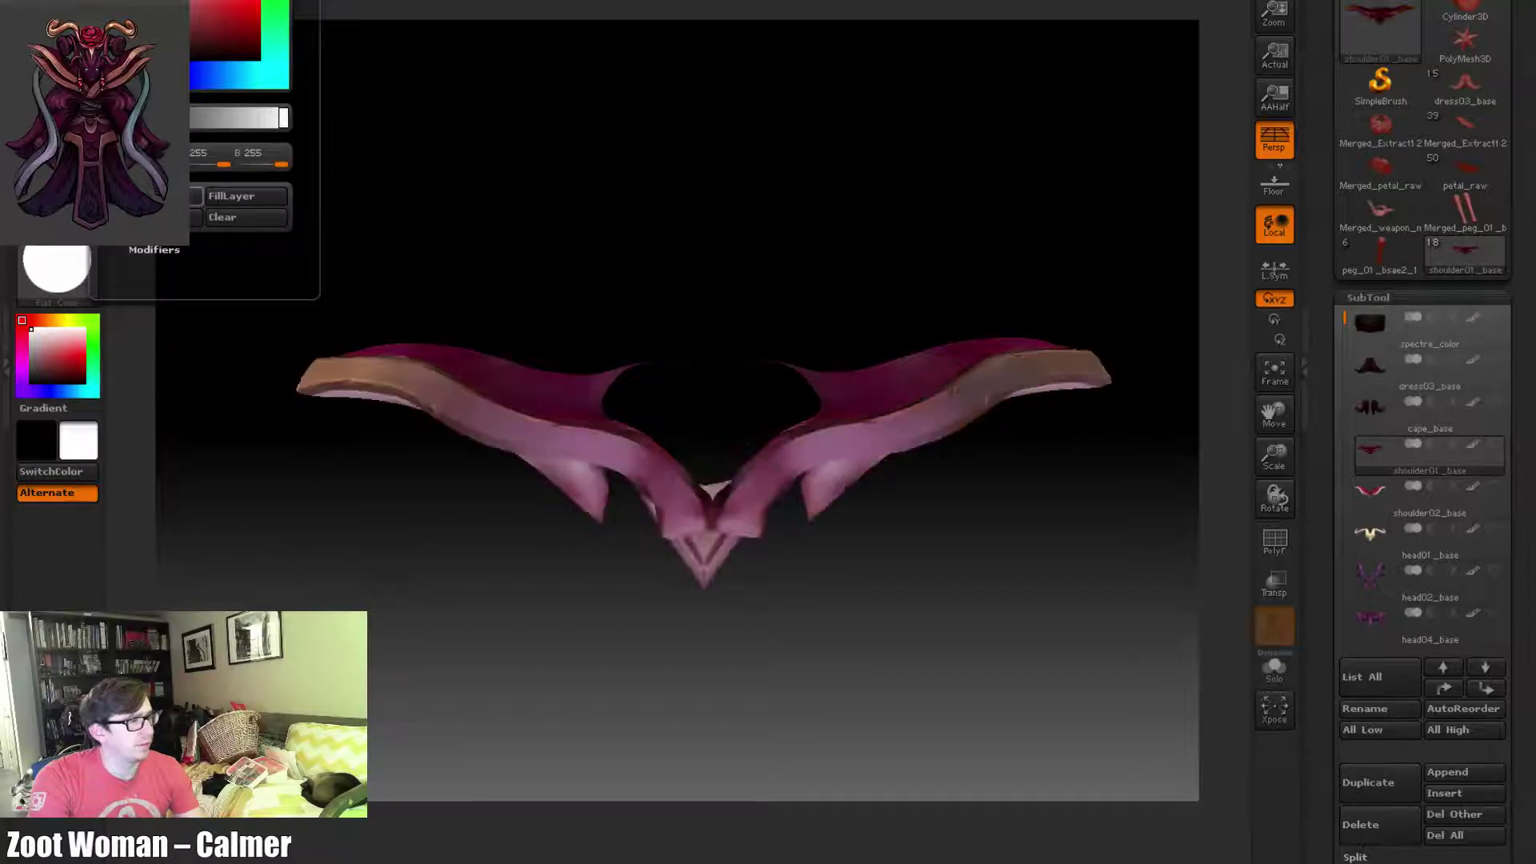
click(162, 196)
mouse_move(466, 163)
mouse_down()
mouse_move(512, 240)
mouse_move(624, 312)
mouse_move(450, 267)
mouse_move(415, 216)
mouse_up()
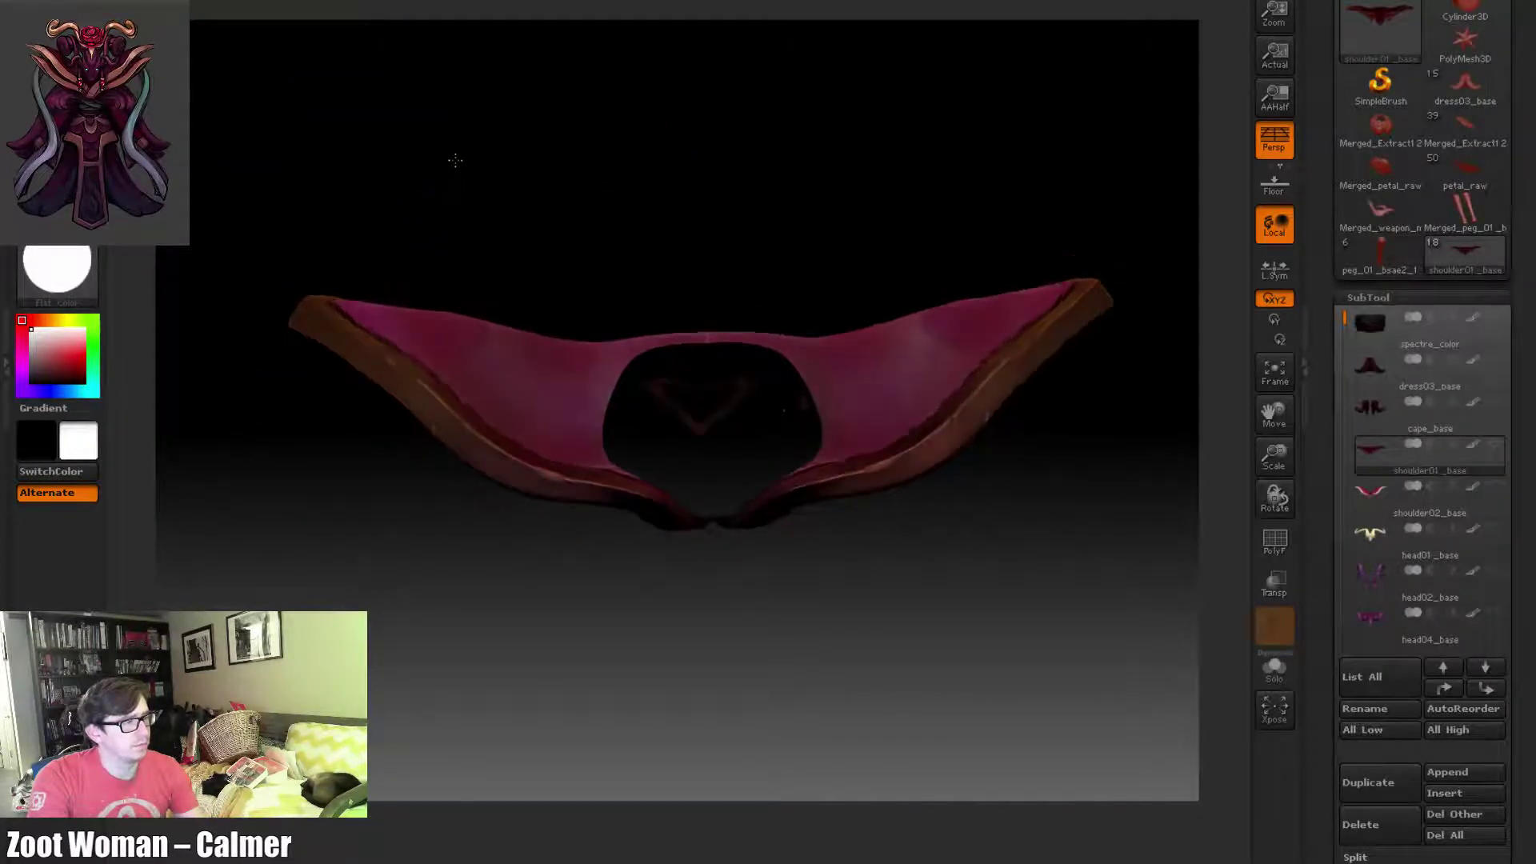
drag(481, 208, 490, 255)
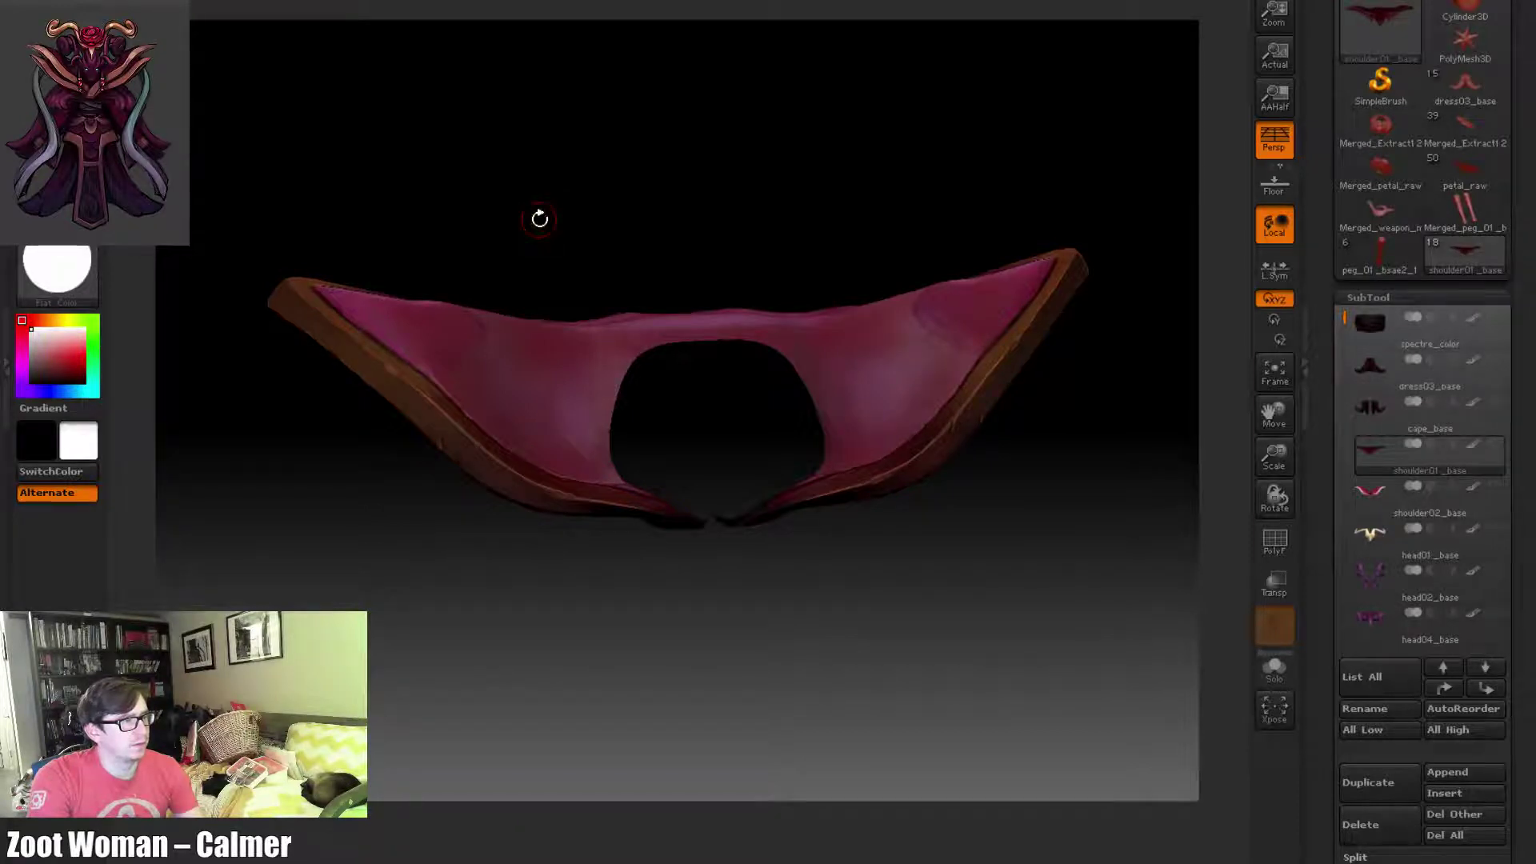
drag(539, 219, 521, 250)
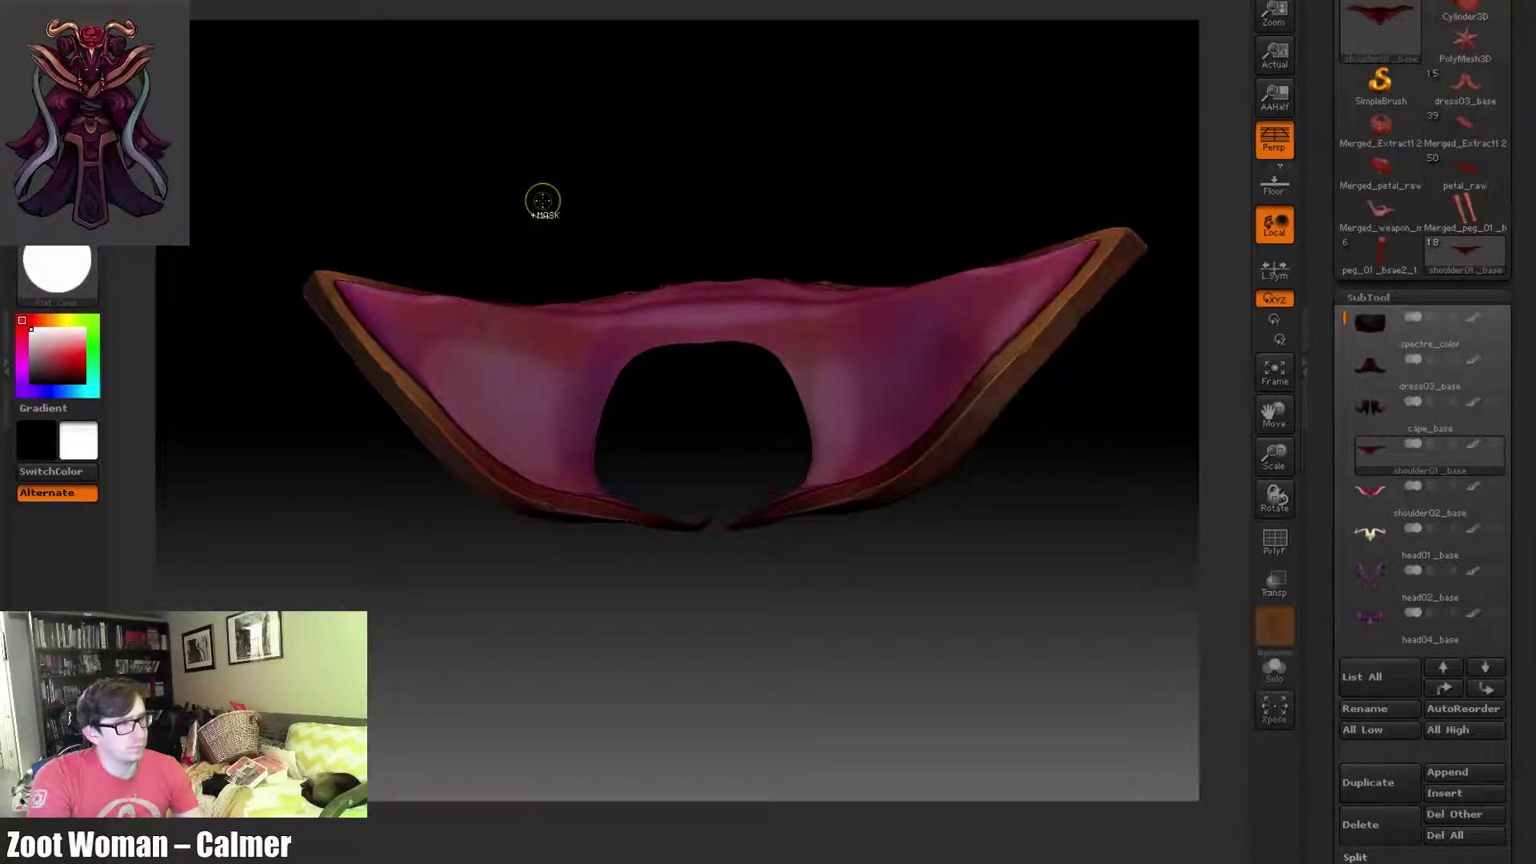
mouse_move(543, 201)
mouse_down()
mouse_move(485, 175)
mouse_move(483, 250)
mouse_up()
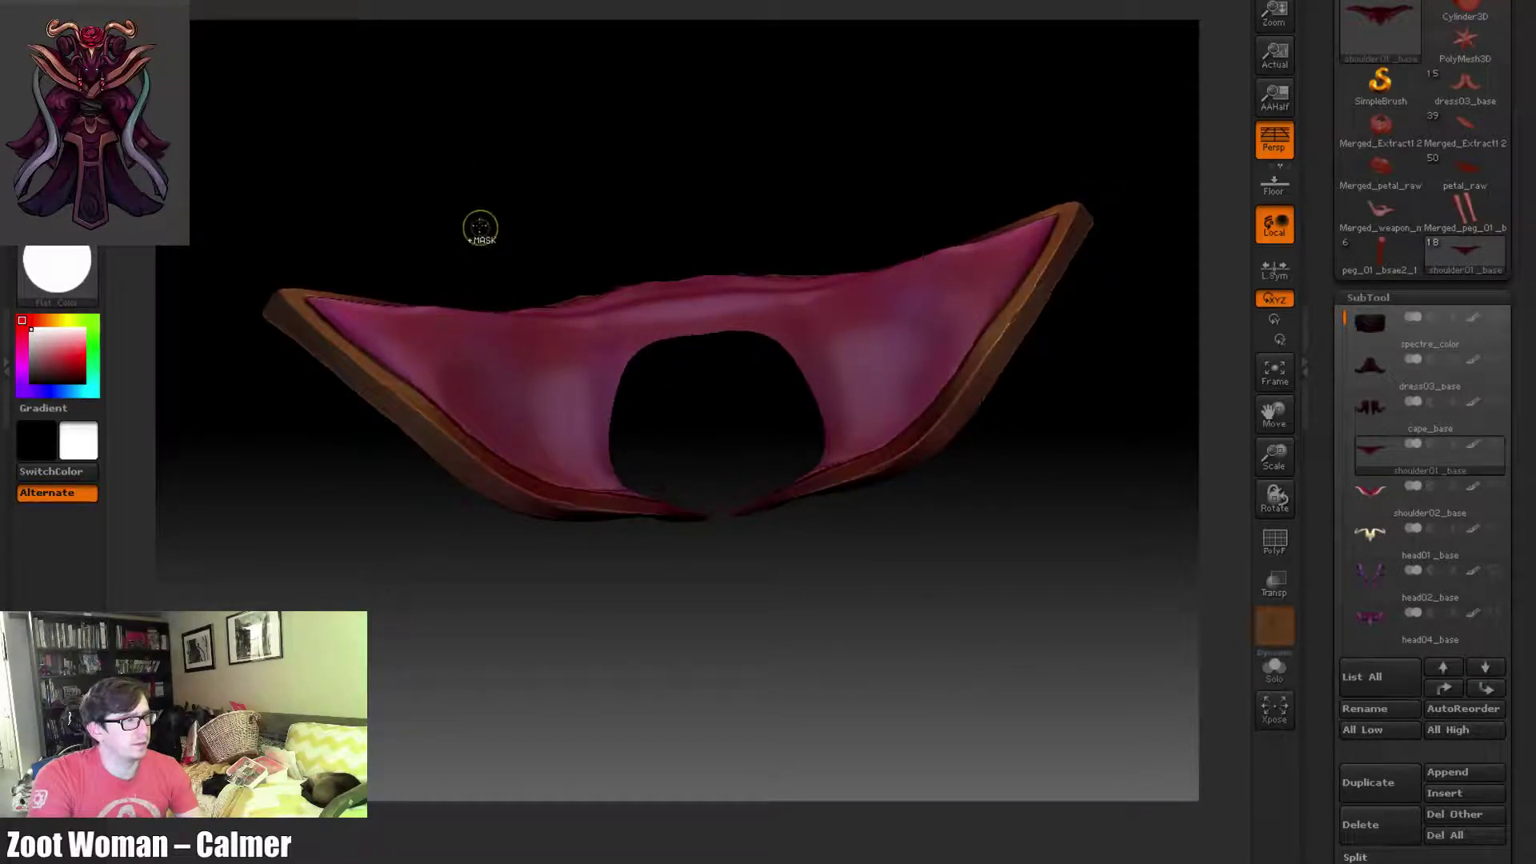
mouse_move(458, 190)
mouse_down()
mouse_move(525, 141)
mouse_move(484, 184)
mouse_up()
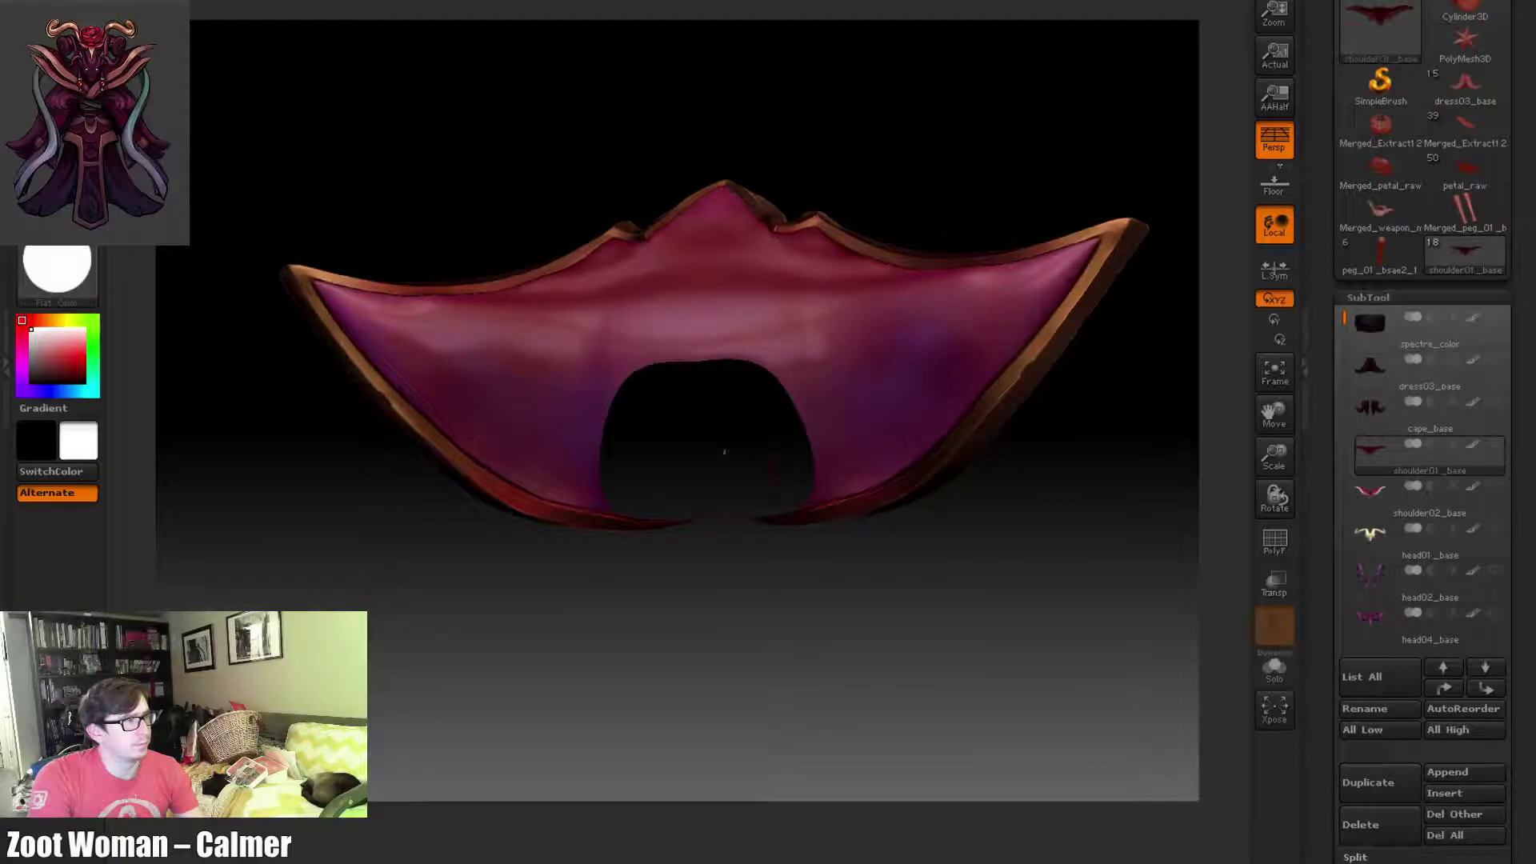
drag(392, 126, 395, 29)
Undo the recent changes step by step to restore an earlier painted state of the shoulder piece
key(ctrl+shift+a)
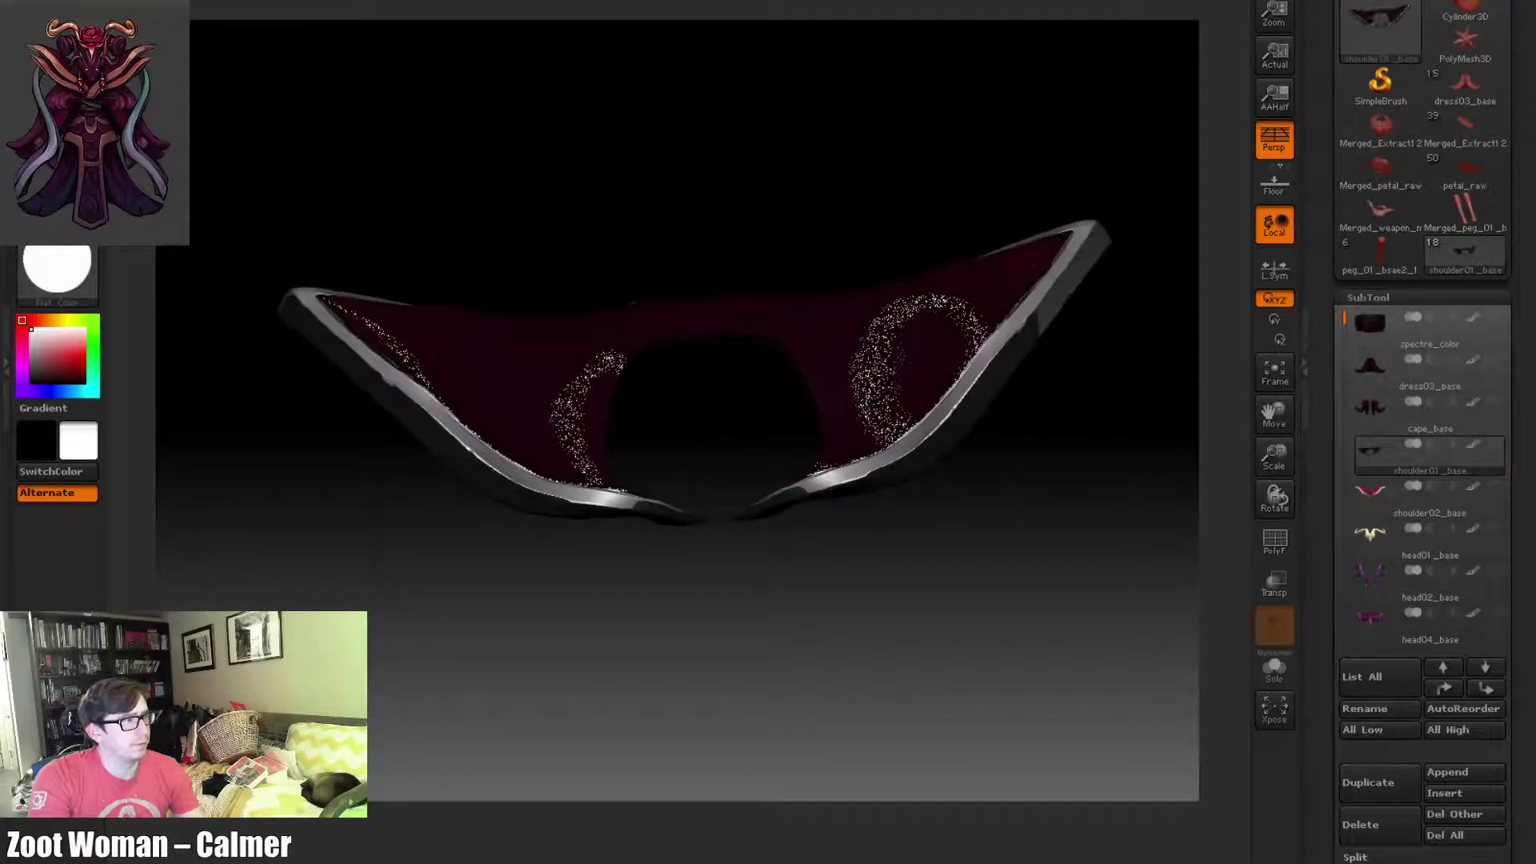
key(ctrl+z)
key(ctrl+z)
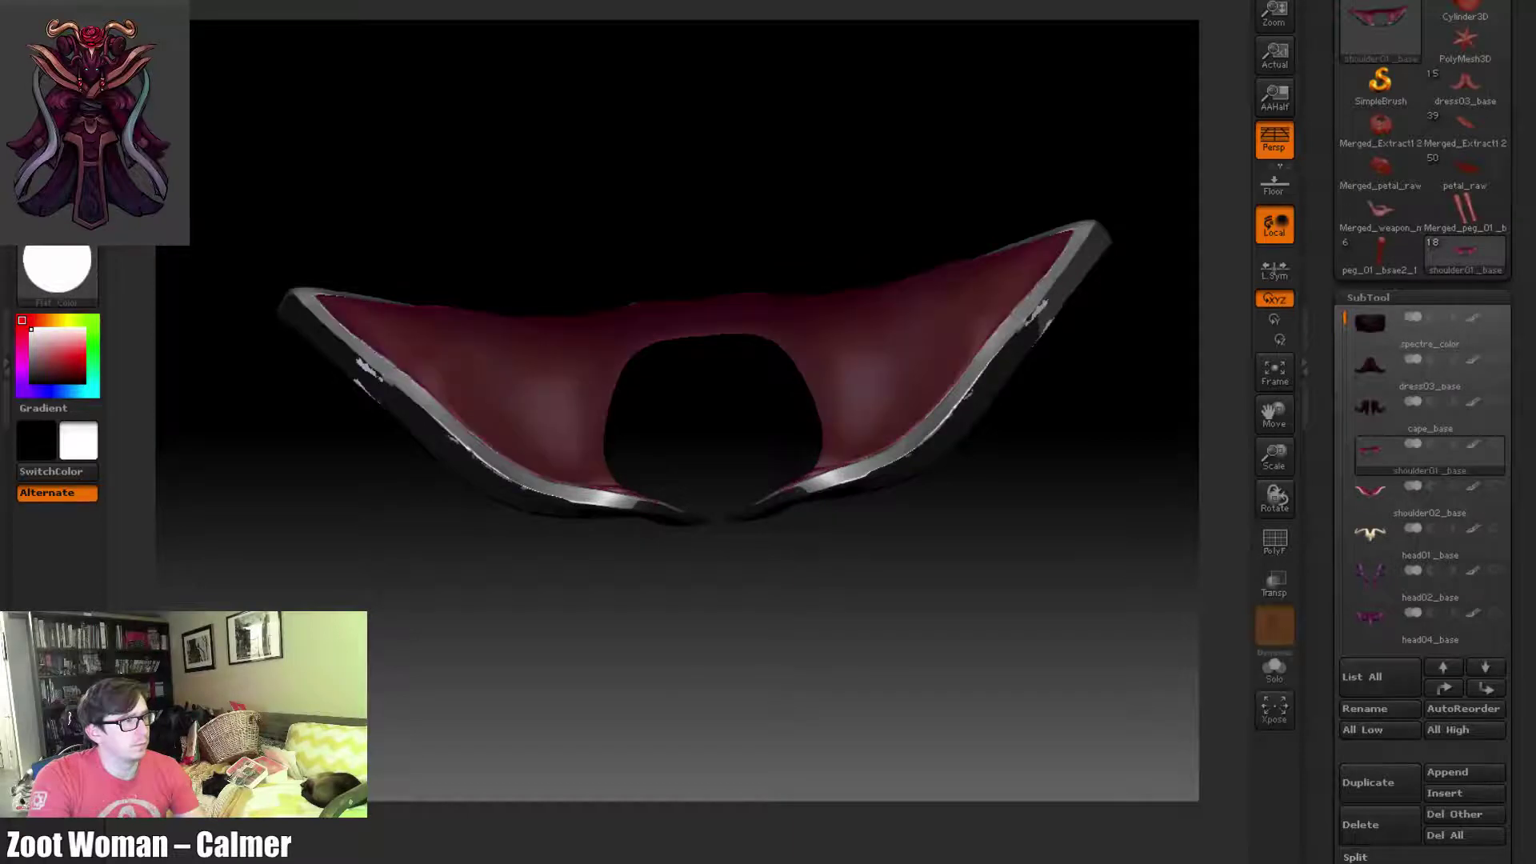
key(ctrl+z)
key(ctrl+z)
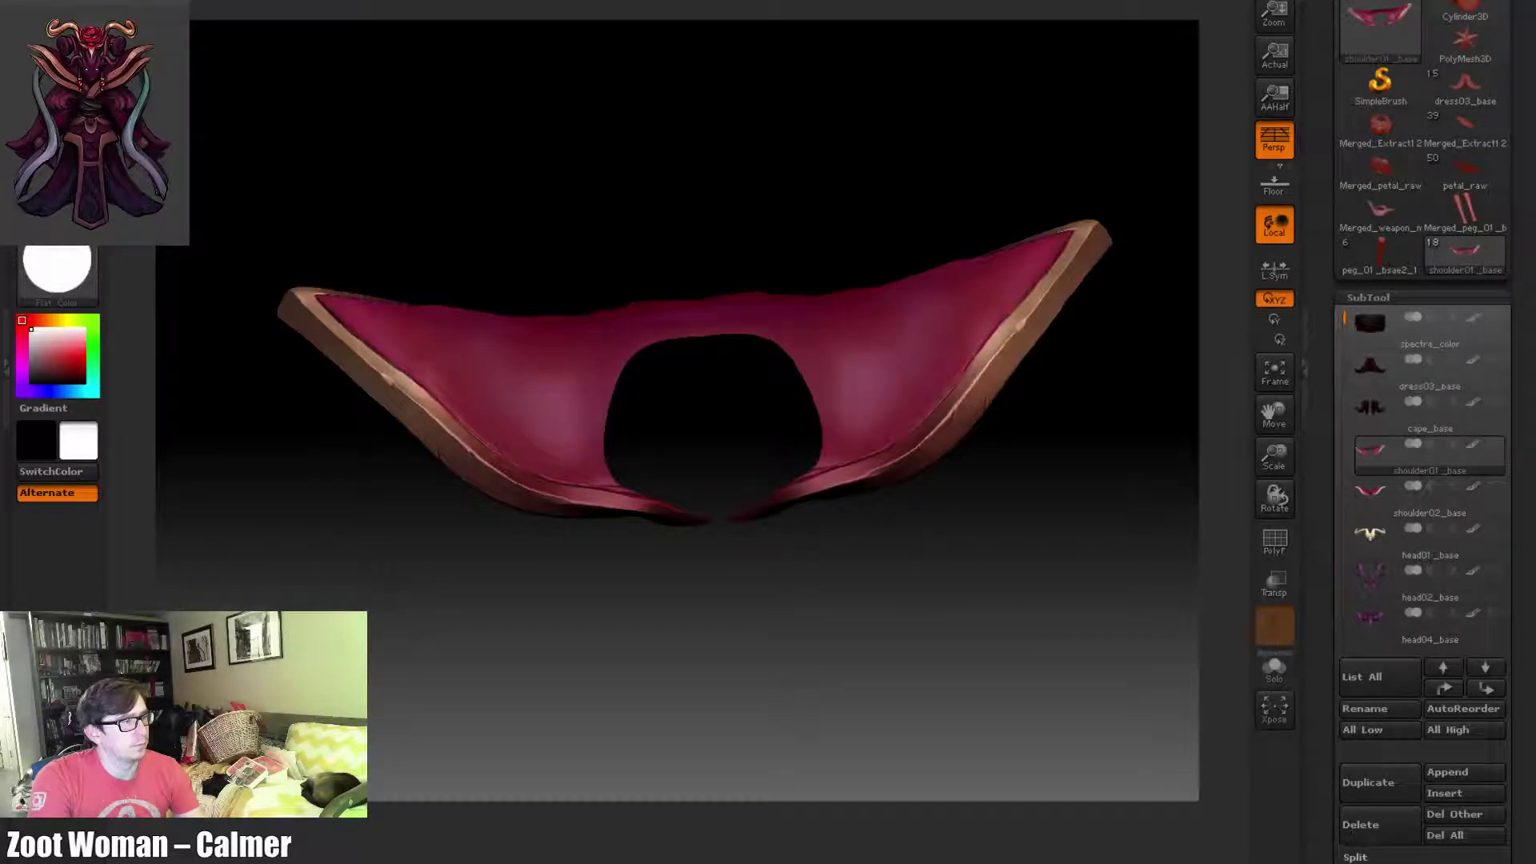
Apply Fill Object to the restored shoulder01_base with the Flat Color material
drag(443, 198, 503, 72)
drag(473, 137, 431, 131)
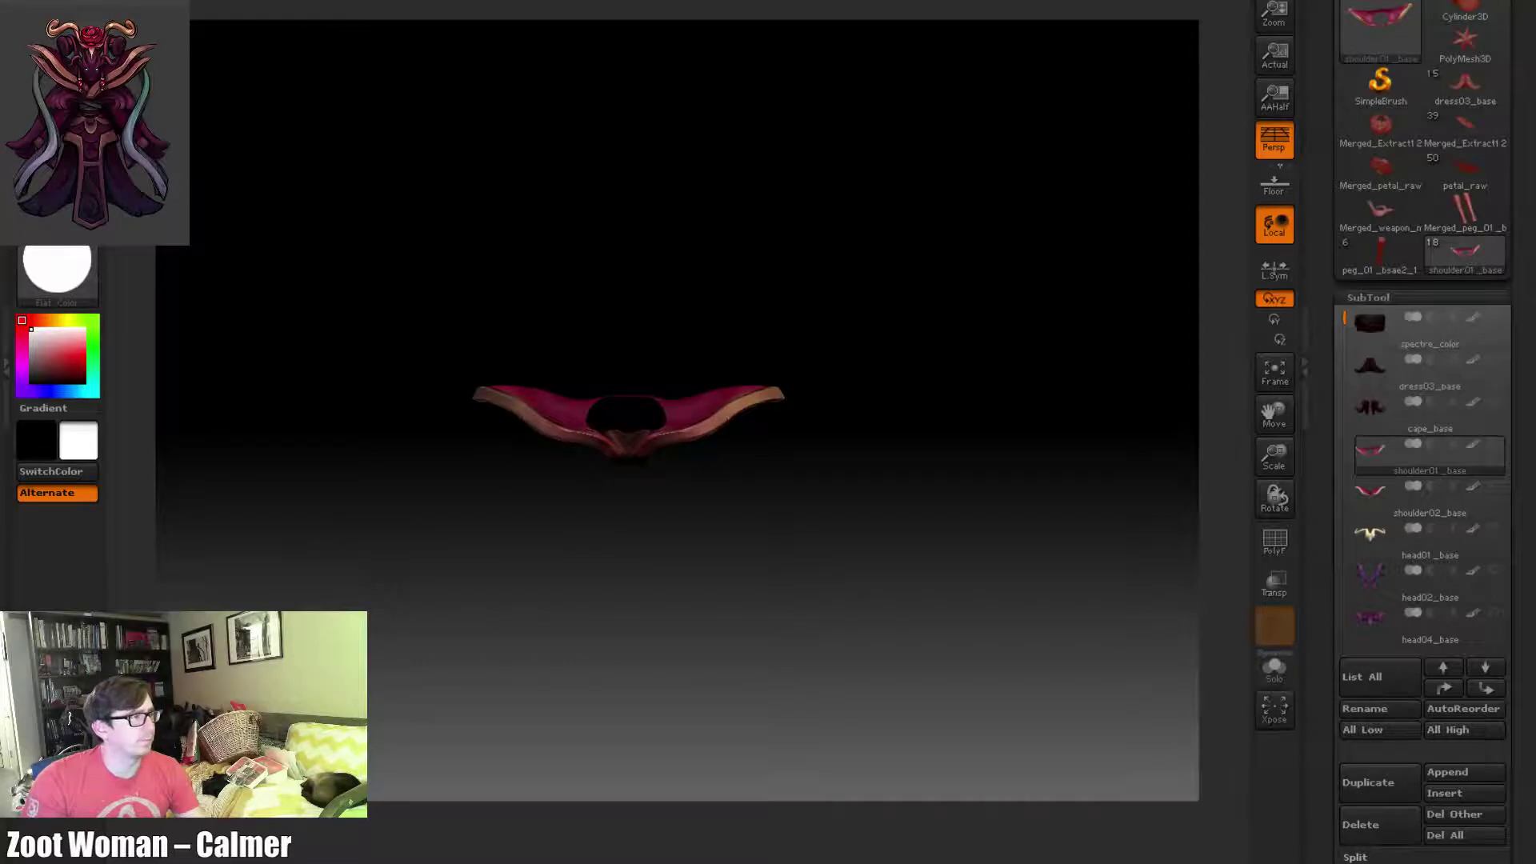
click(178, 196)
alt+drag(432, 158, 409, 186)
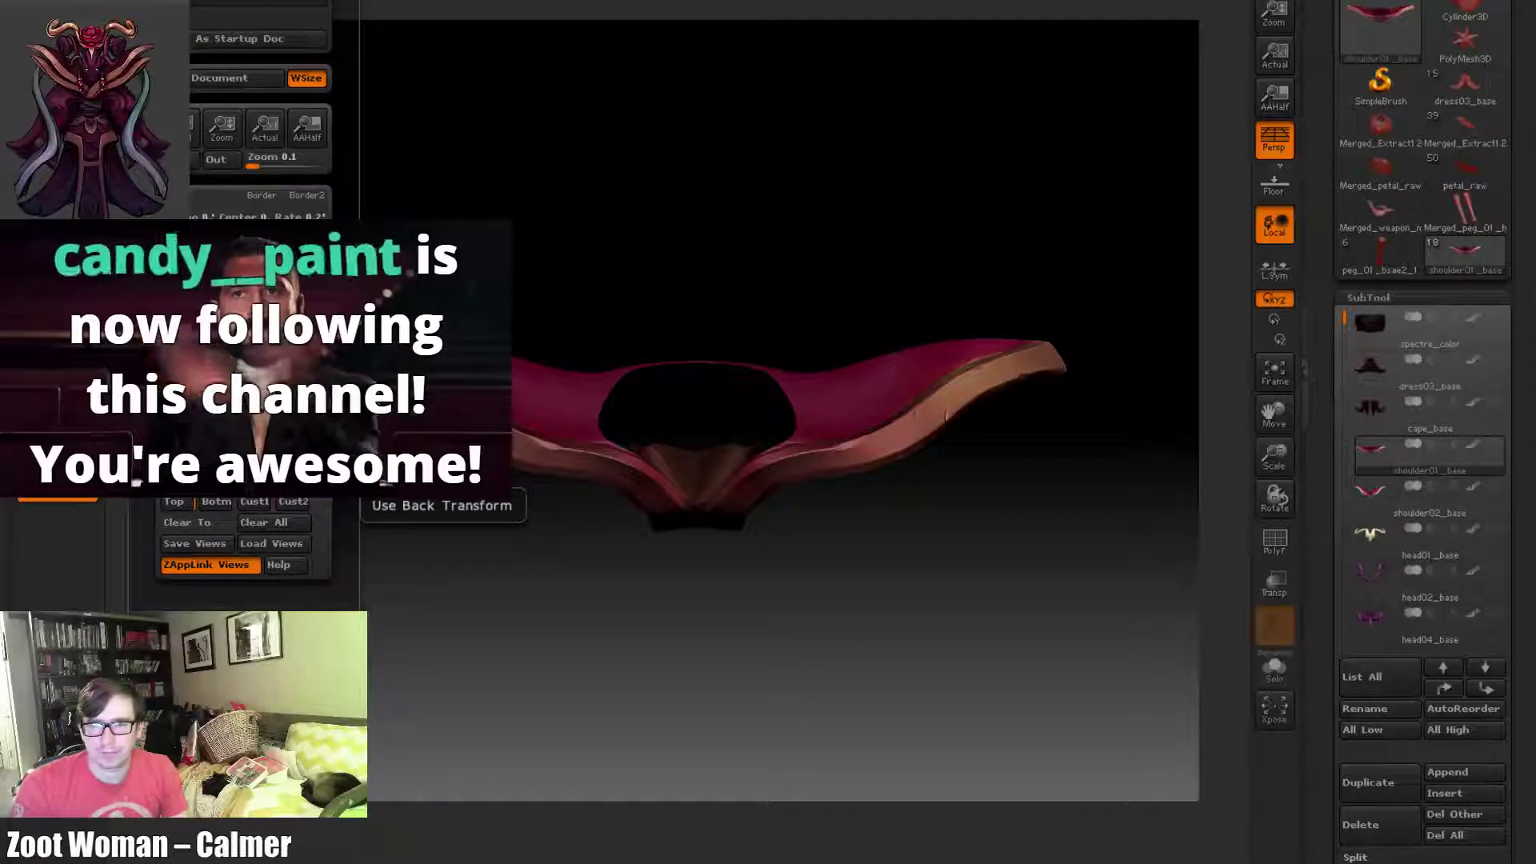
key(alt+Tab)
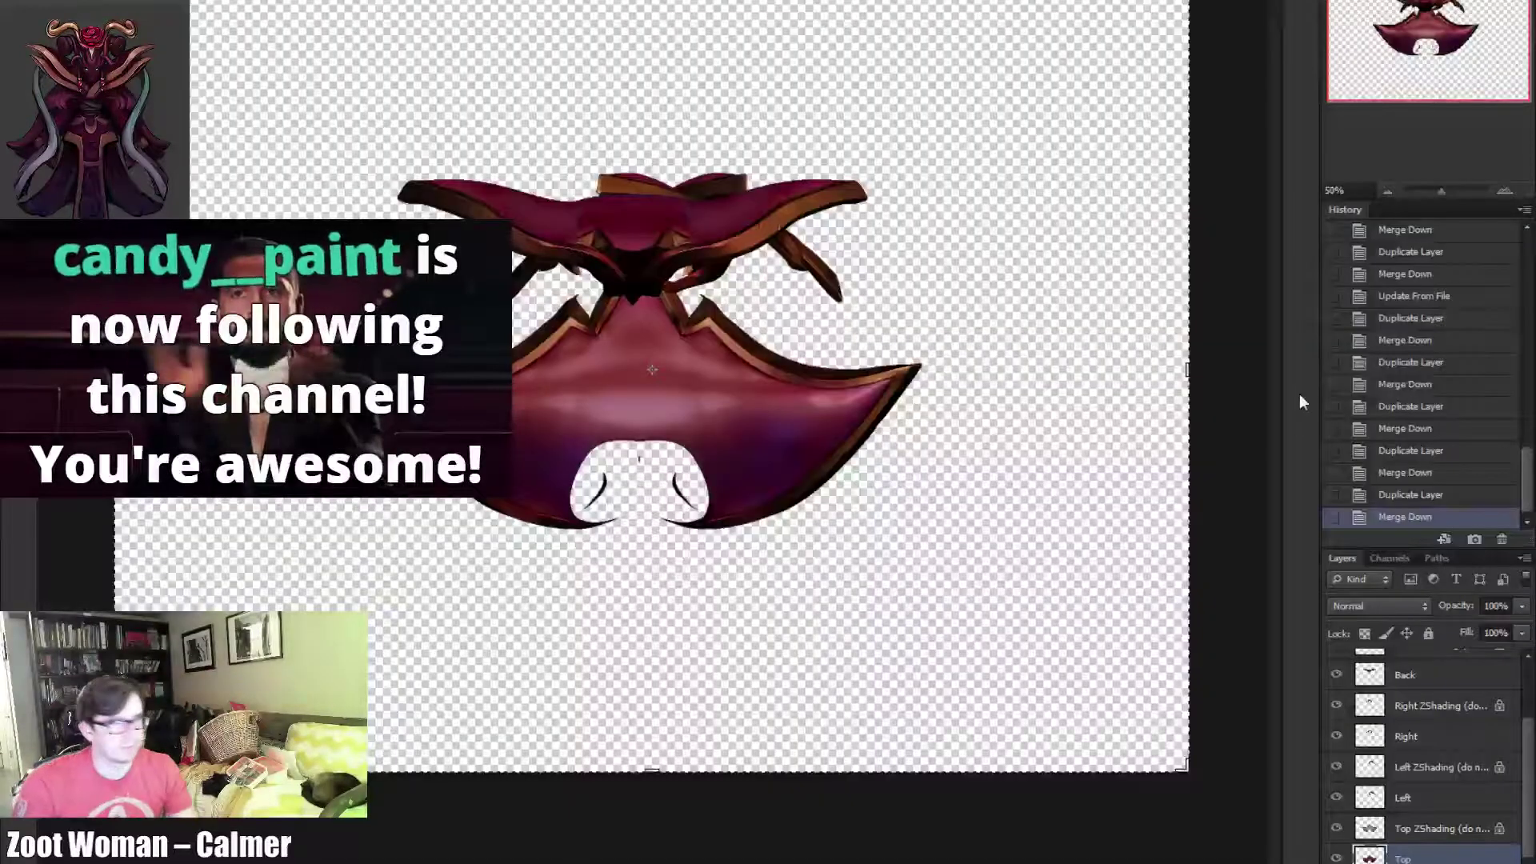
key(alt+Tab)
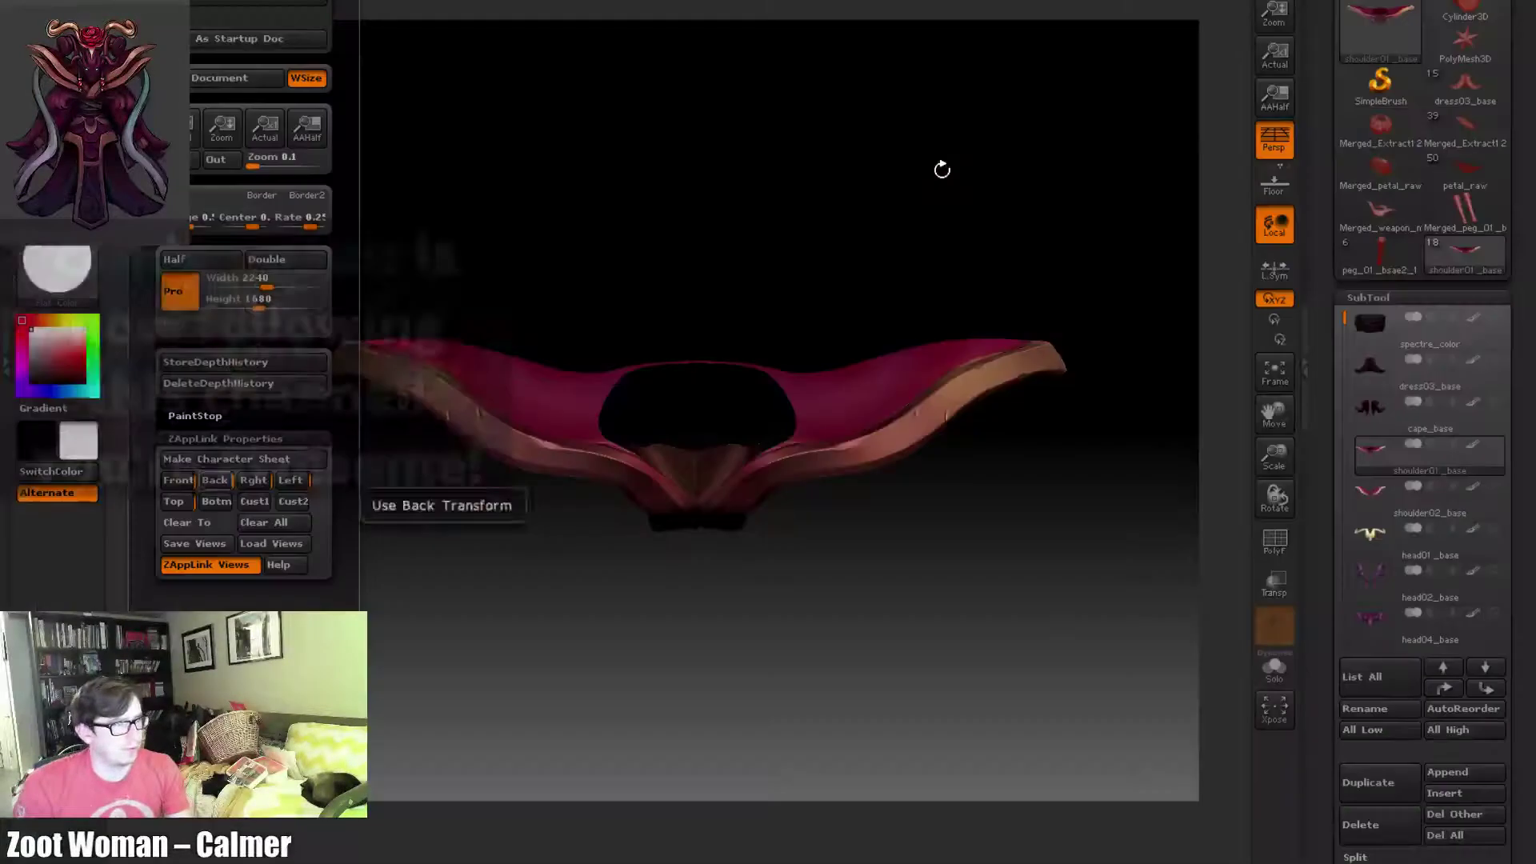
Frame the shoulder piece and send its multiple ZAppLink views to Photoshop with perspective disabled
drag(622, 255, 679, 432)
drag(623, 253, 521, 401)
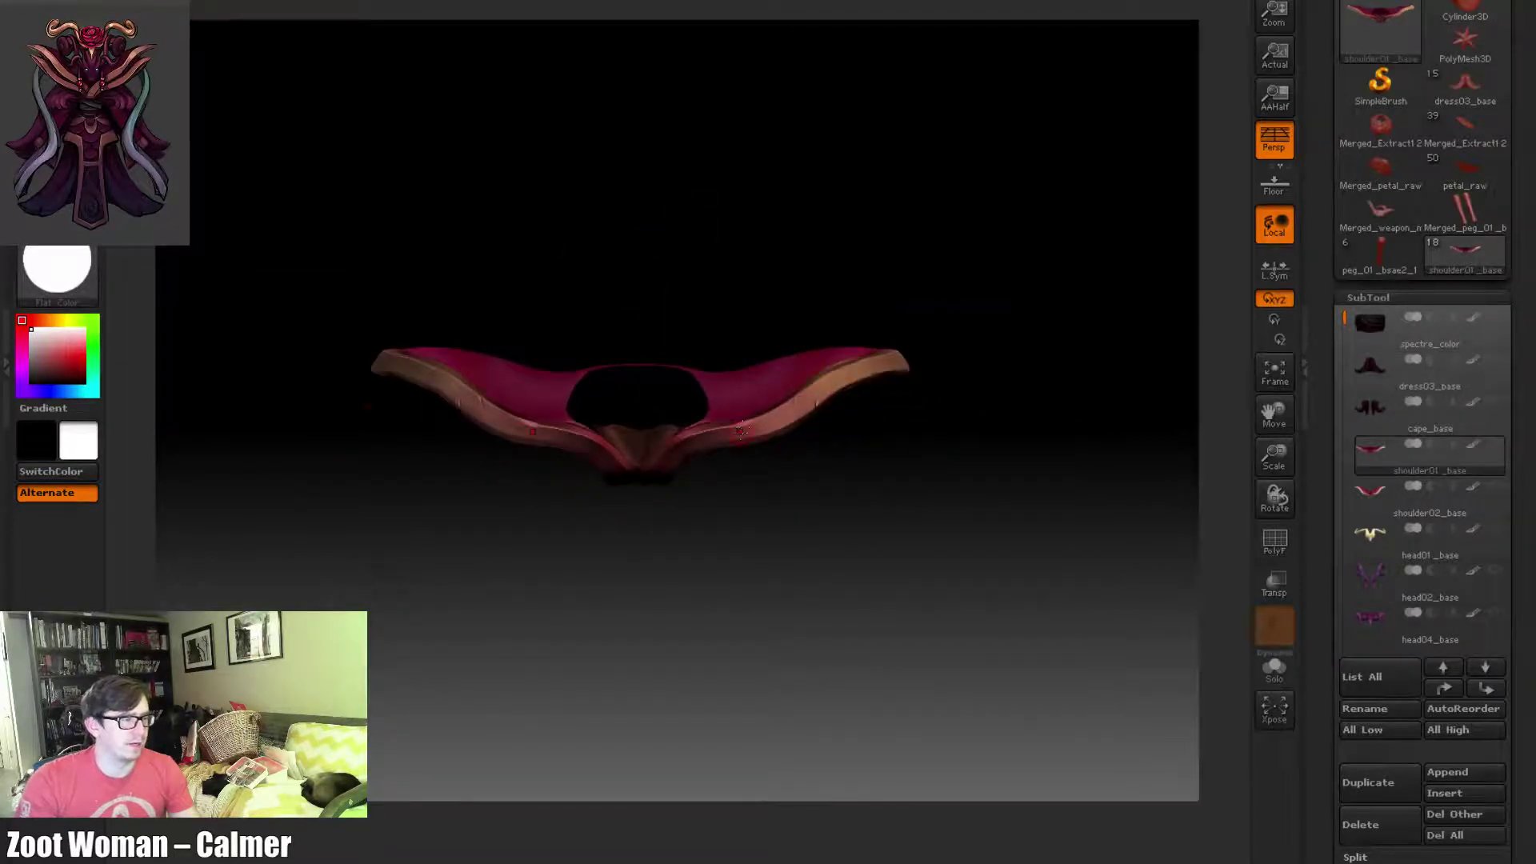
alt+drag(642, 293, 642, 313)
key(f)
mouse_move(116, 5)
mouse_move(204, 5)
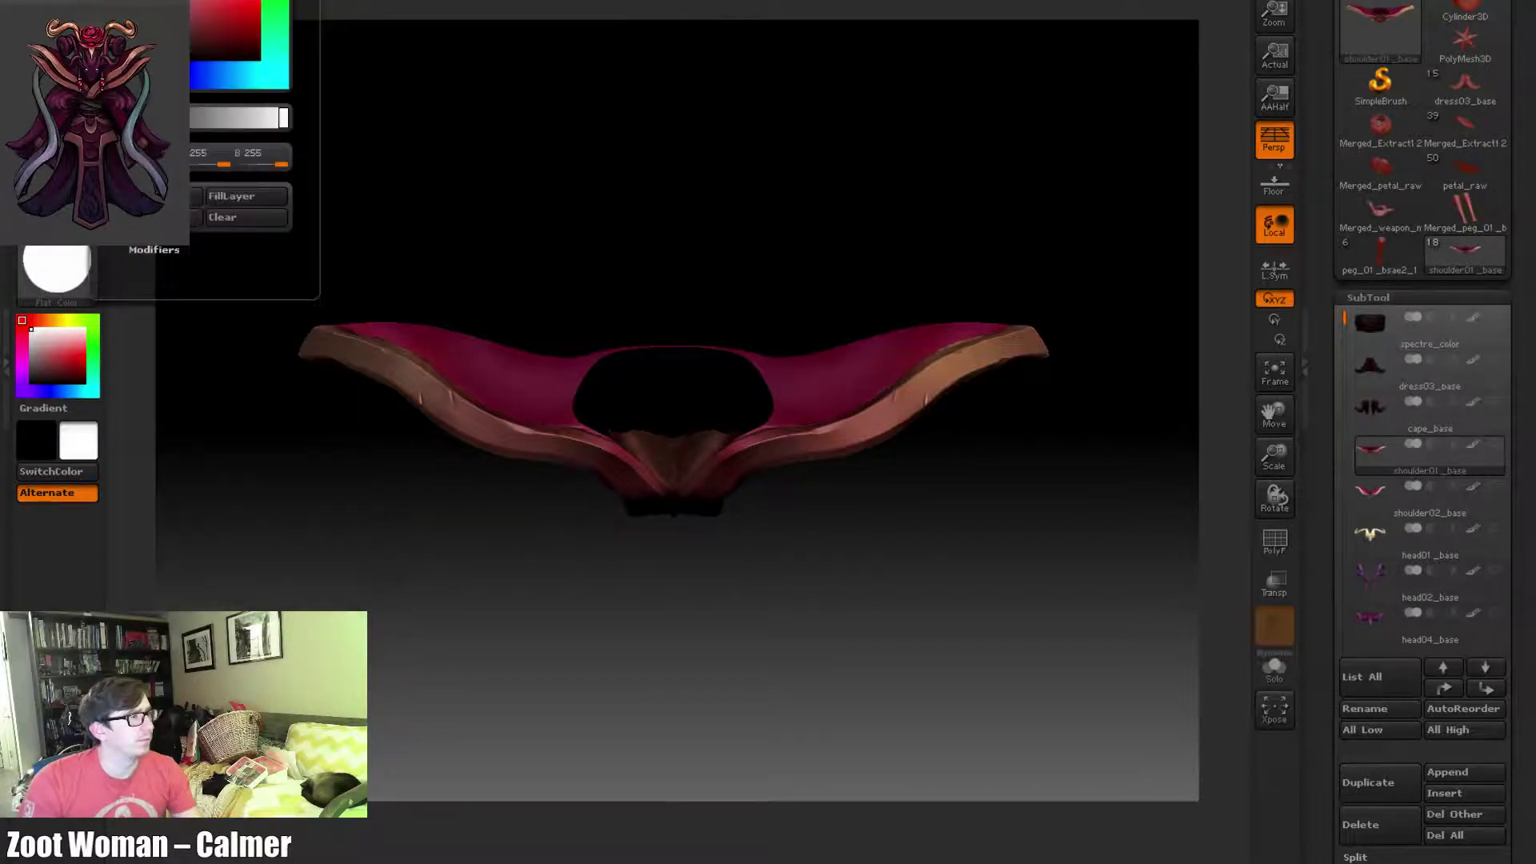
click(206, 564)
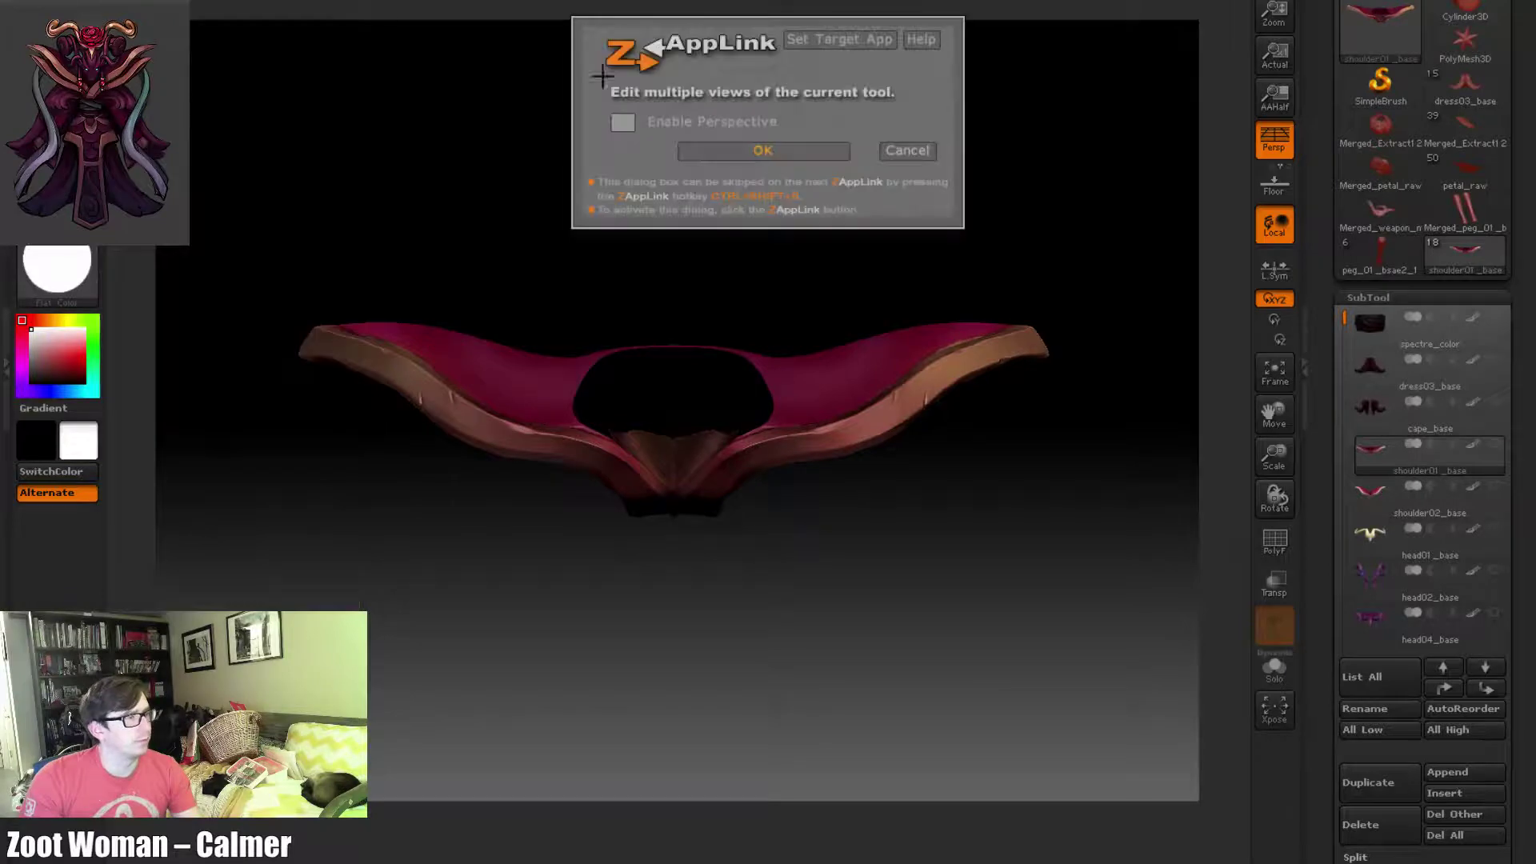
click(771, 161)
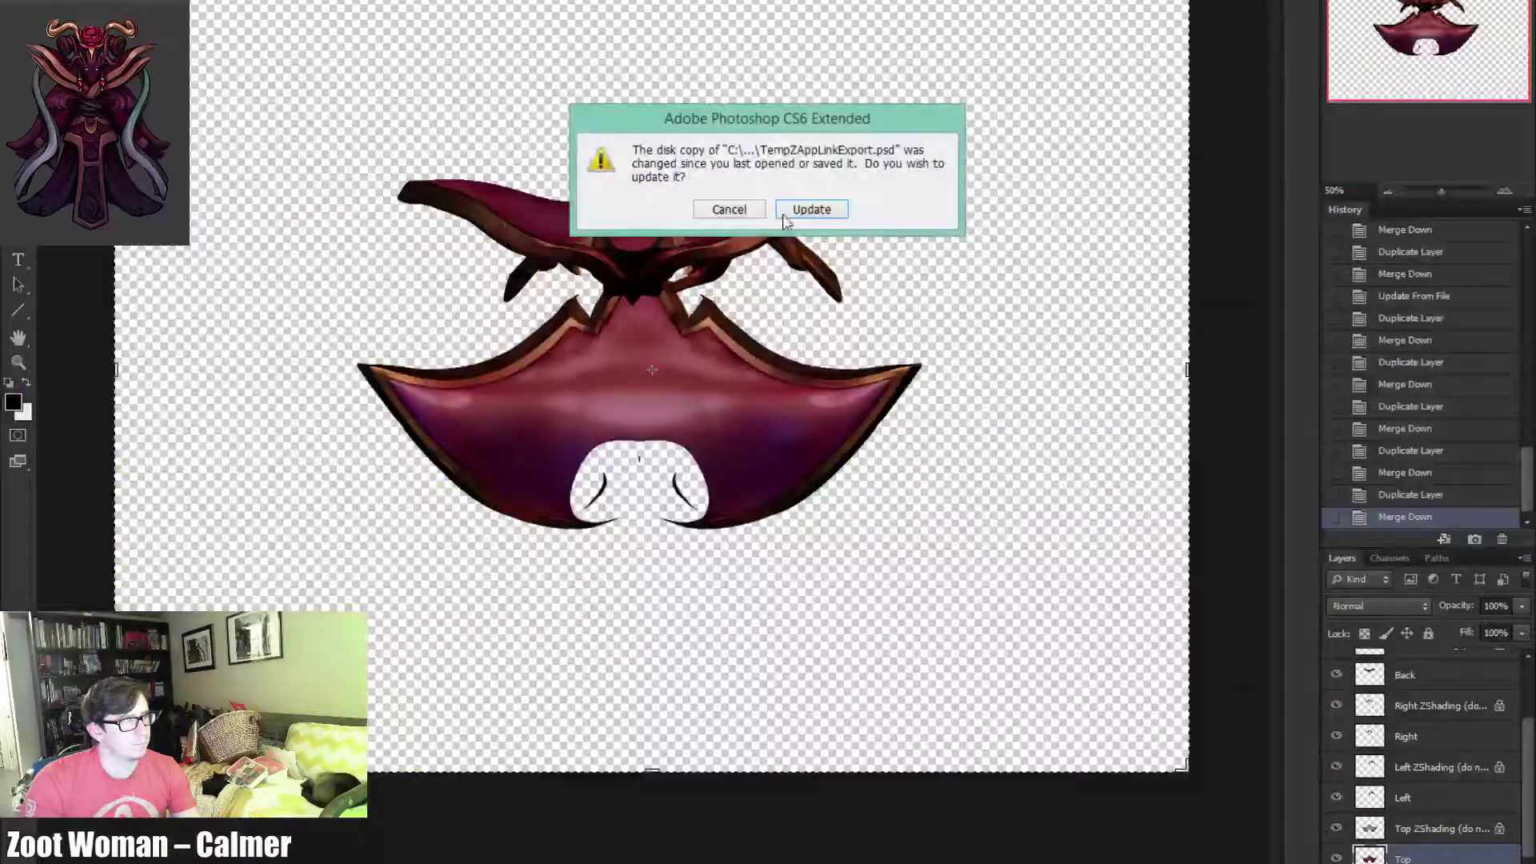
Update the ZAppLink document in Photoshop from disk, then duplicate the Front ZShading layer and merge the copy into the Front layer
click(813, 206)
scroll(1425, 709, up, 1)
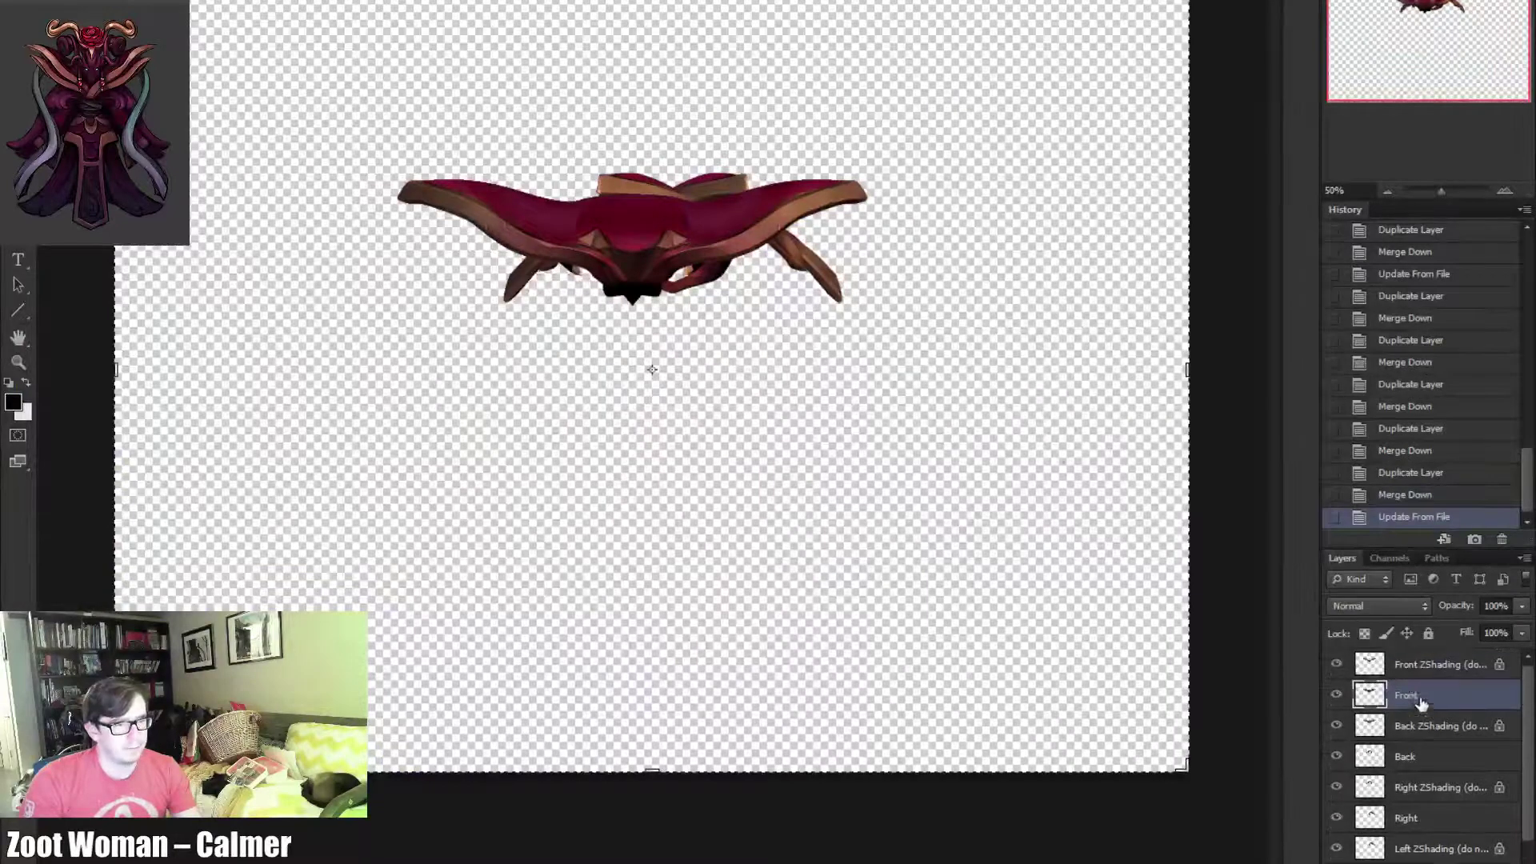
click(1391, 669)
drag(1363, 669, 1502, 863)
key(ctrl+j)
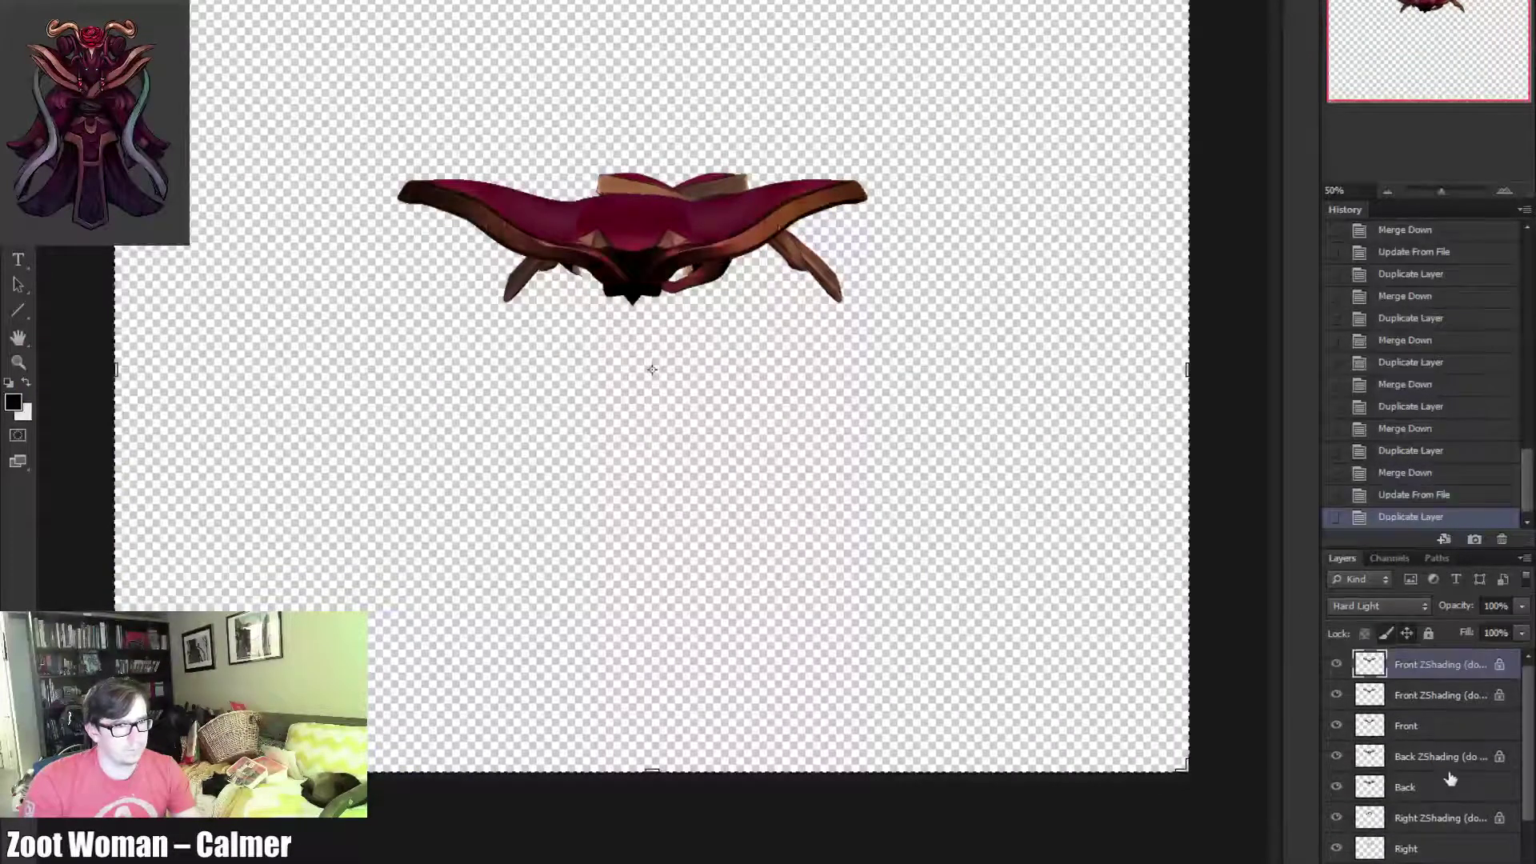
click(1400, 701)
key(ctrl+e)
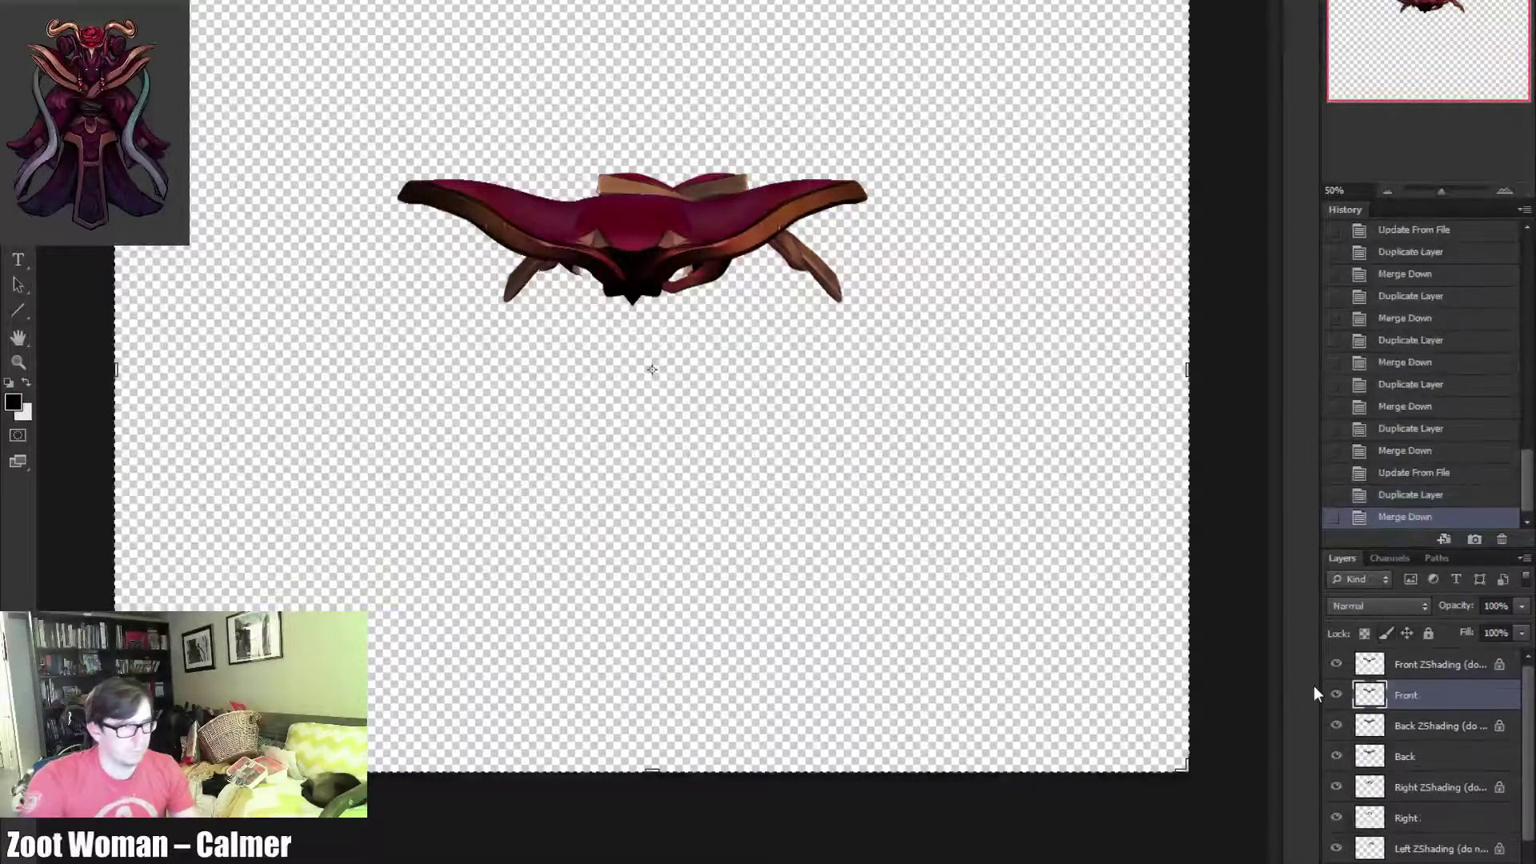
Duplicate the Back ZShading layer and merge the copy down into the Back layer
click(1394, 733)
key(ctrl+j)
scroll(1429, 792, down, 1)
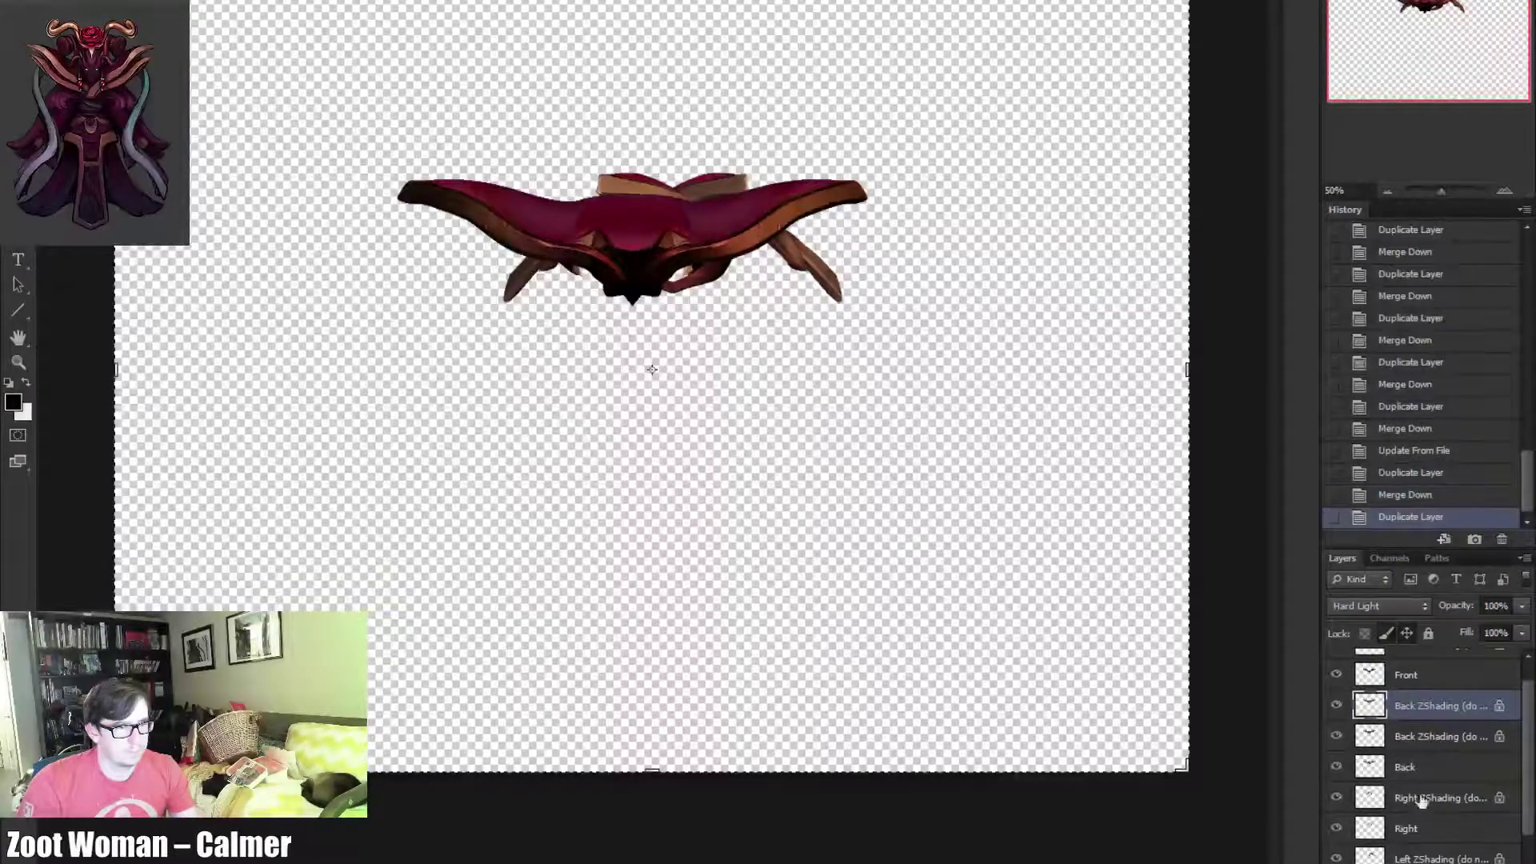
click(1373, 736)
key(ctrl+e)
click(1408, 736)
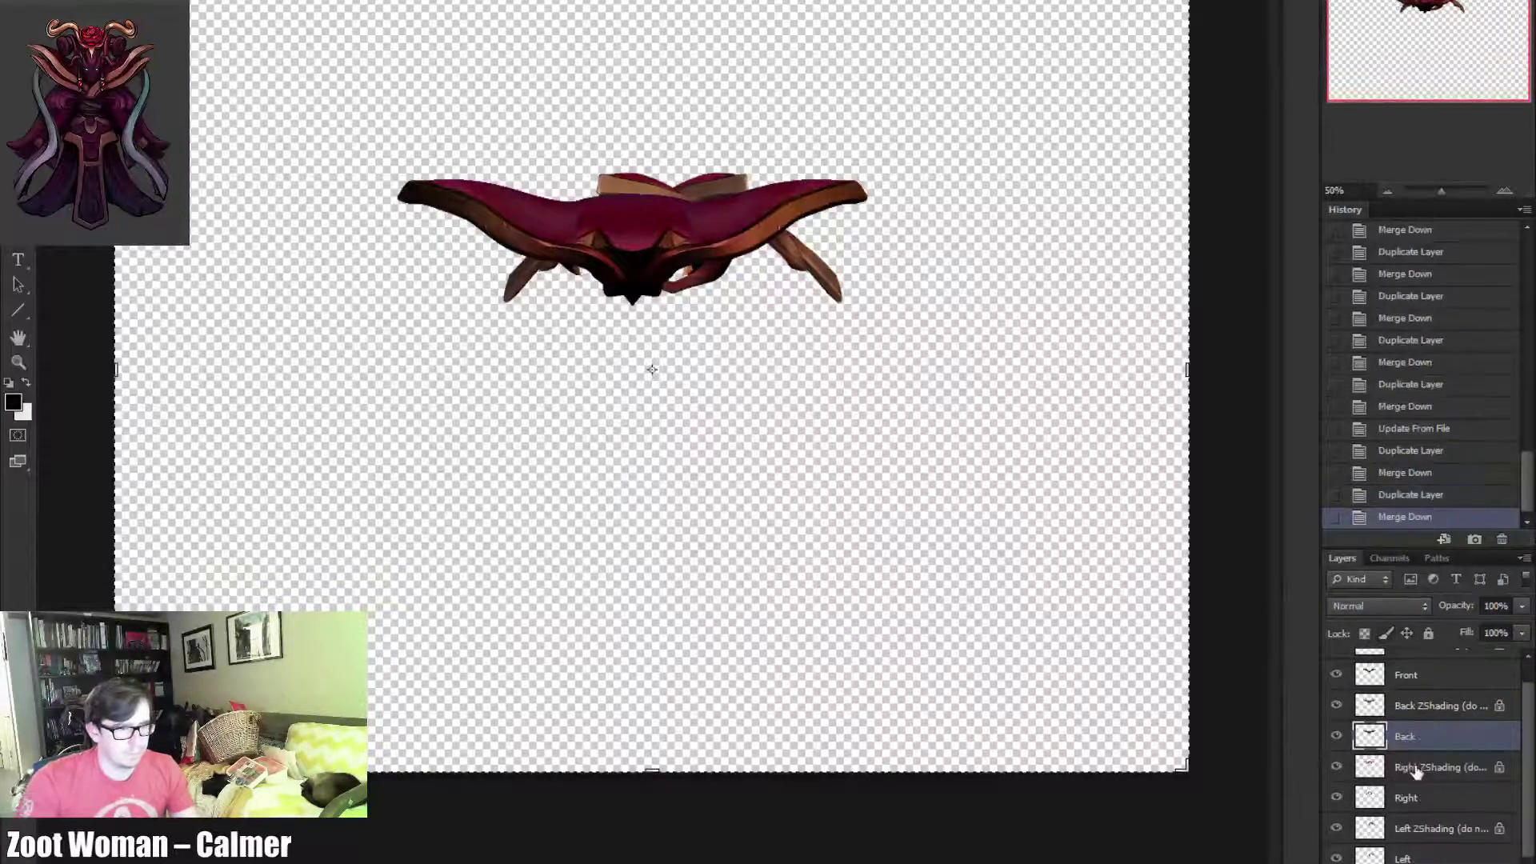
Duplicate the Right and Left ZShading layers and merge each copy into its matching Right or Left layer
click(1410, 770)
key(ctrl+j)
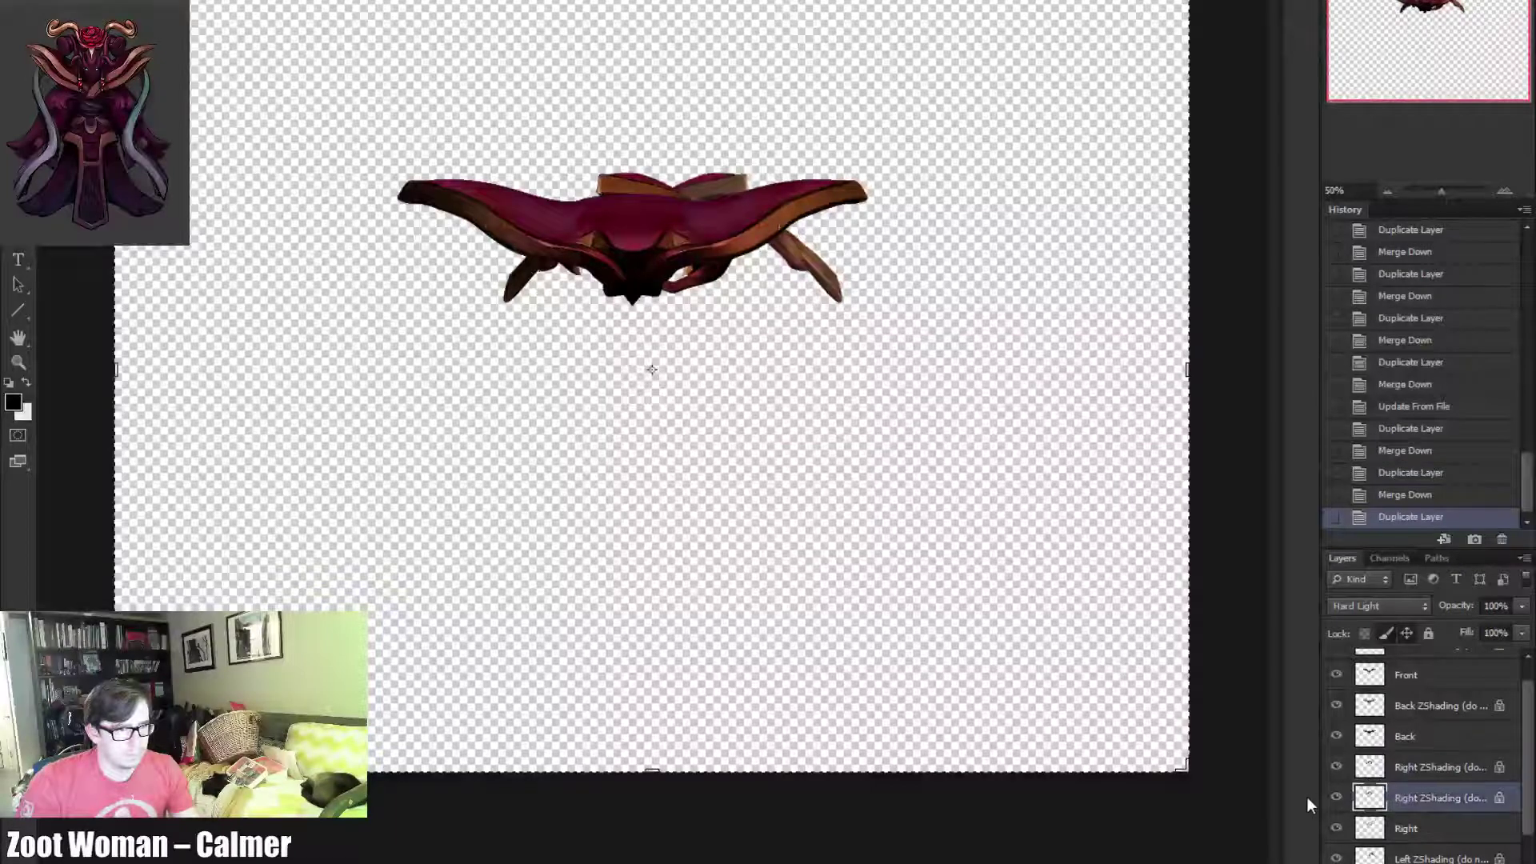
key(ctrl+e)
click(1413, 832)
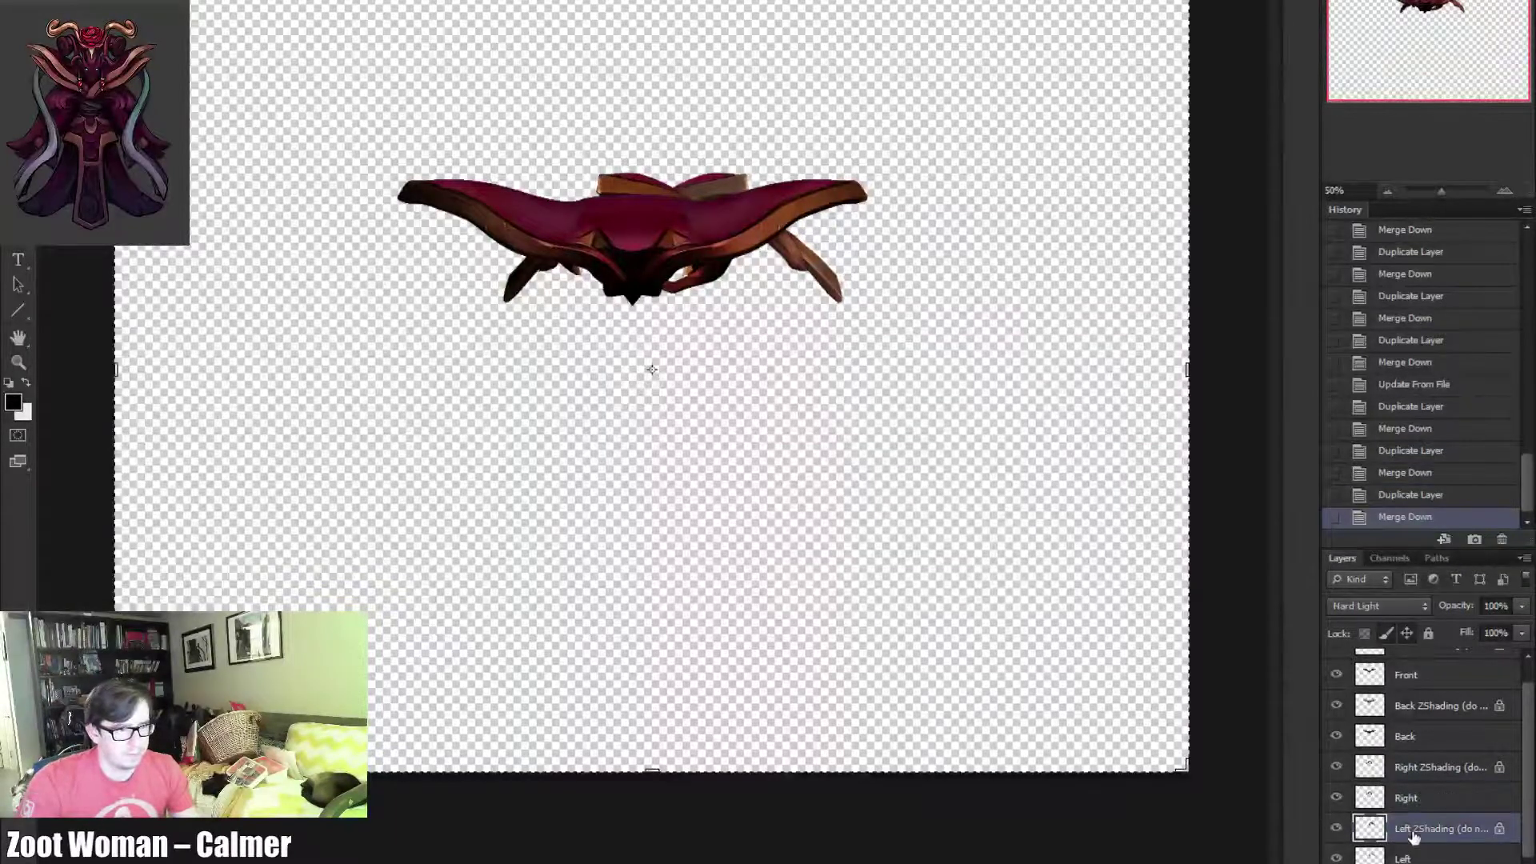
key(ctrl+j)
key(ctrl+j)
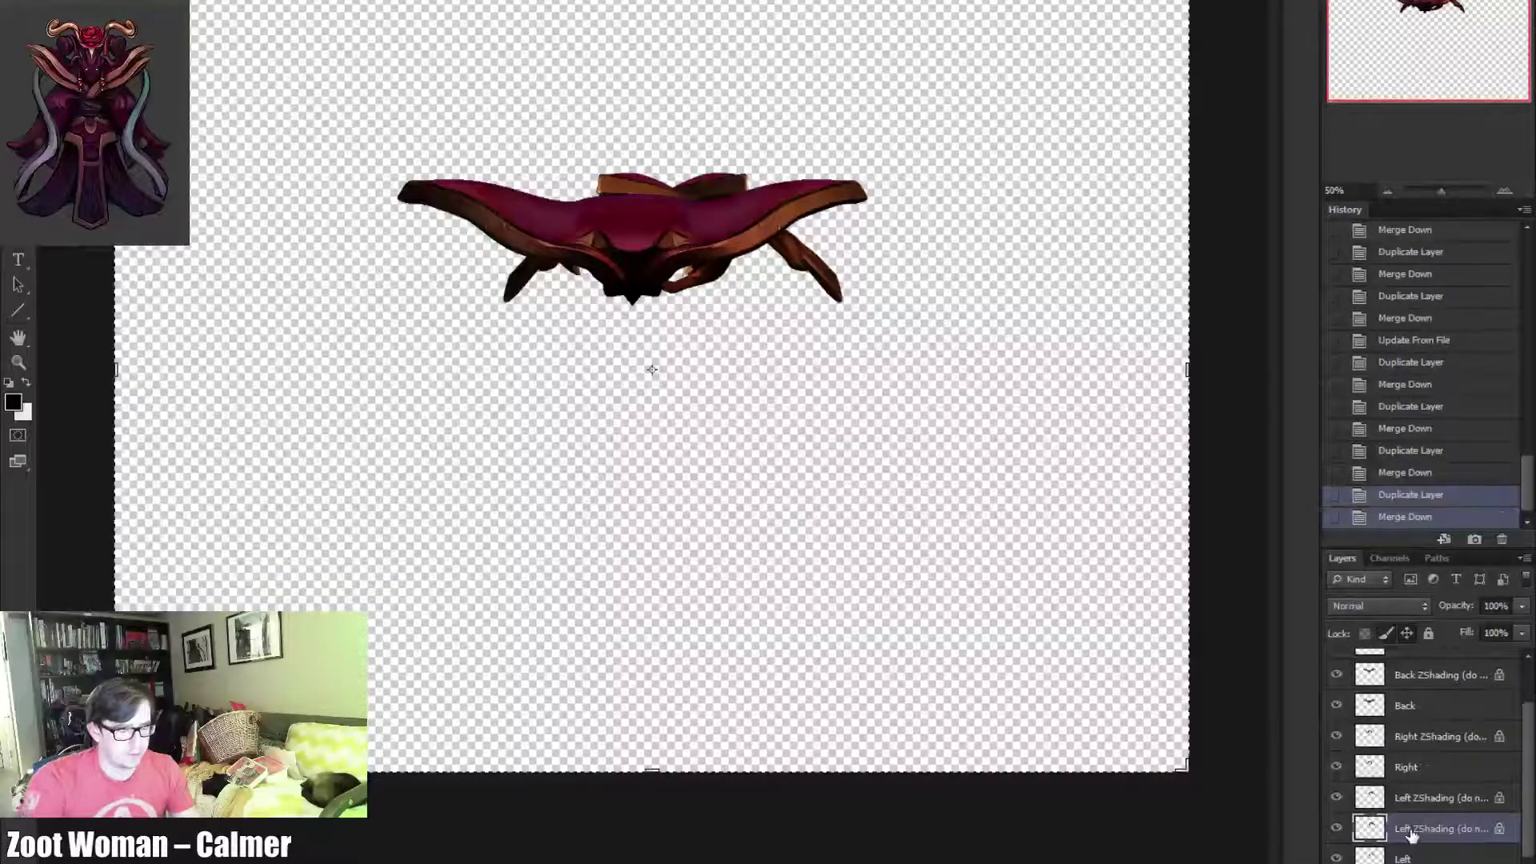
key(ctrl+e)
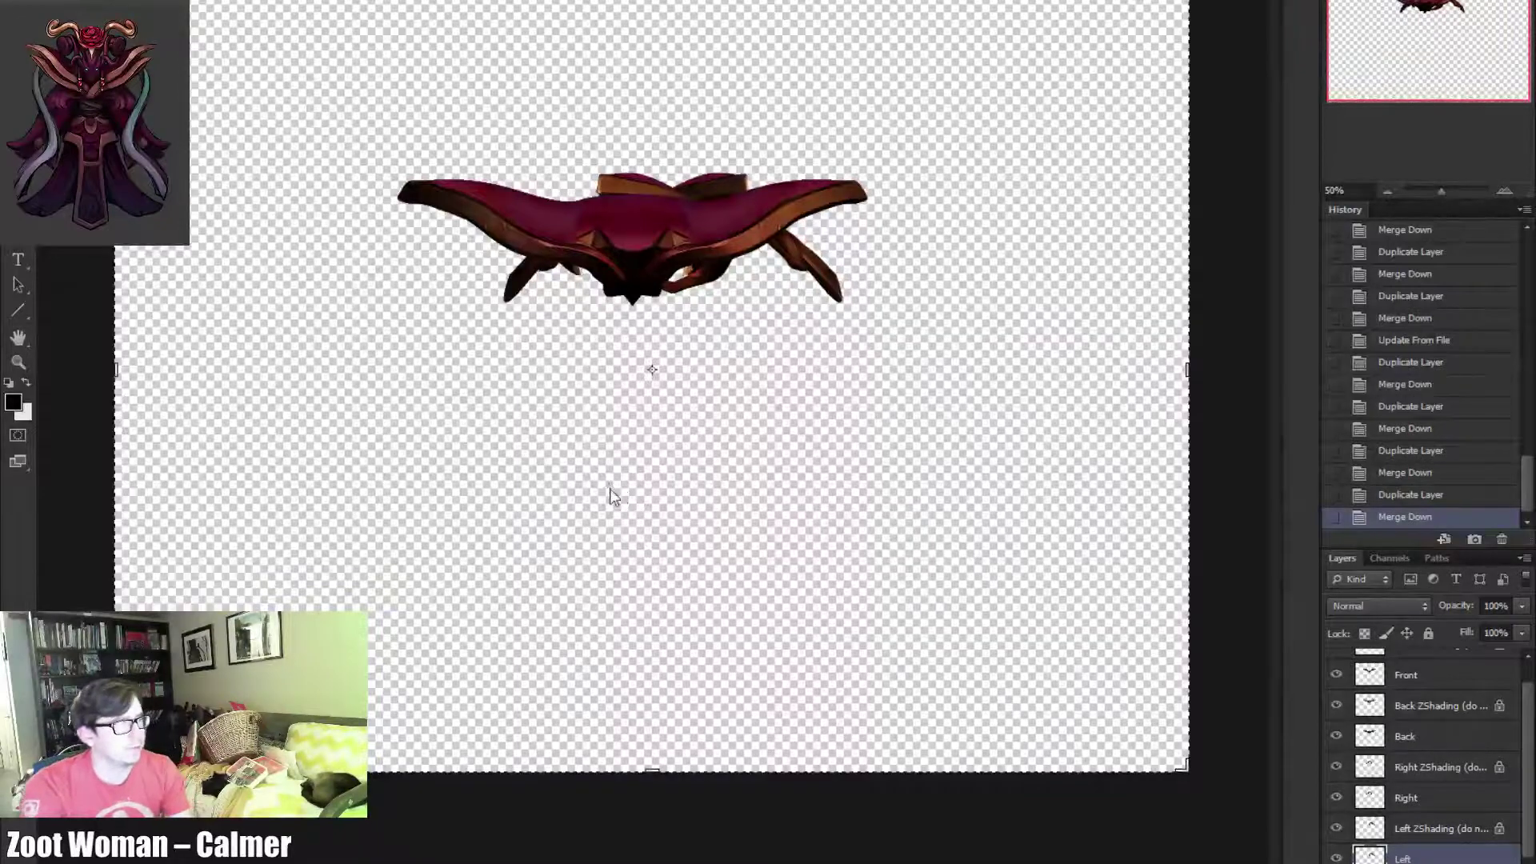
Switch back to ZBrush, bring in the edited document and accept the ZAppLink projection for each view
key(alt+Tab)
click(750, 81)
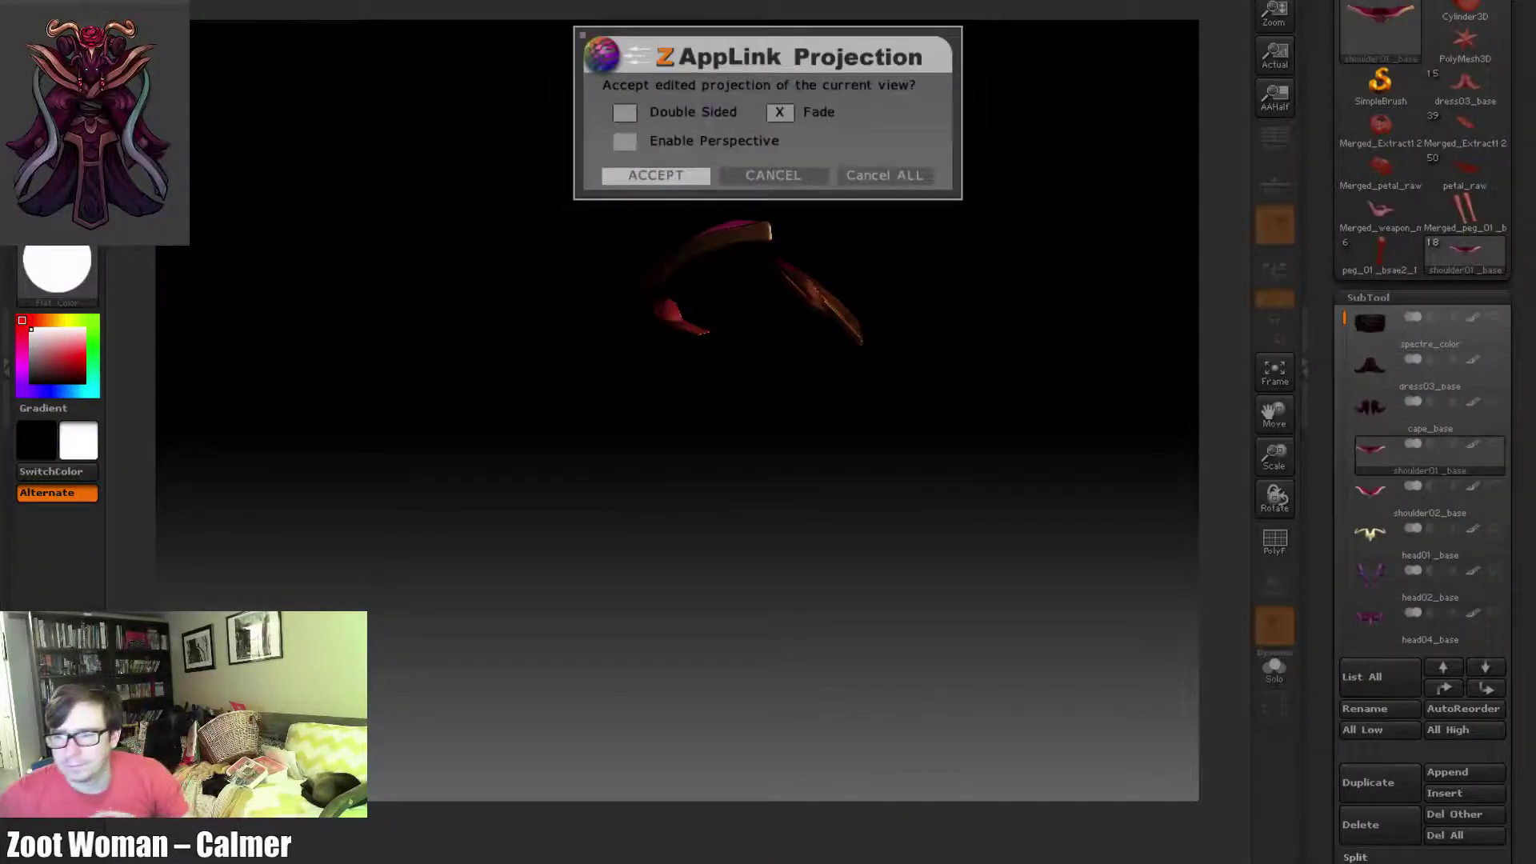
click(693, 176)
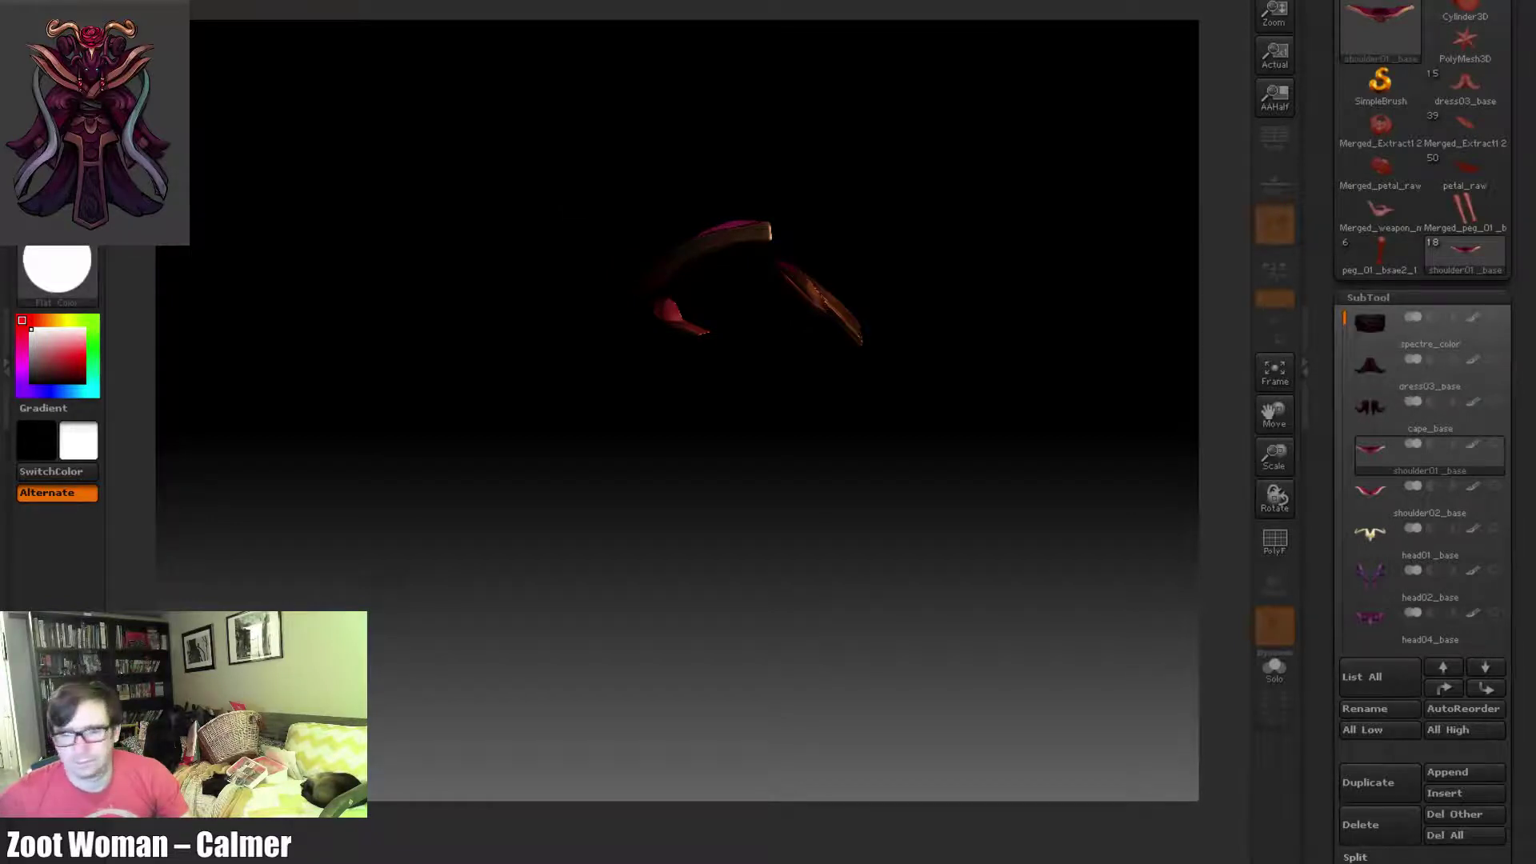
click(690, 176)
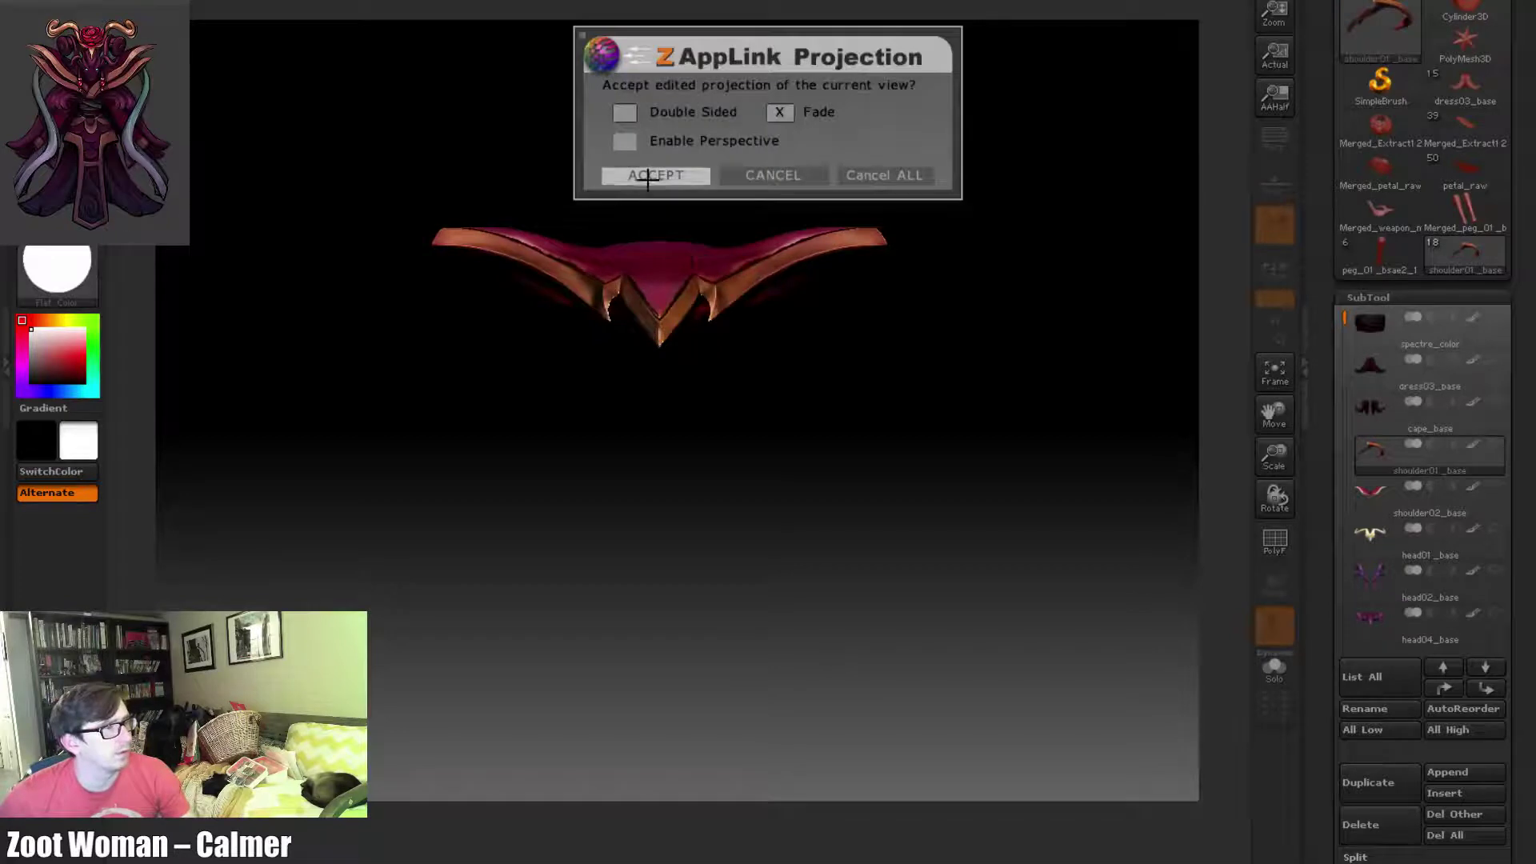
click(654, 176)
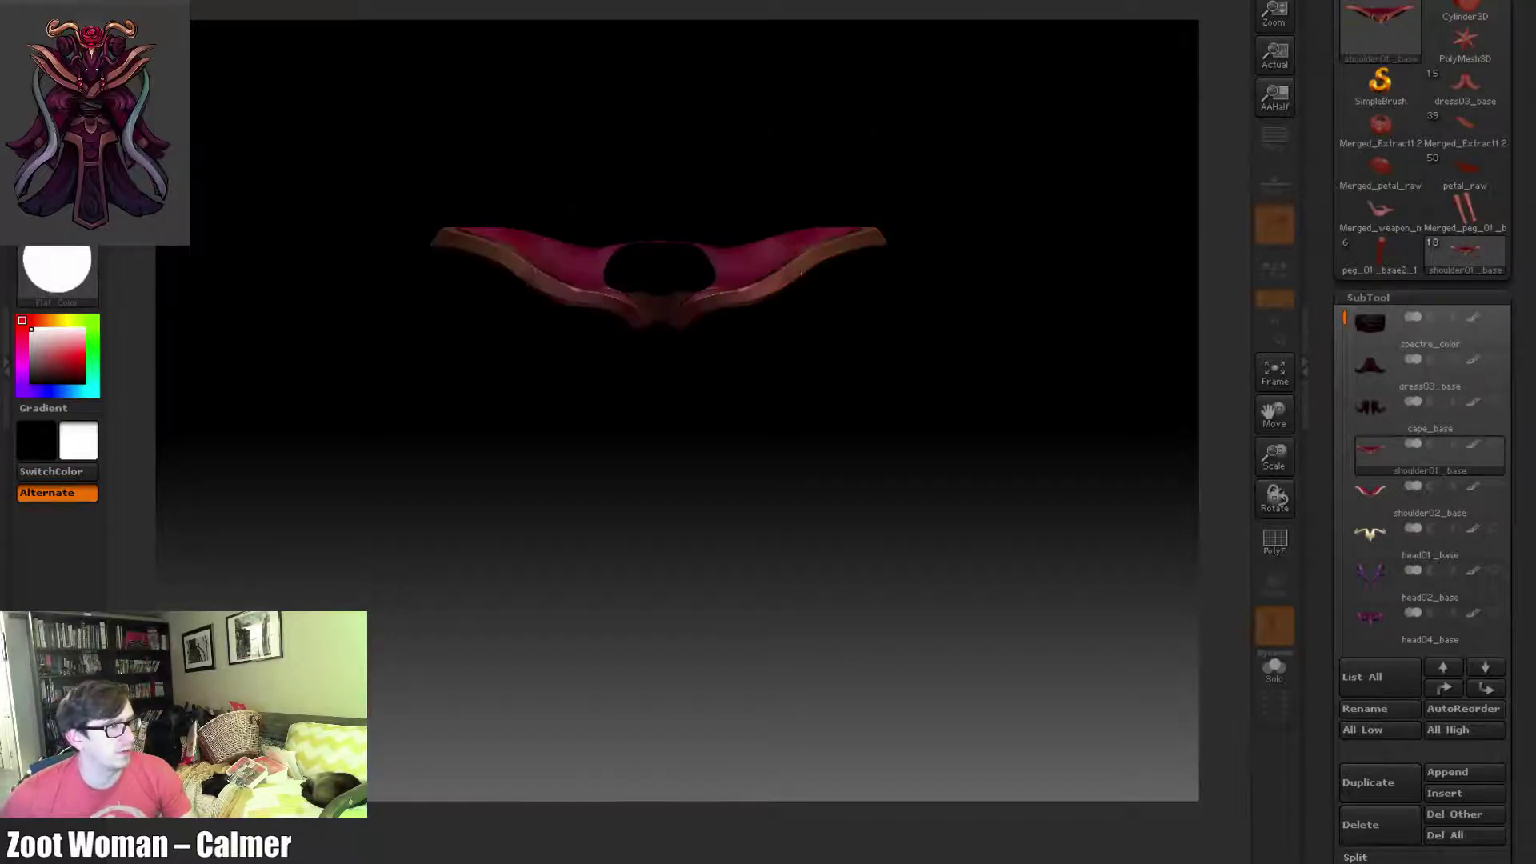
click(644, 176)
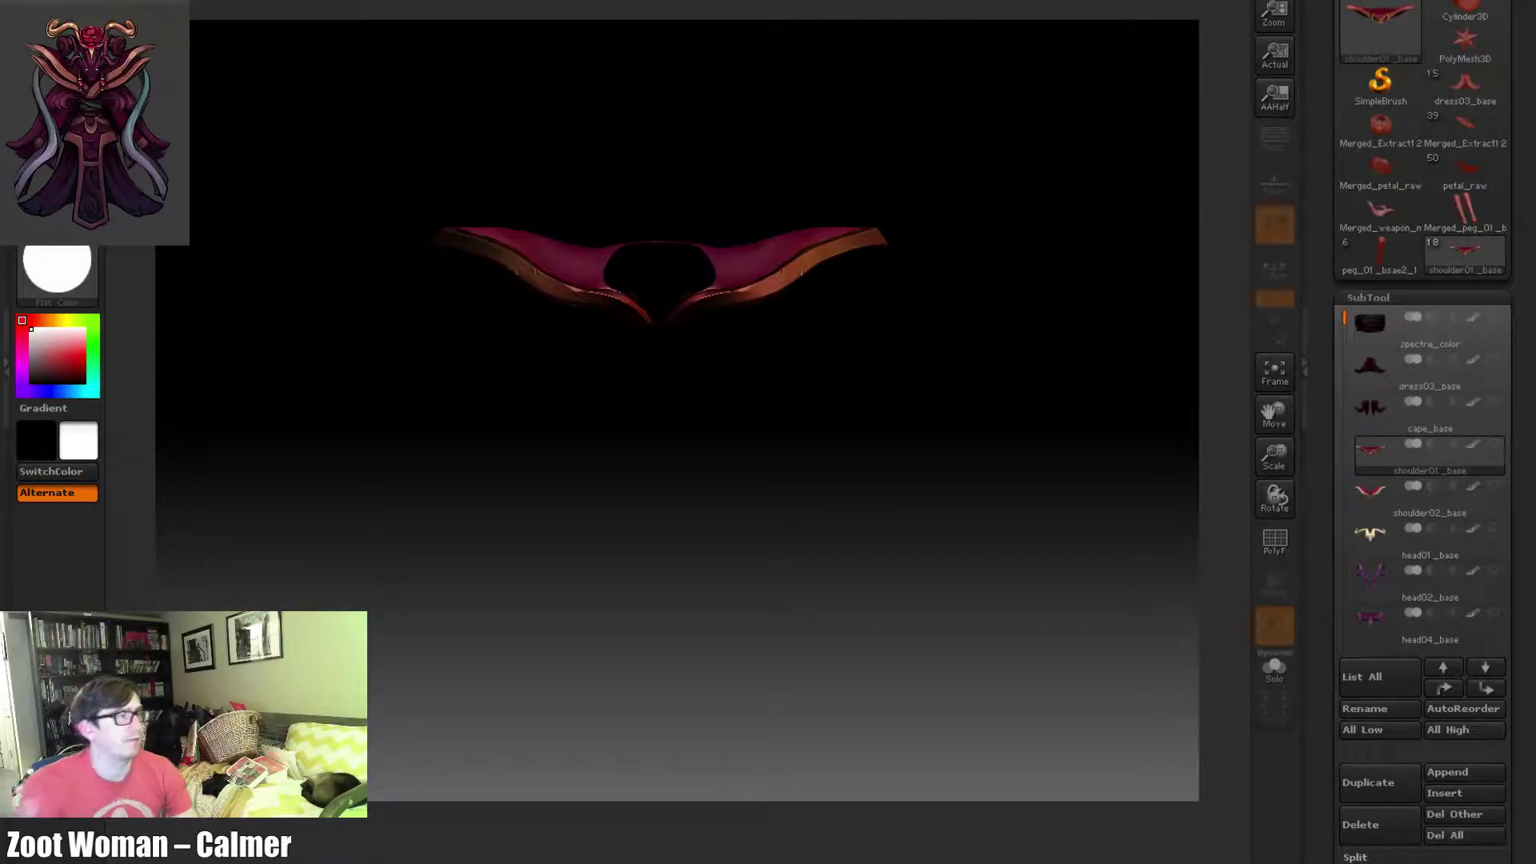
Check the projected shading on shoulder01_base from the front and make all the other subtools visible
drag(532, 124, 352, 121)
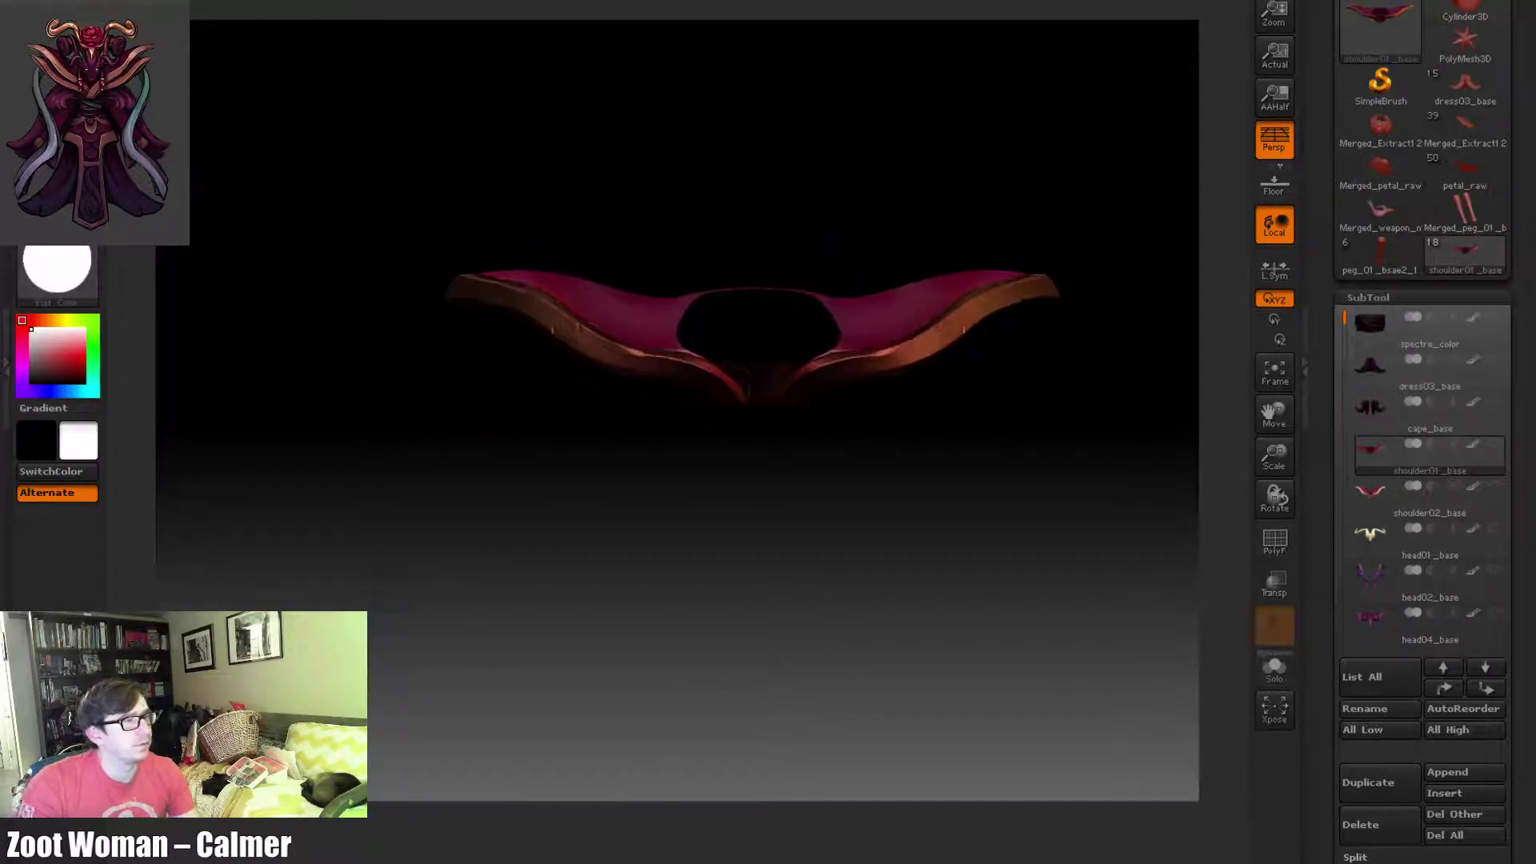
mouse_move(113, 2)
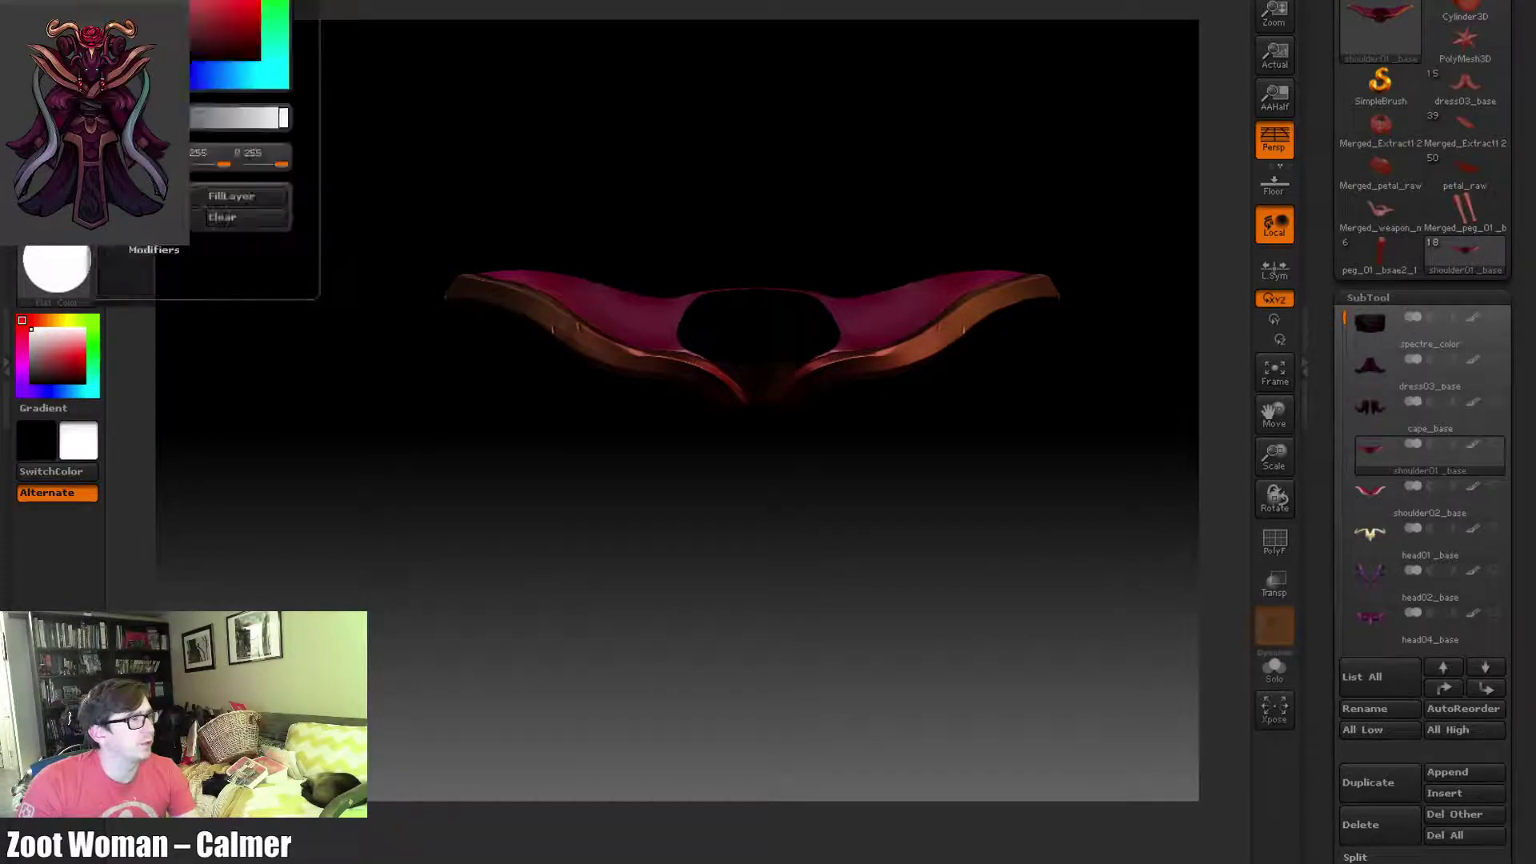
drag(473, 203, 974, 424)
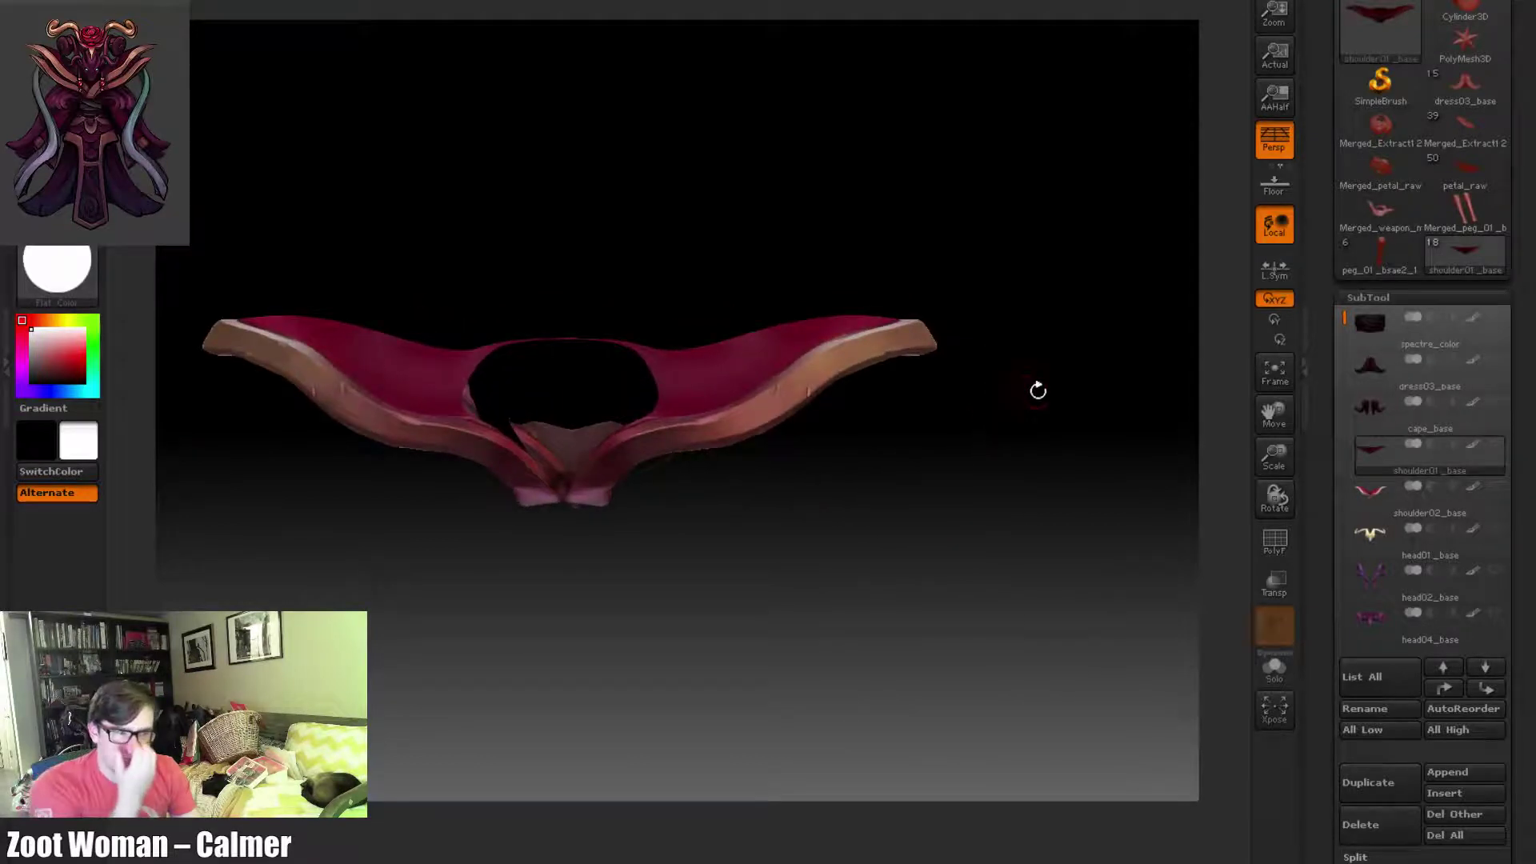
shift+click(1493, 445)
alt+drag(1002, 427, 993, 388)
alt+drag(1031, 476, 1026, 555)
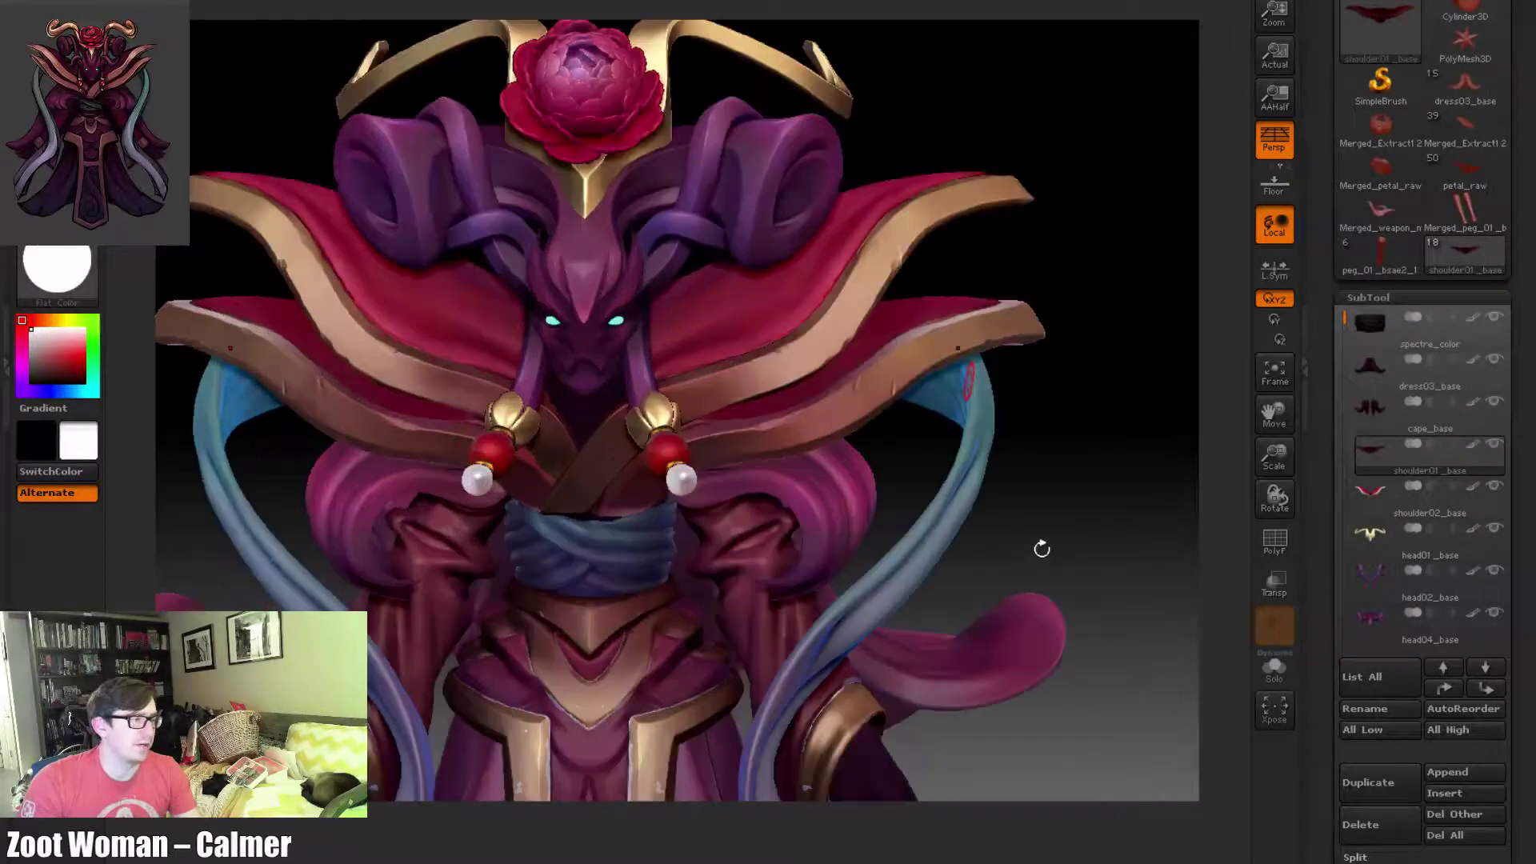
Make shoulder02_base the active subtool and frame the whole character from the front
alt+click(968, 383)
alt+drag(1031, 446, 983, 418)
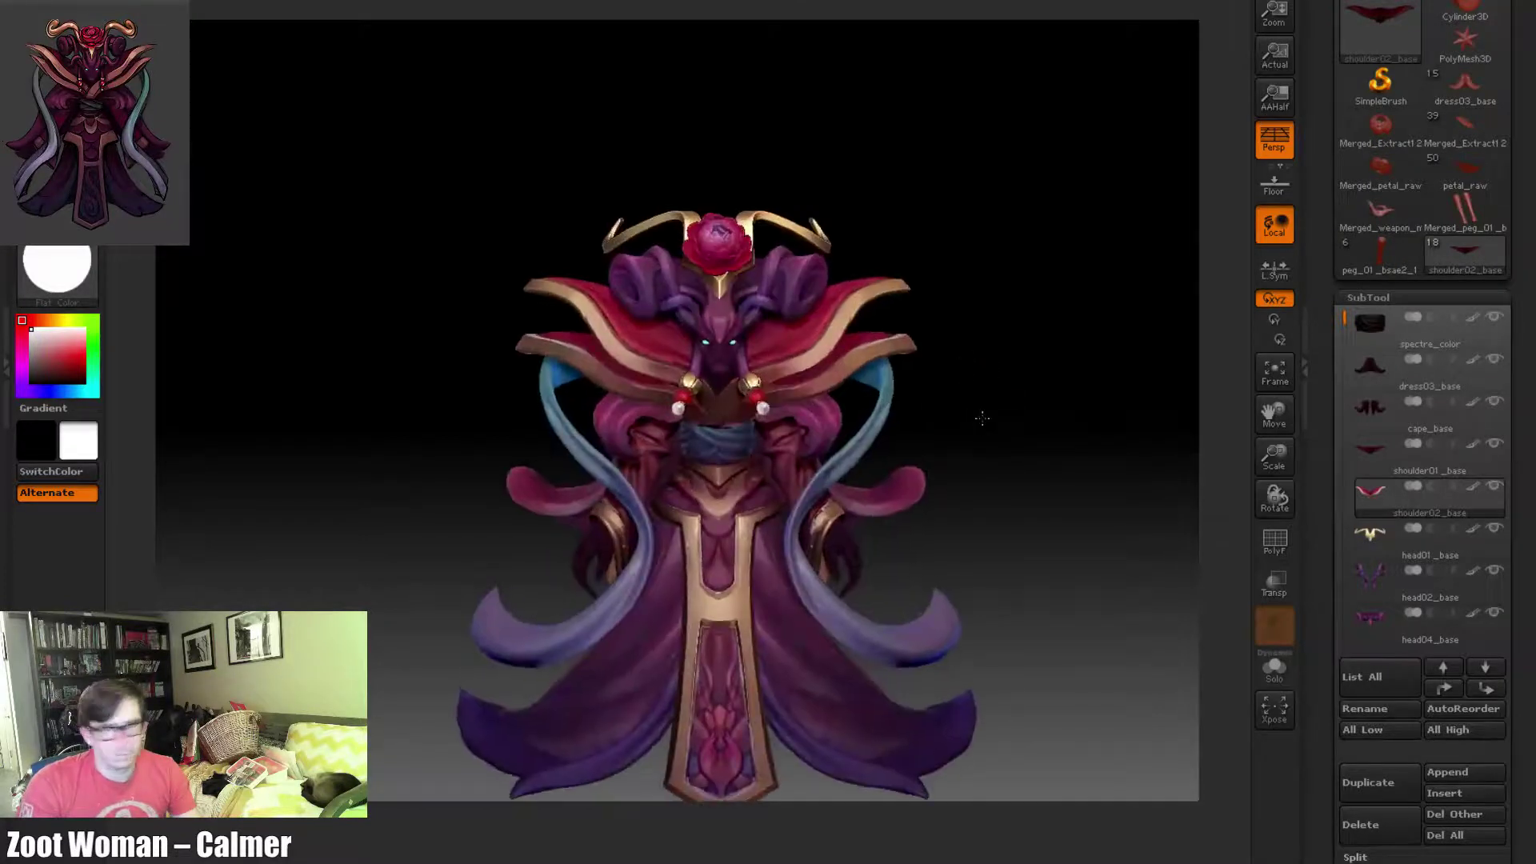
alt+drag(1034, 485, 1001, 422)
alt+drag(950, 344, 952, 367)
alt+drag(972, 432, 976, 410)
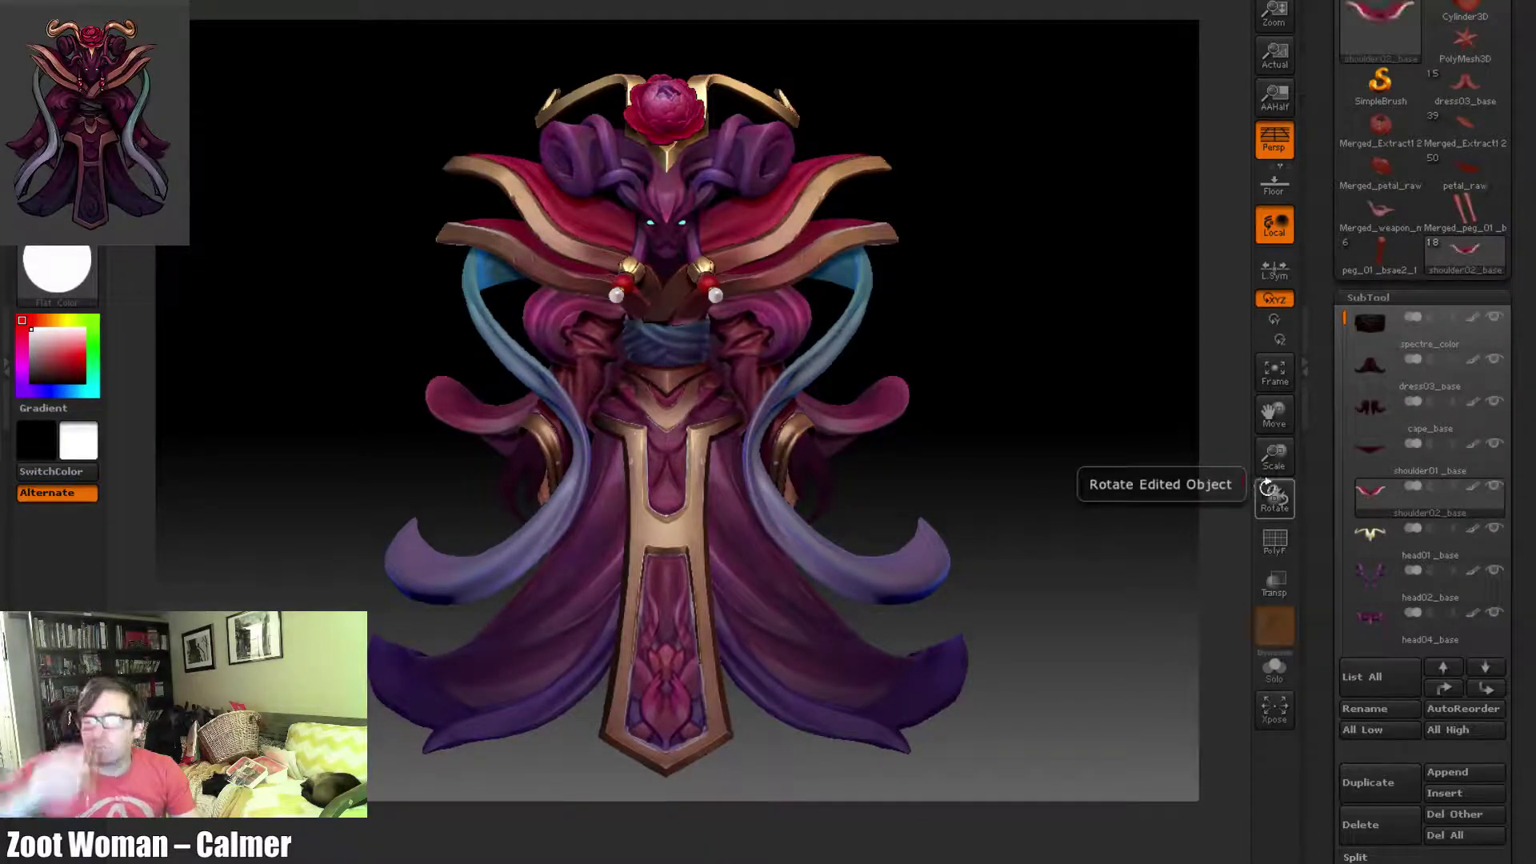
Save the tool as spectre_color in ZTool format, replacing the existing file
mouse_move(1370, 494)
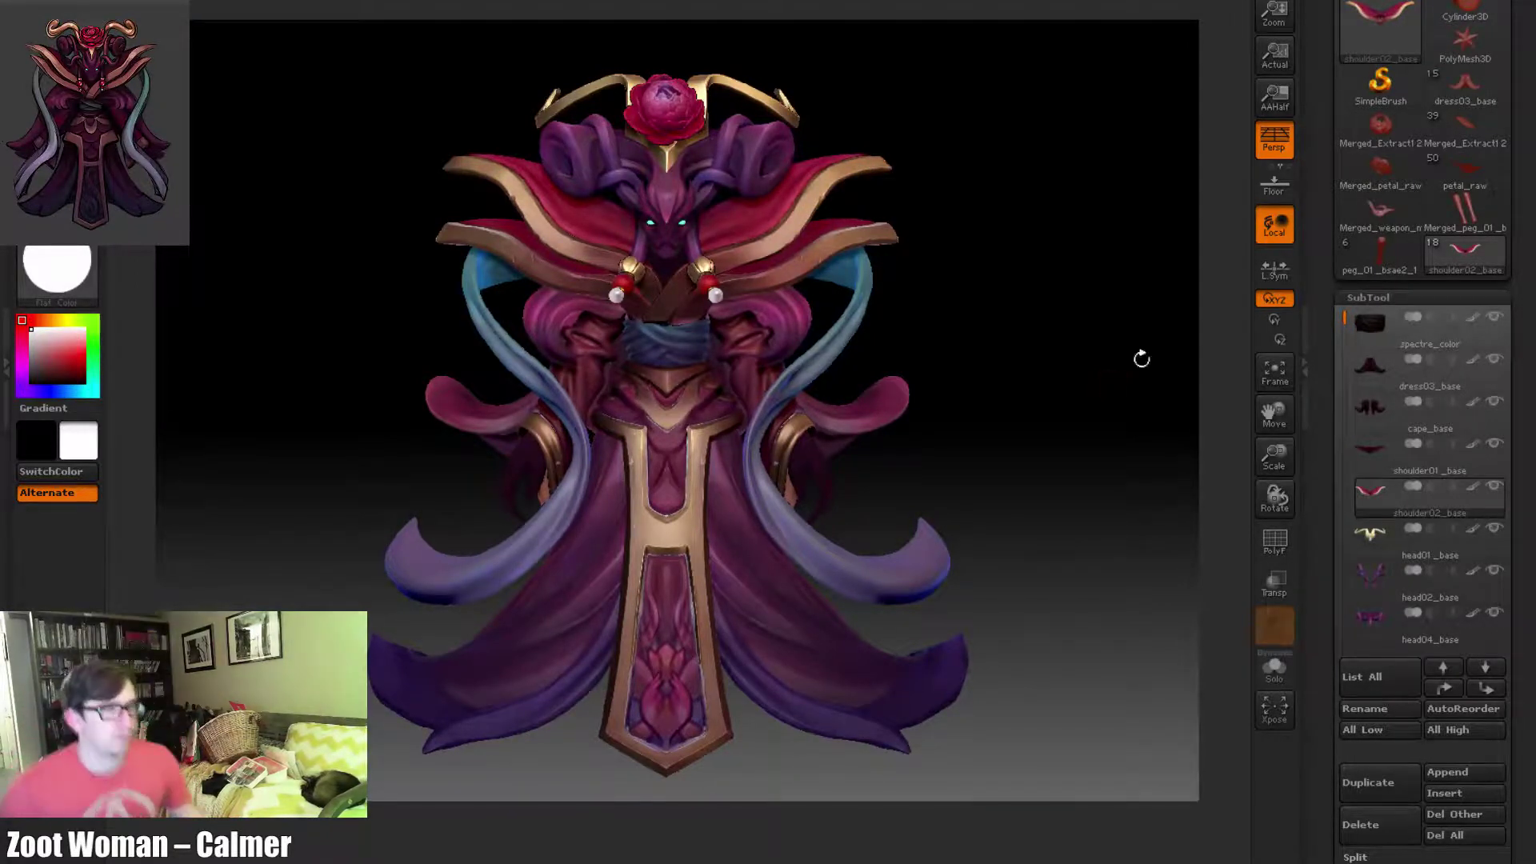
key(ctrl+shift+t)
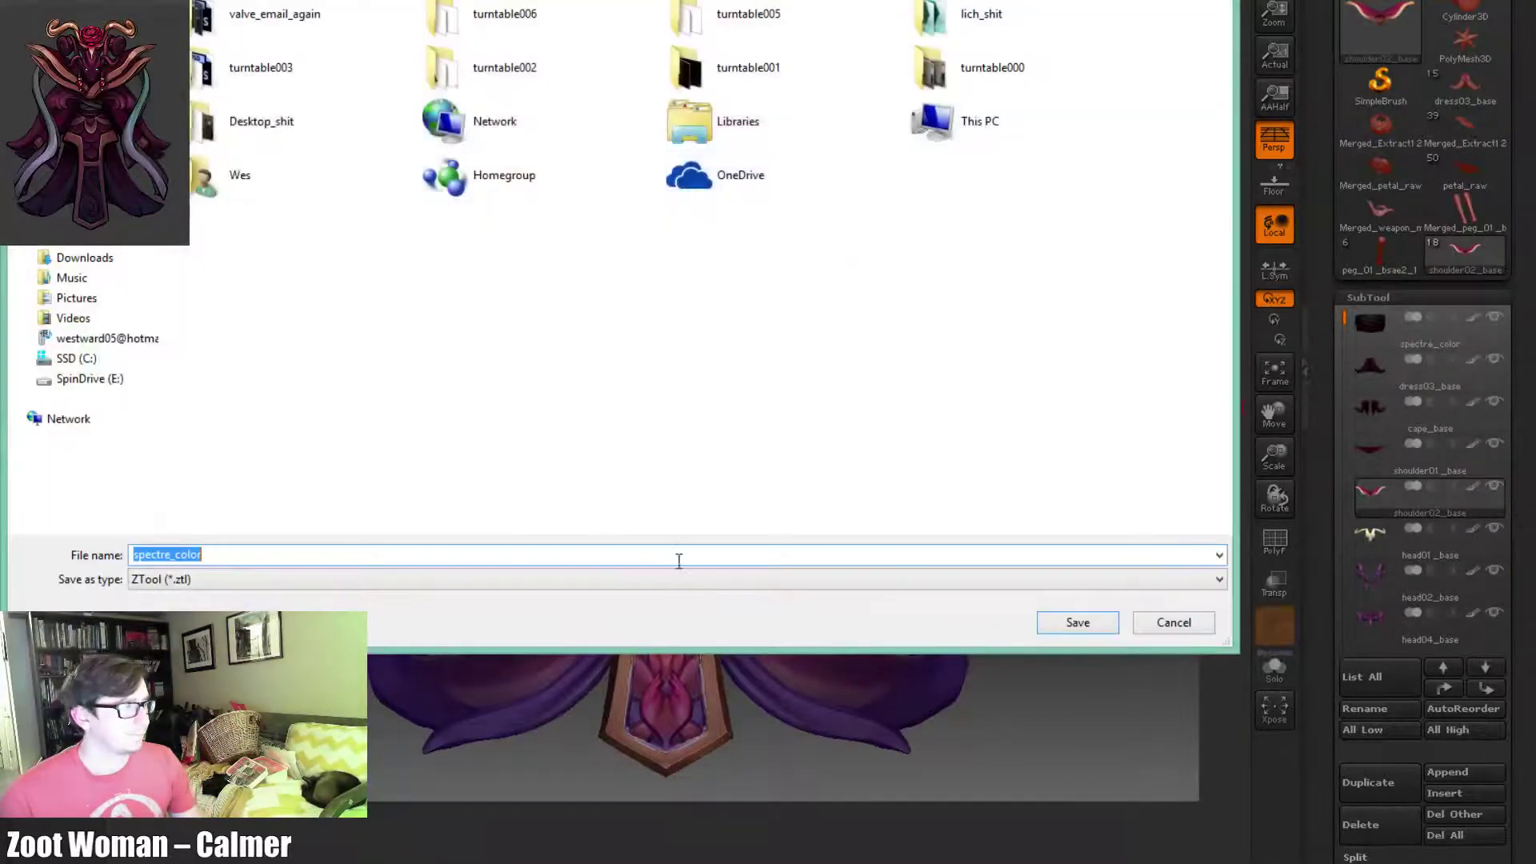
click(1078, 622)
key(y)
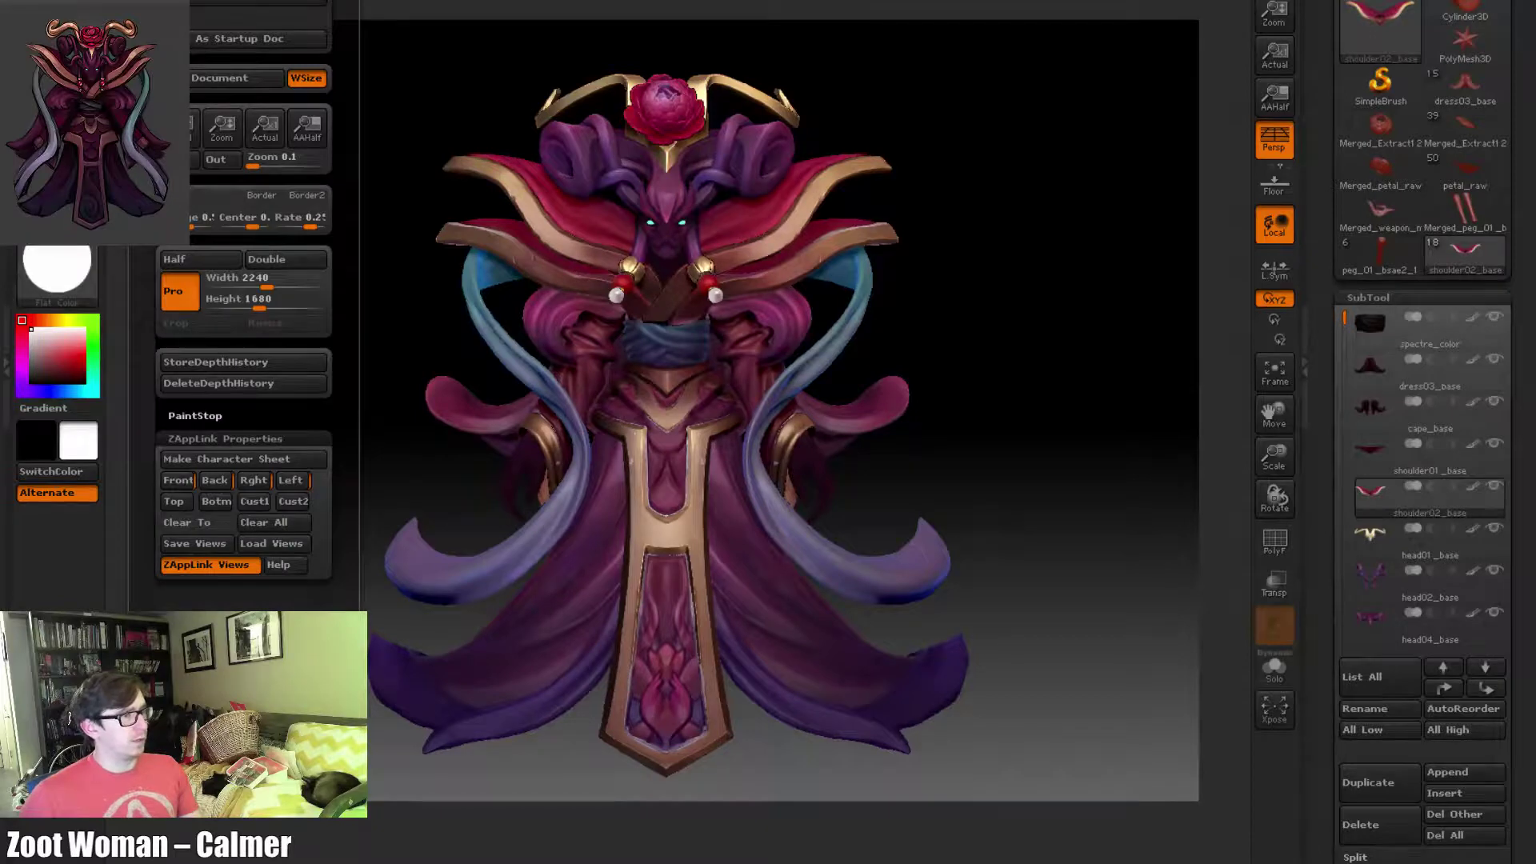
Try to send the whole character's ZAppLink views to Photoshop and update the document there
key(ctrl+shift+s)
click(763, 152)
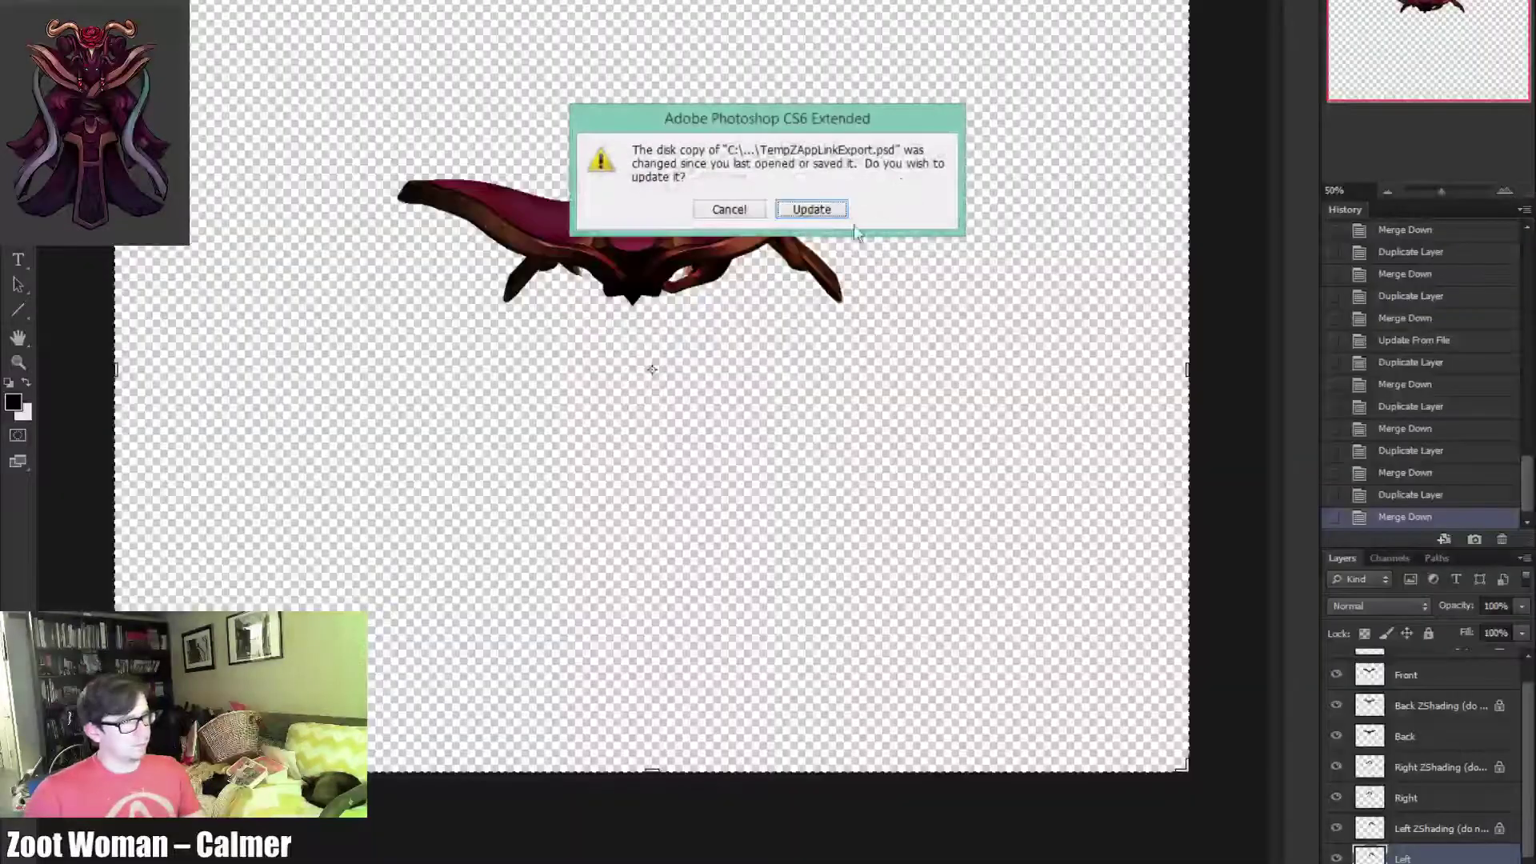
click(810, 210)
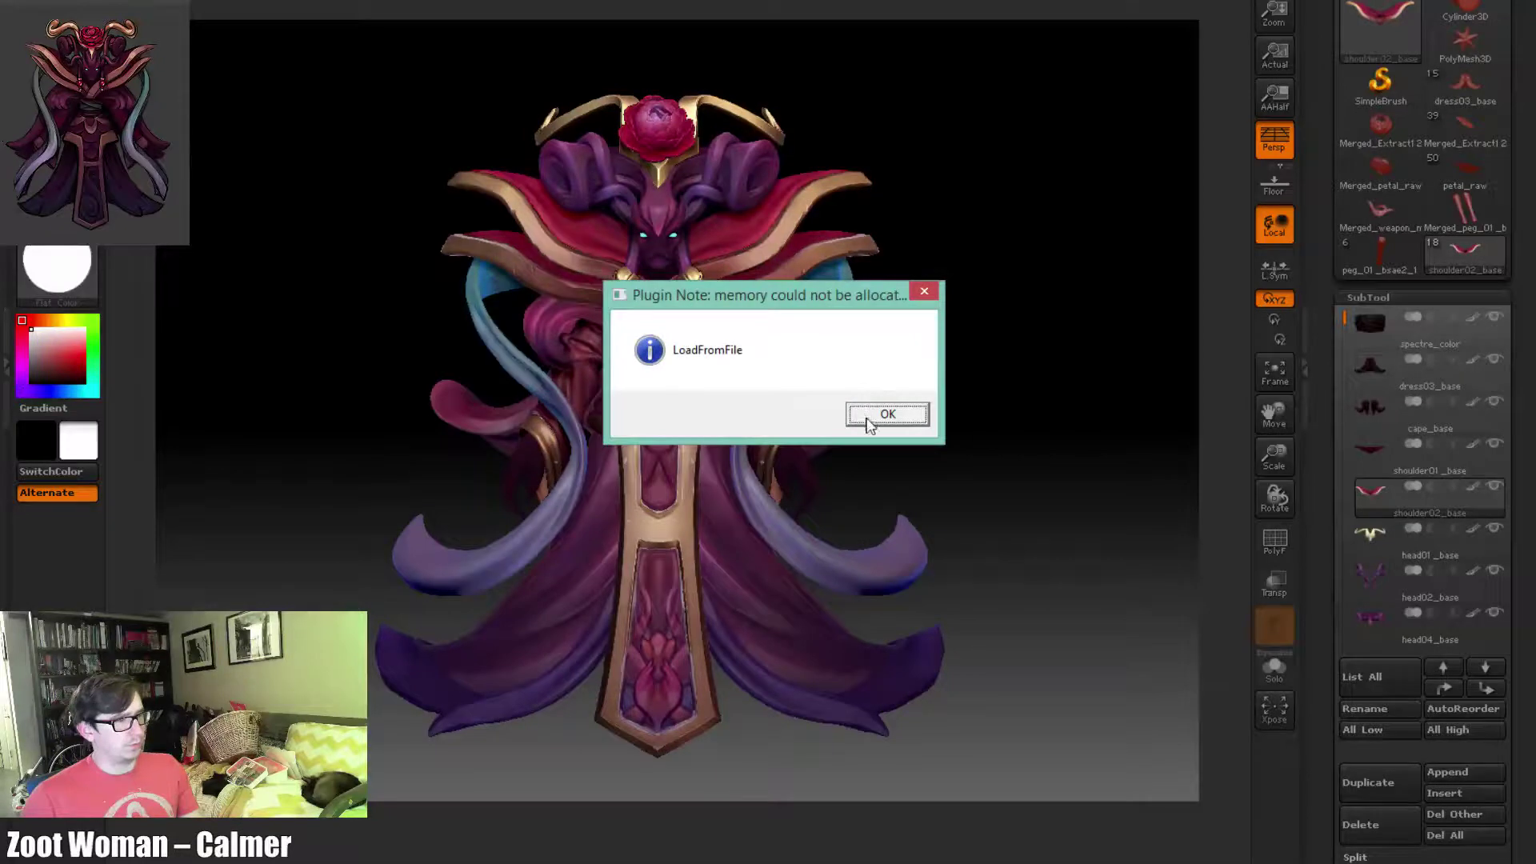
click(888, 414)
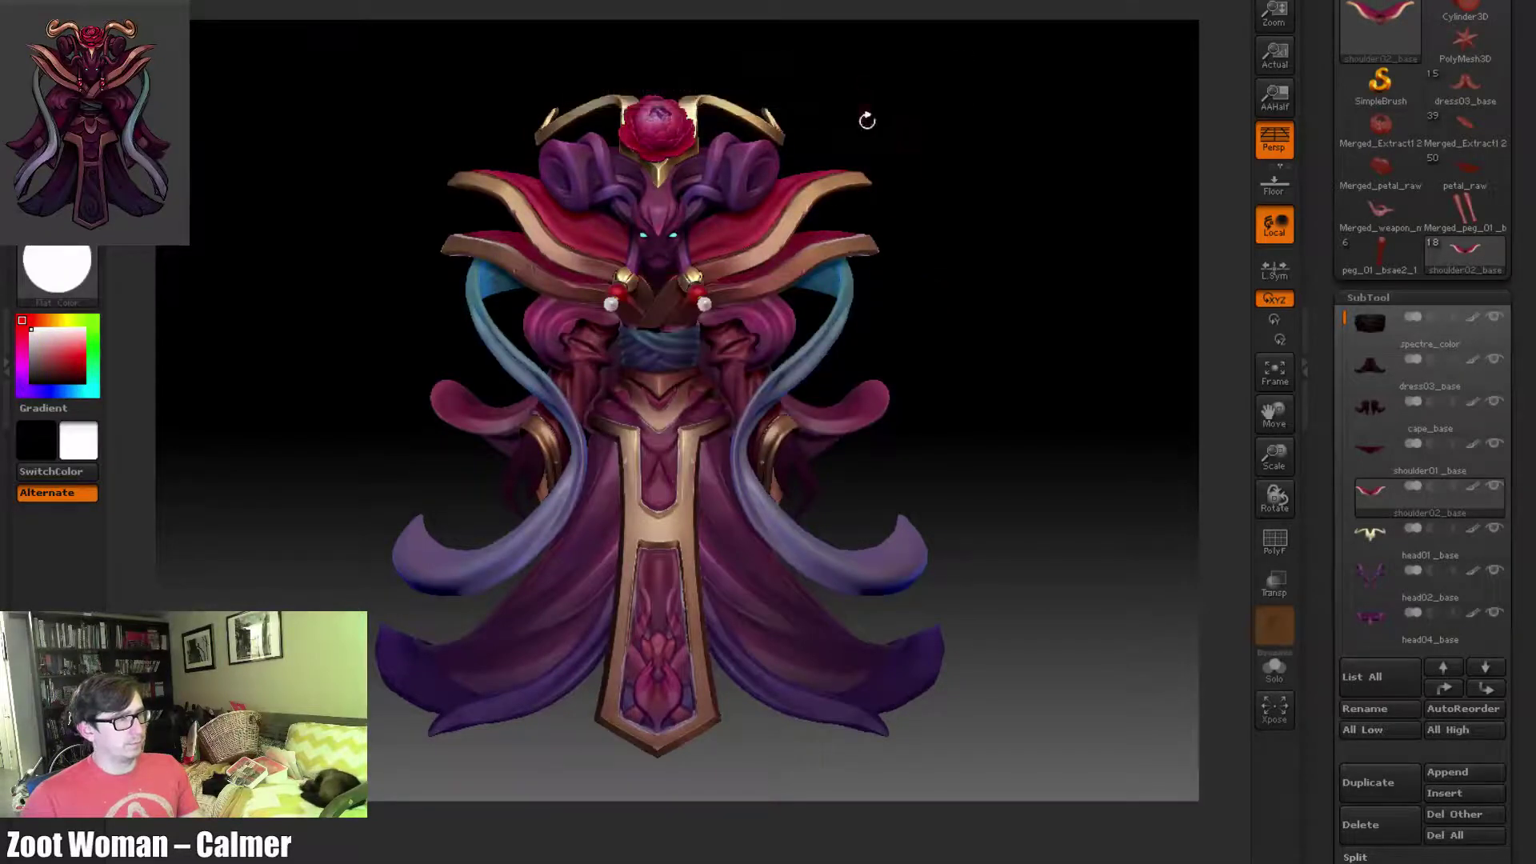
Isolate shoulder02_base, send its ZAppLink views to Photoshop and update the open document from disk
drag(1028, 217, 1102, 235)
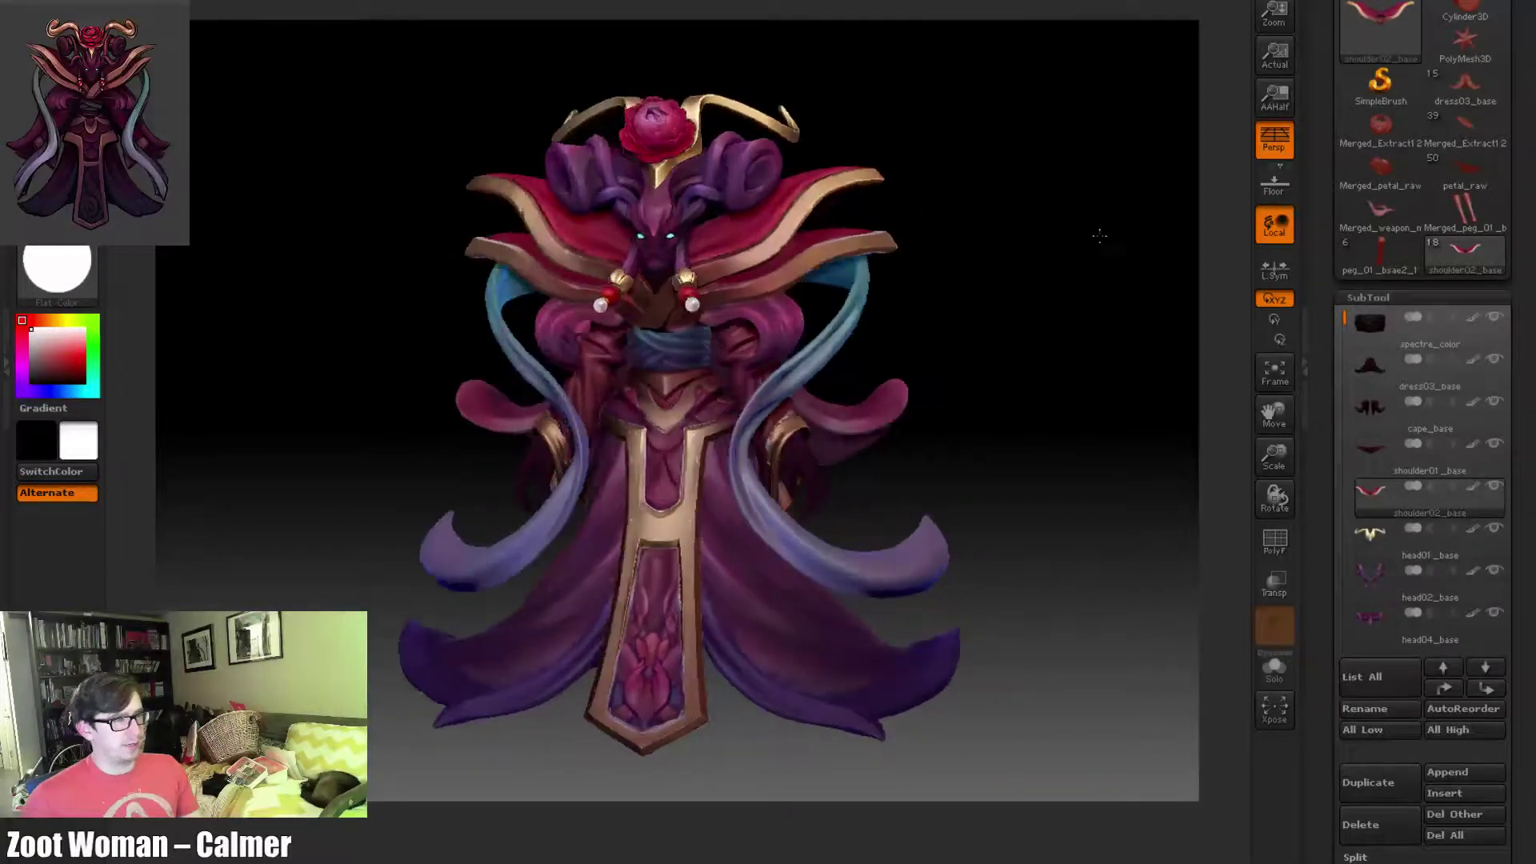
shift+click(1494, 486)
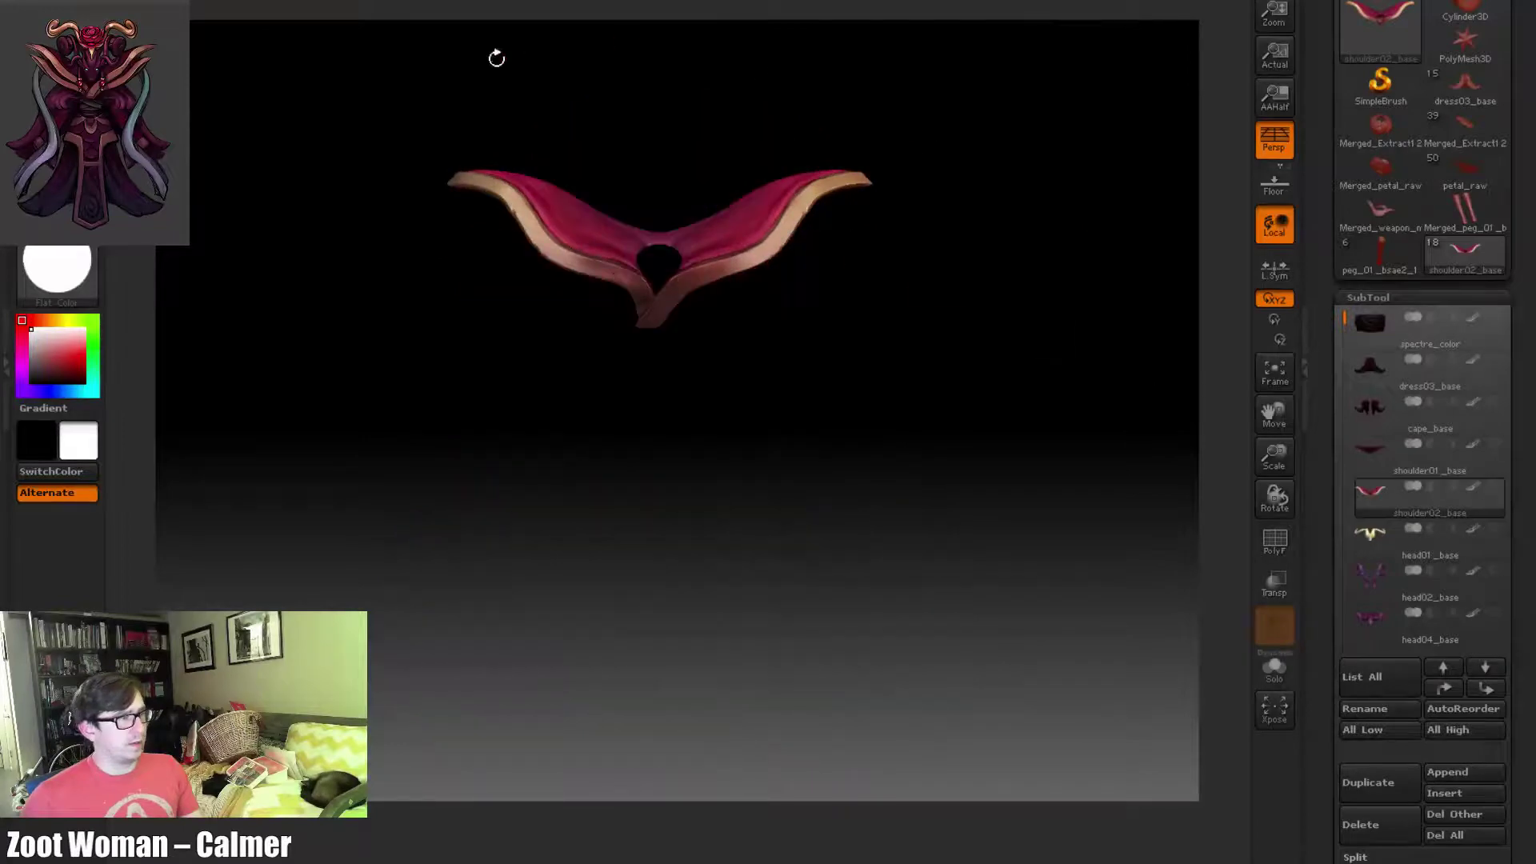
mouse_move(109, 1)
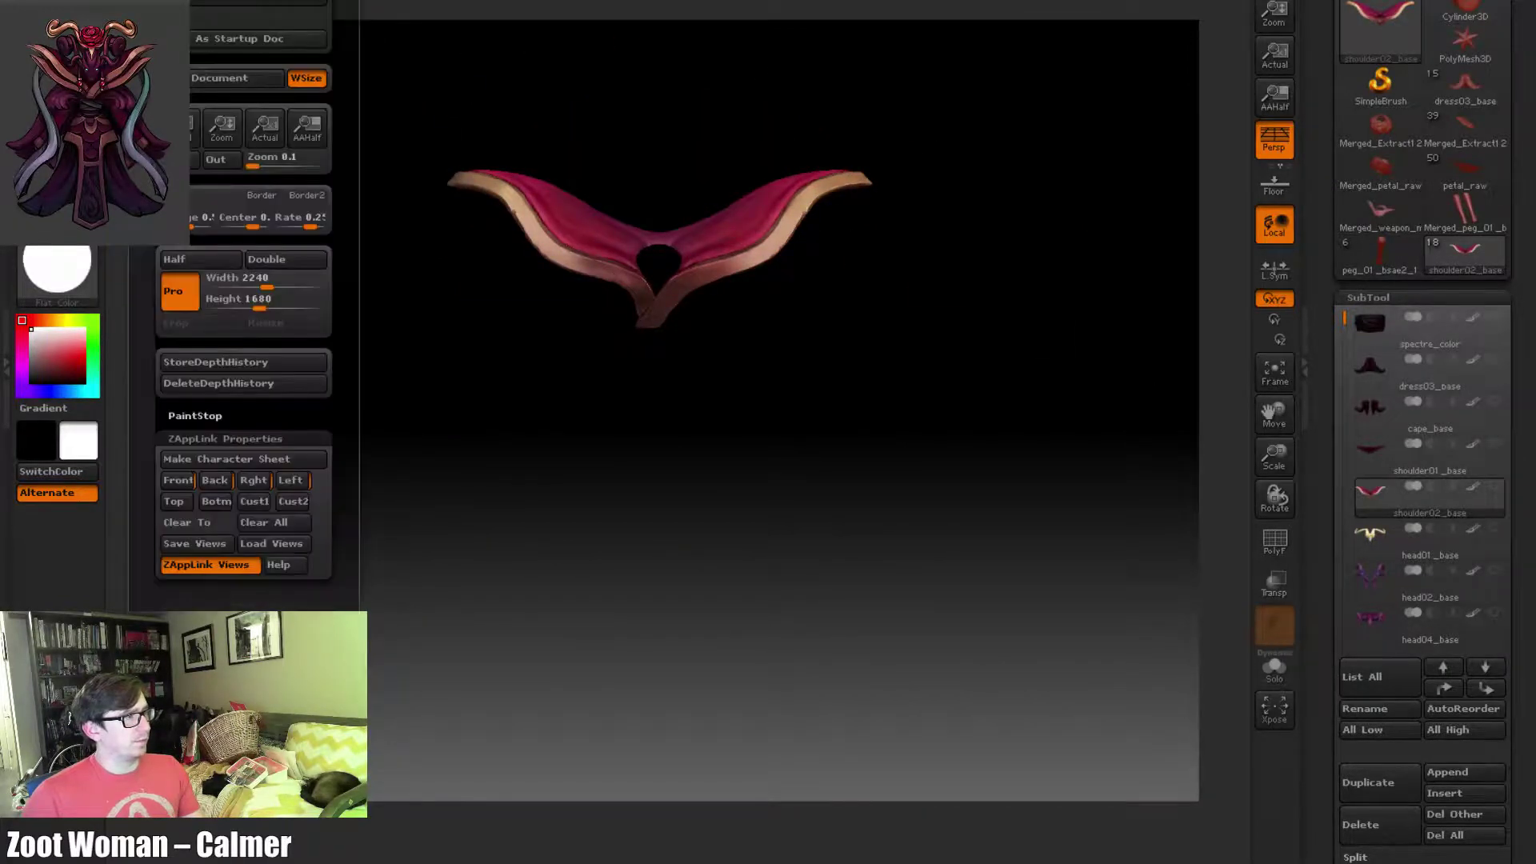
click(753, 151)
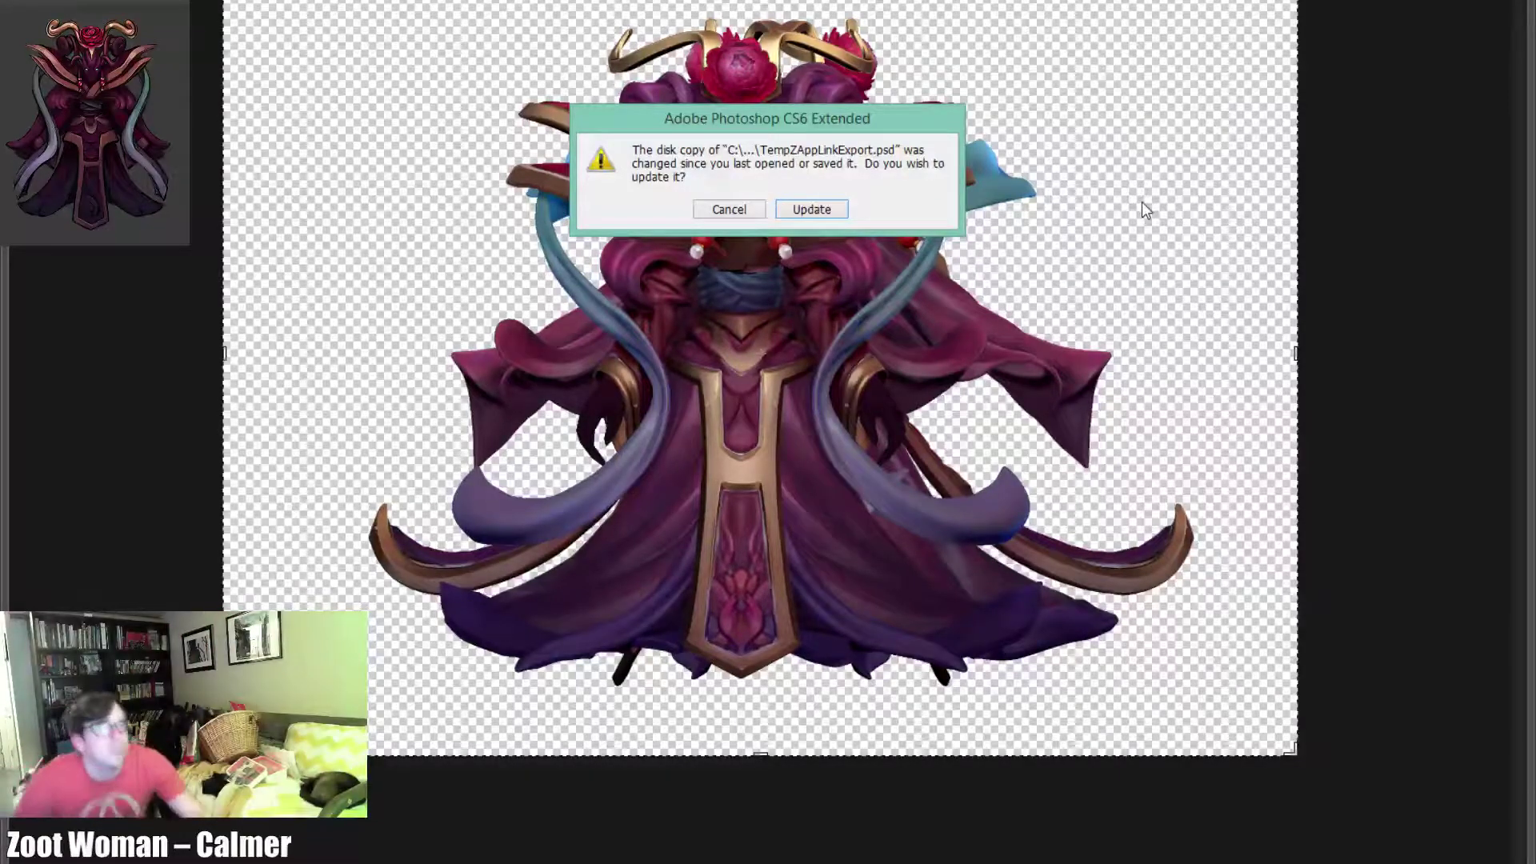
click(810, 208)
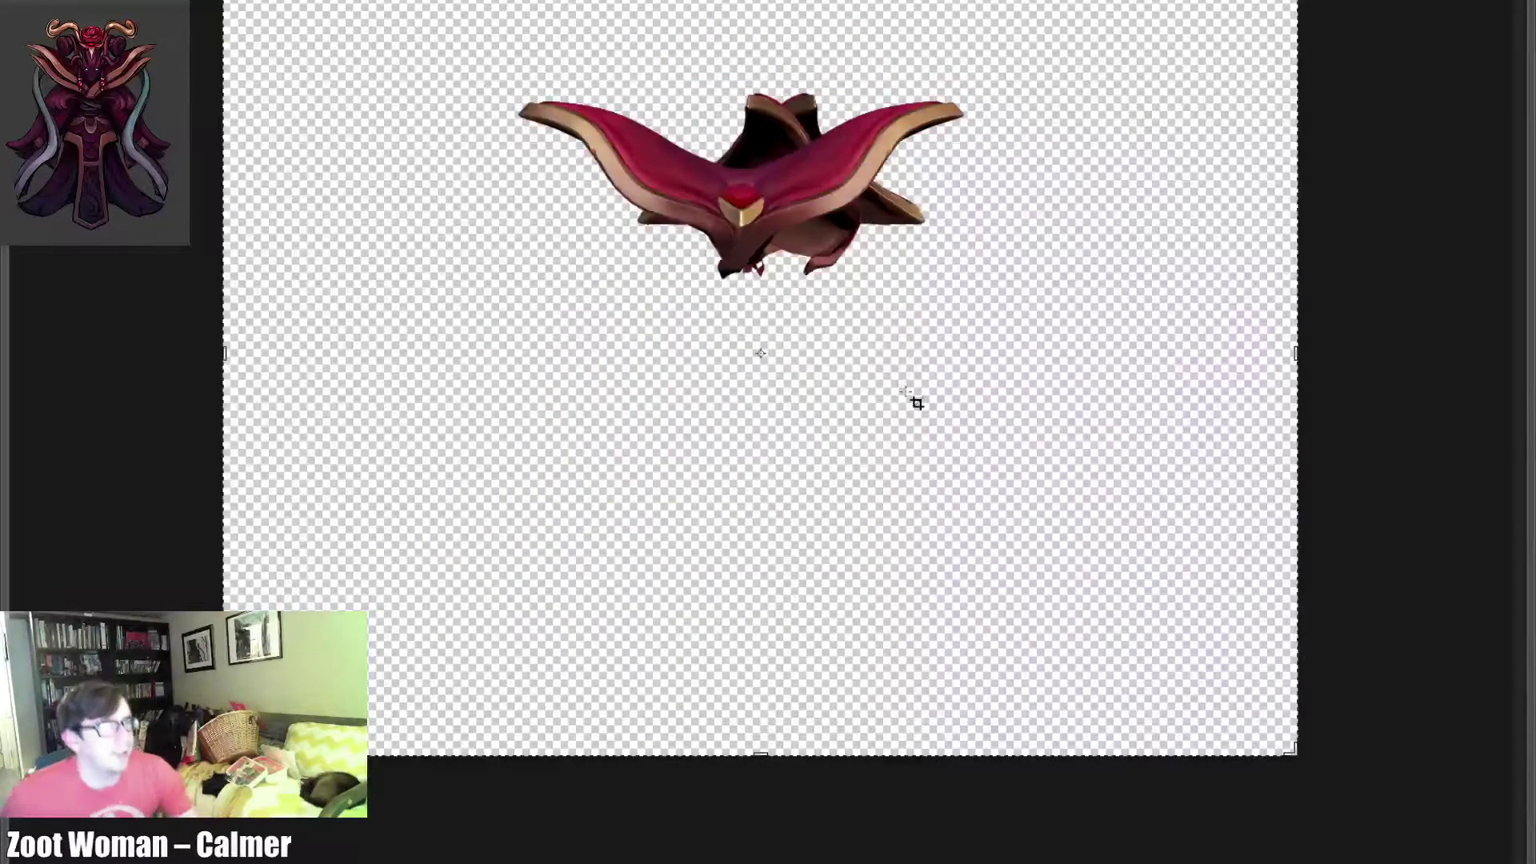
Duplicate shoulder02_base's Front ZShading layer and merge the copy into the Front layer
key(Tab)
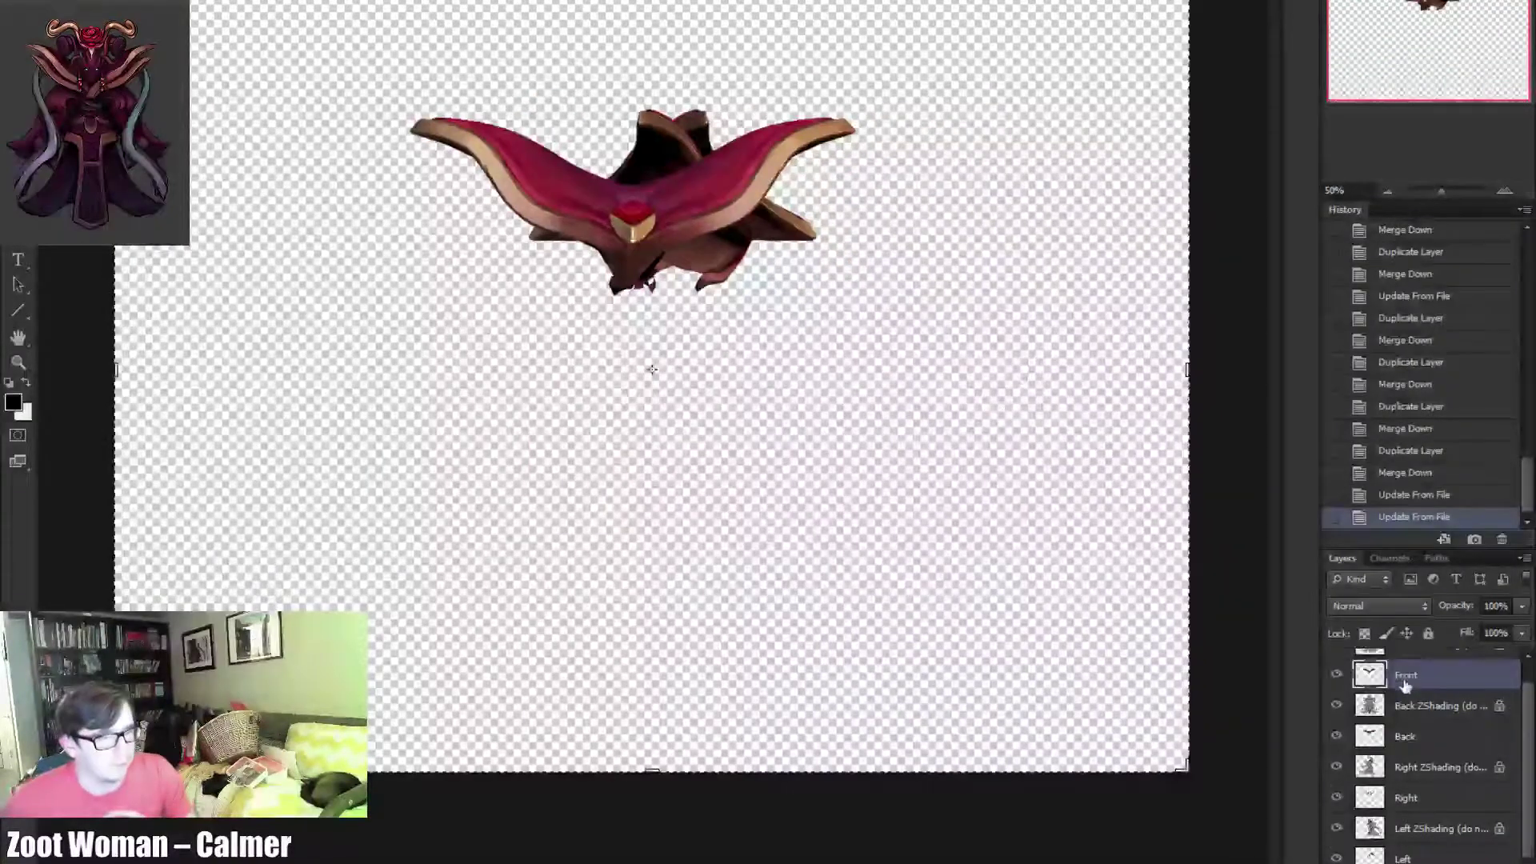
scroll(1406, 685, up, 1)
drag(1400, 677, 1465, 862)
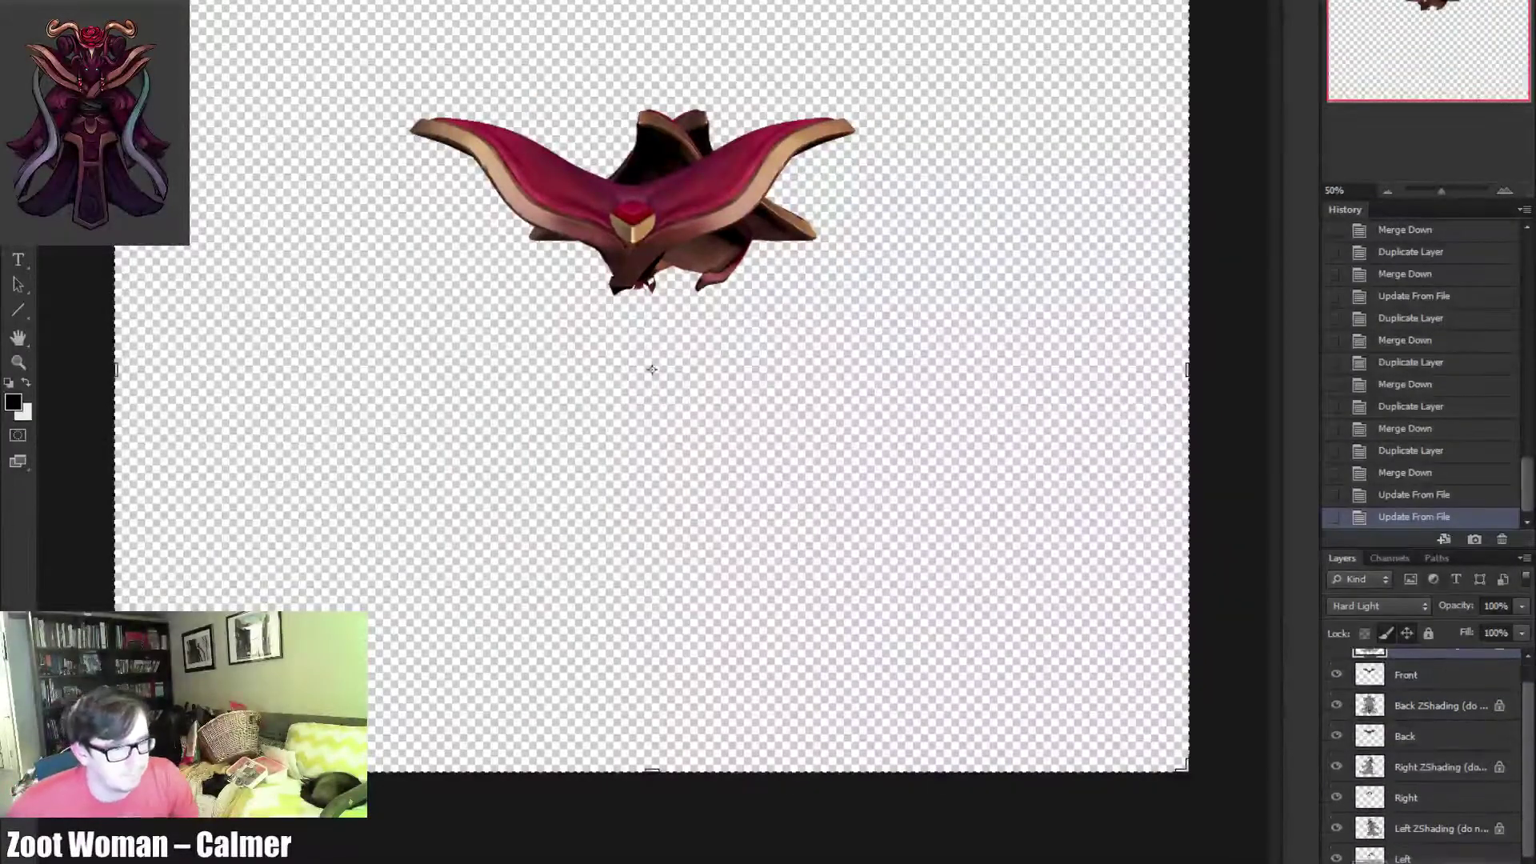
key(ctrl+j)
key(ctrl+e)
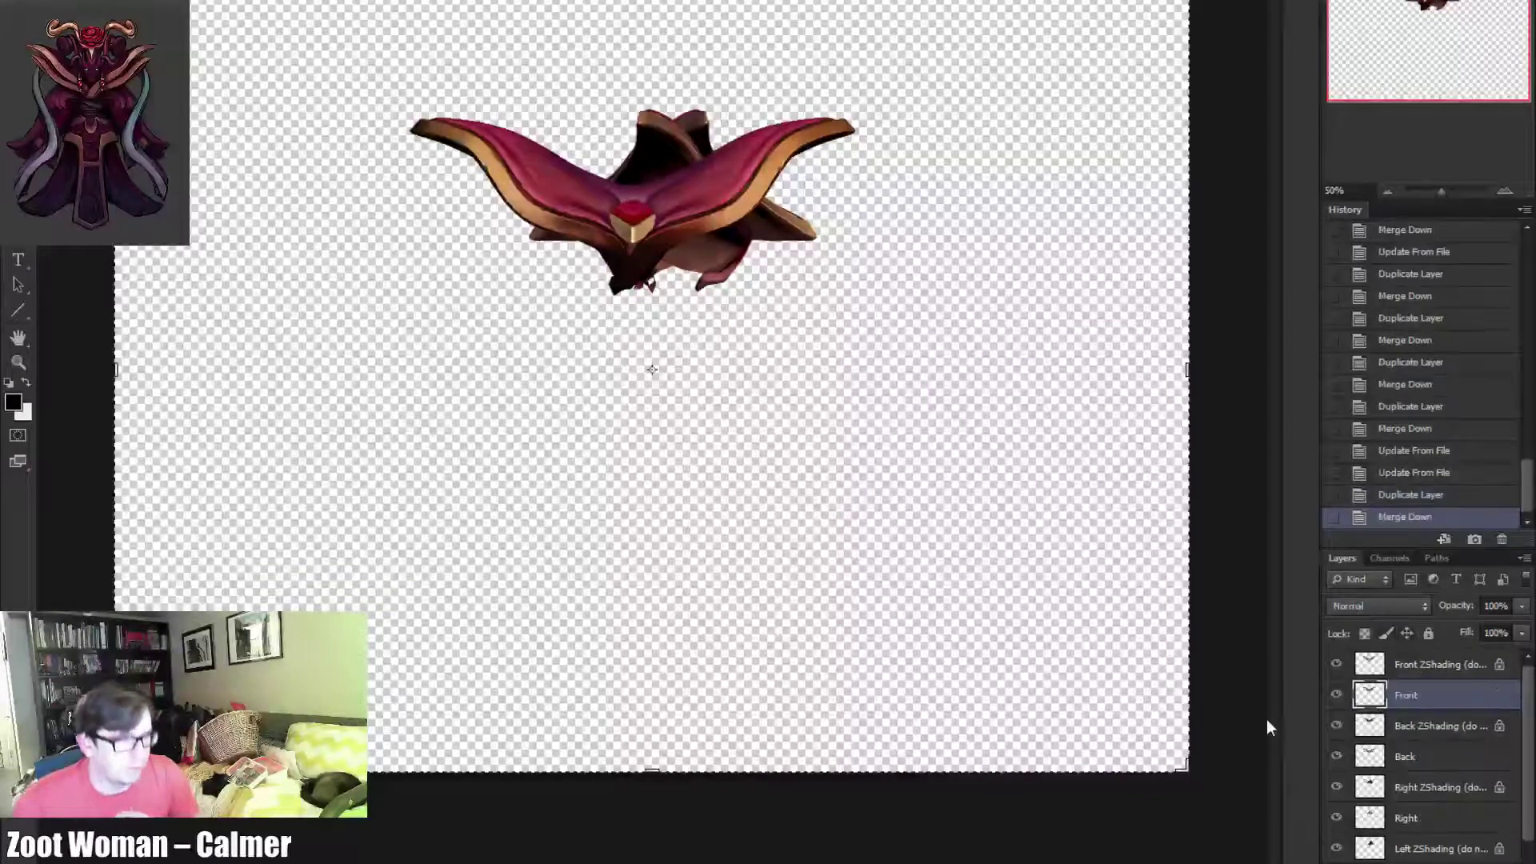
Duplicate shoulder02_base's Back and Right ZShading layers and merge each copy into the Back and Right layers
click(1438, 727)
key(ctrl+j)
key(ctrl+e)
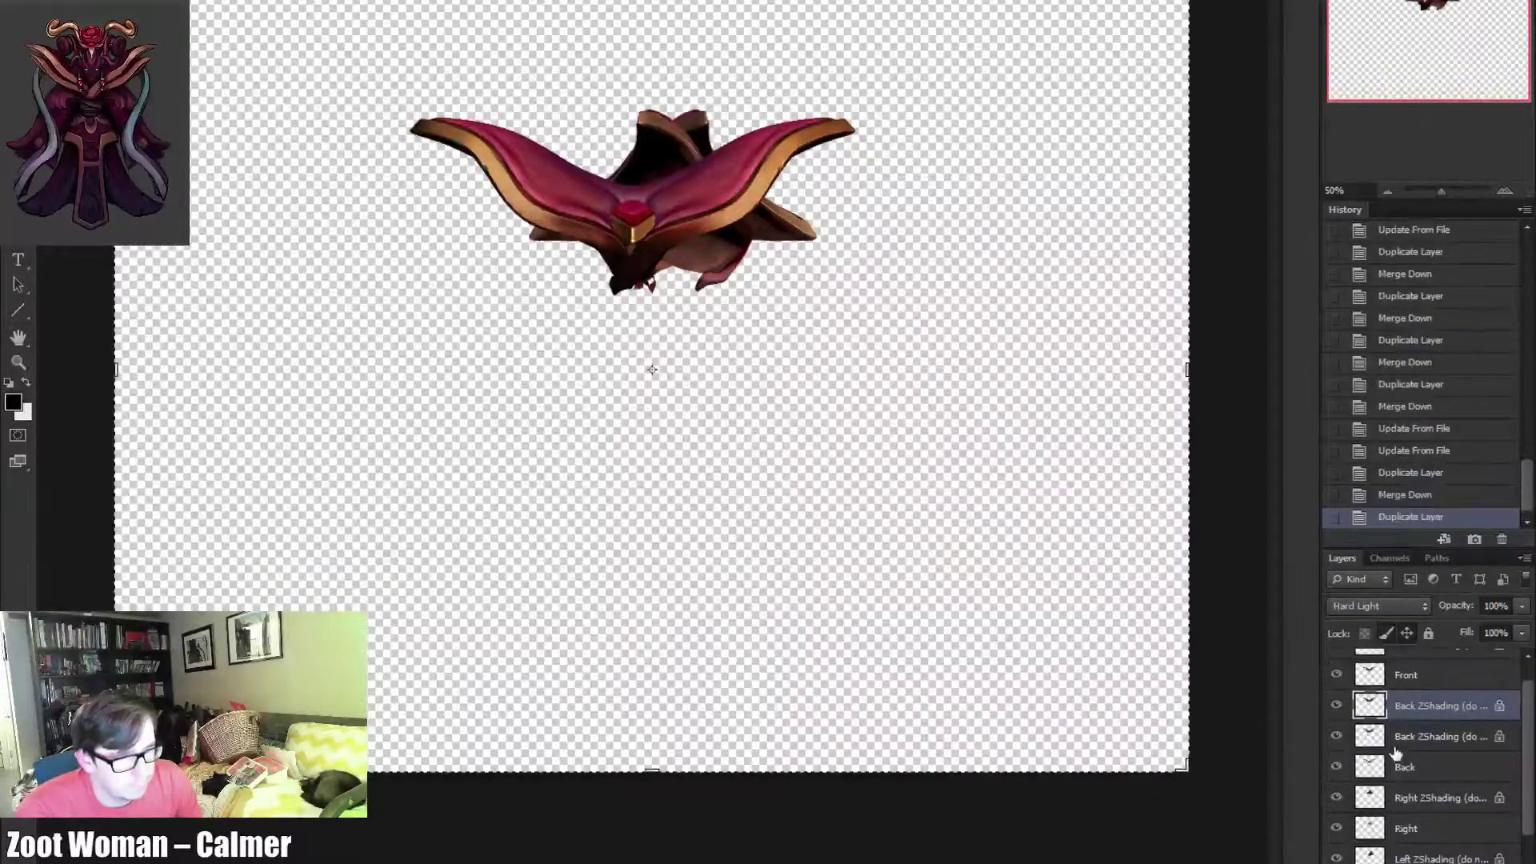
click(1360, 737)
click(1417, 767)
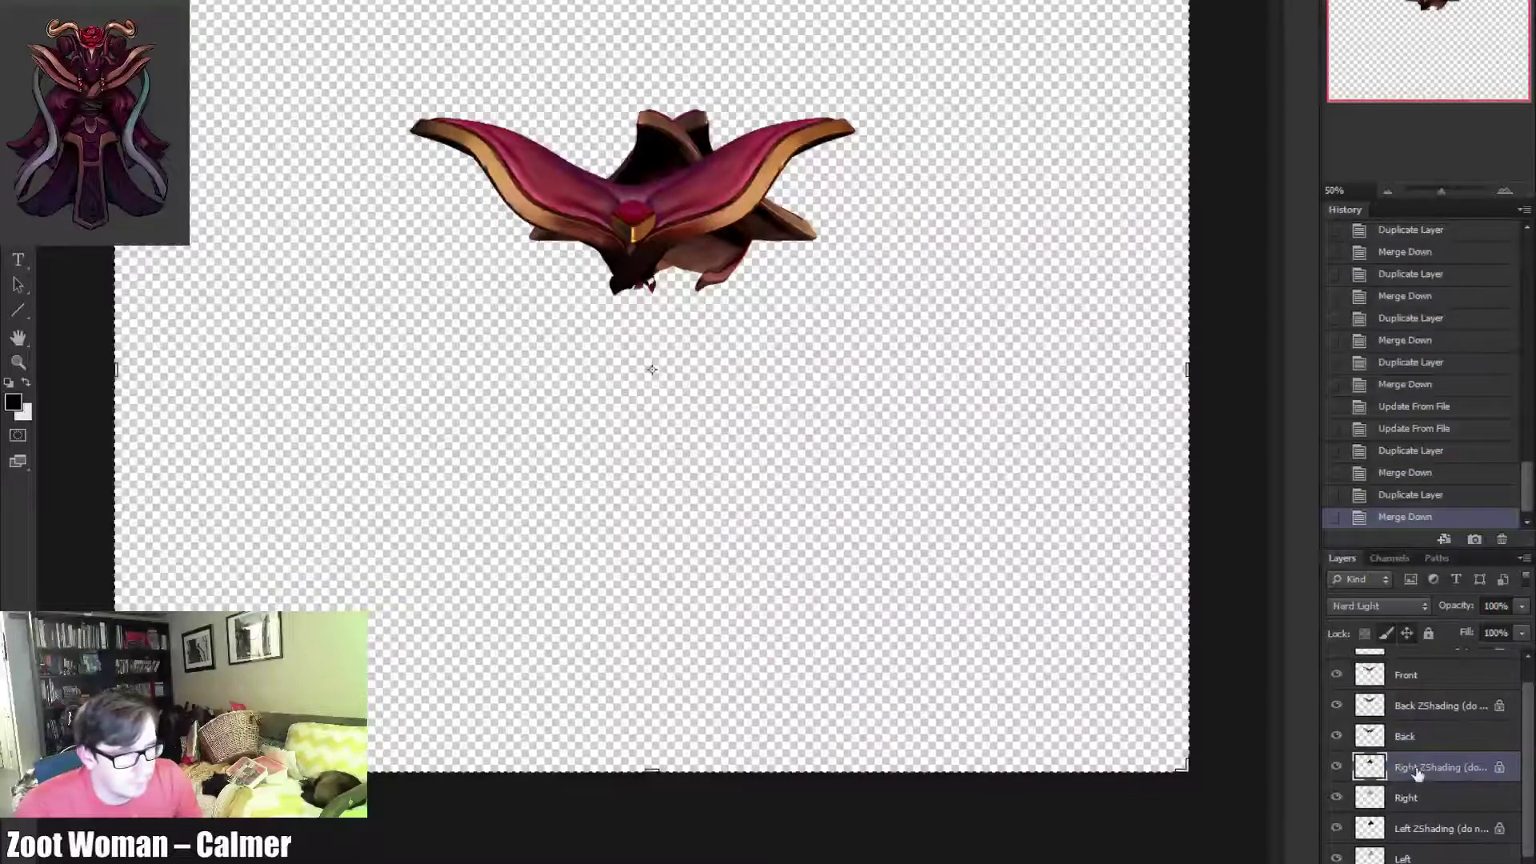
key(ctrl+j)
key(ctrl+e)
Duplicate the Left ZShading layer and merge the copy into the Left layer
click(1430, 809)
click(1415, 829)
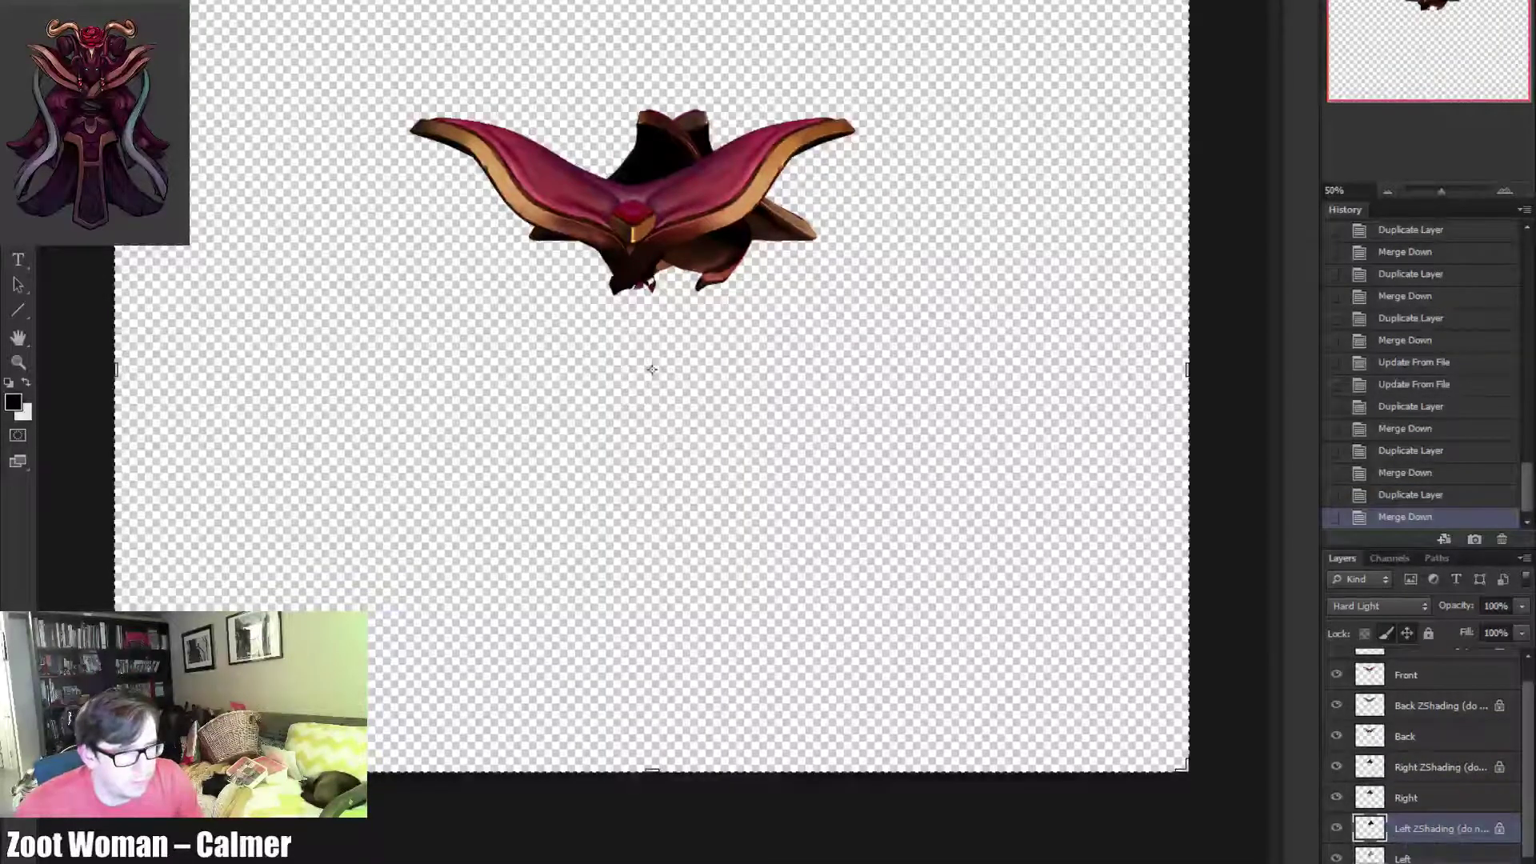
key(ctrl+j)
key(ctrl+e)
click(1436, 851)
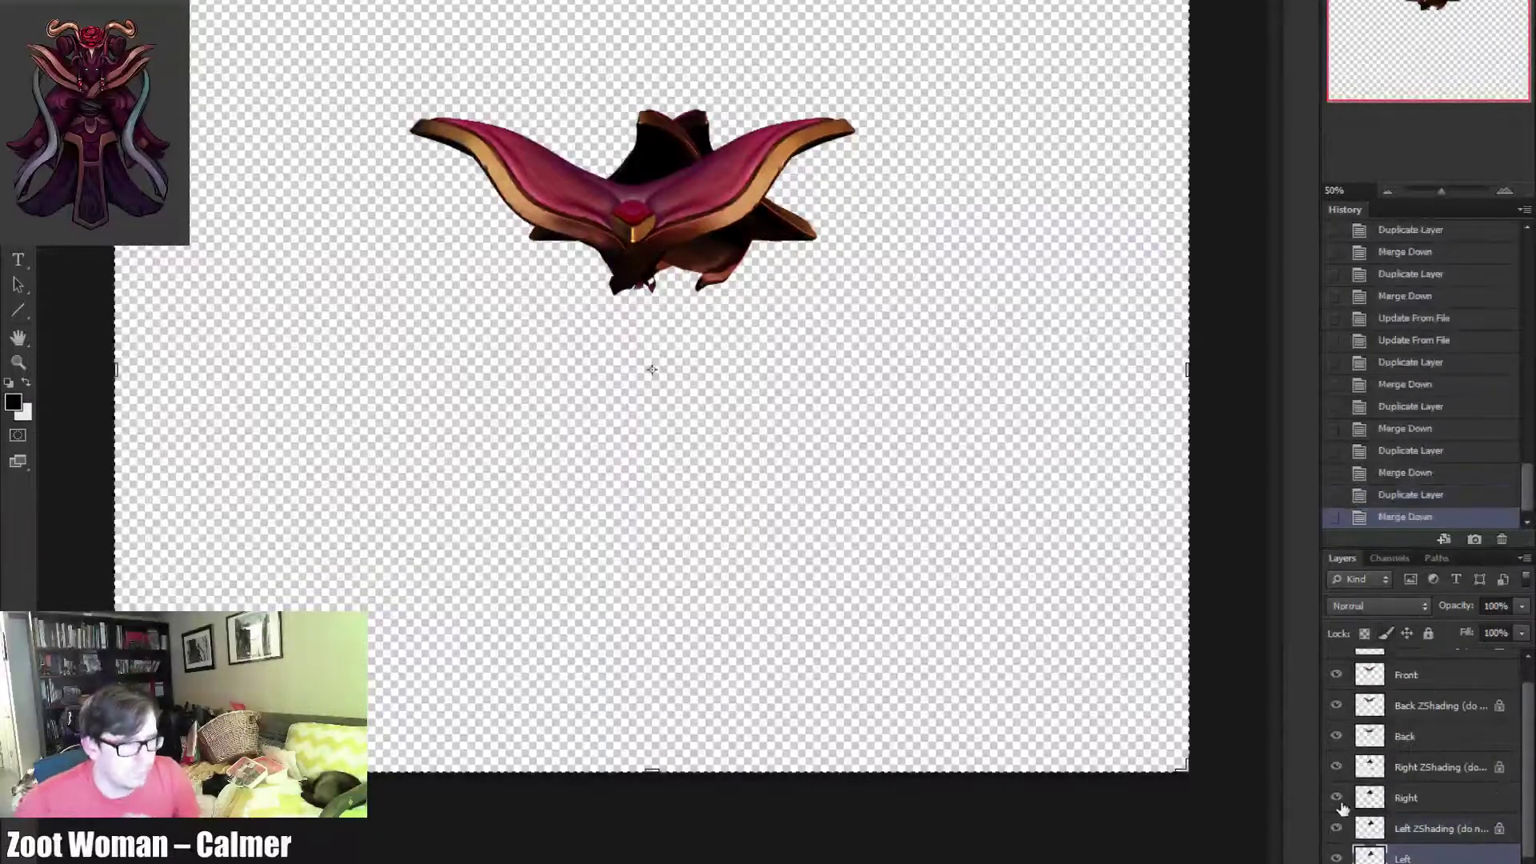
scroll(1450, 786, up, 1)
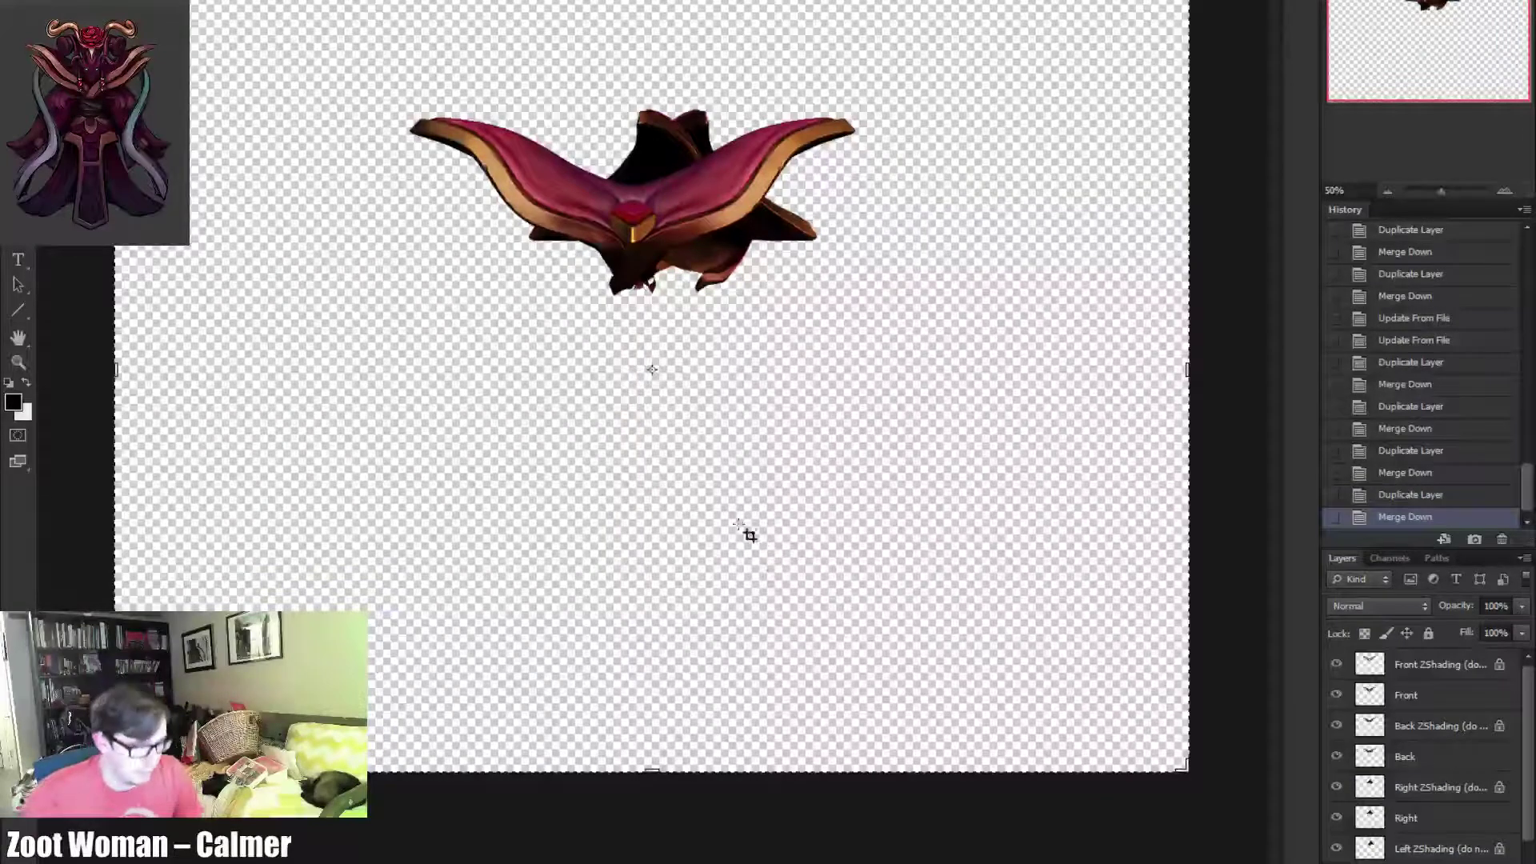
Switch back to ZBrush and accept the edited ZAppLink projection for each of shoulder02_base's views
key(alt+Tab)
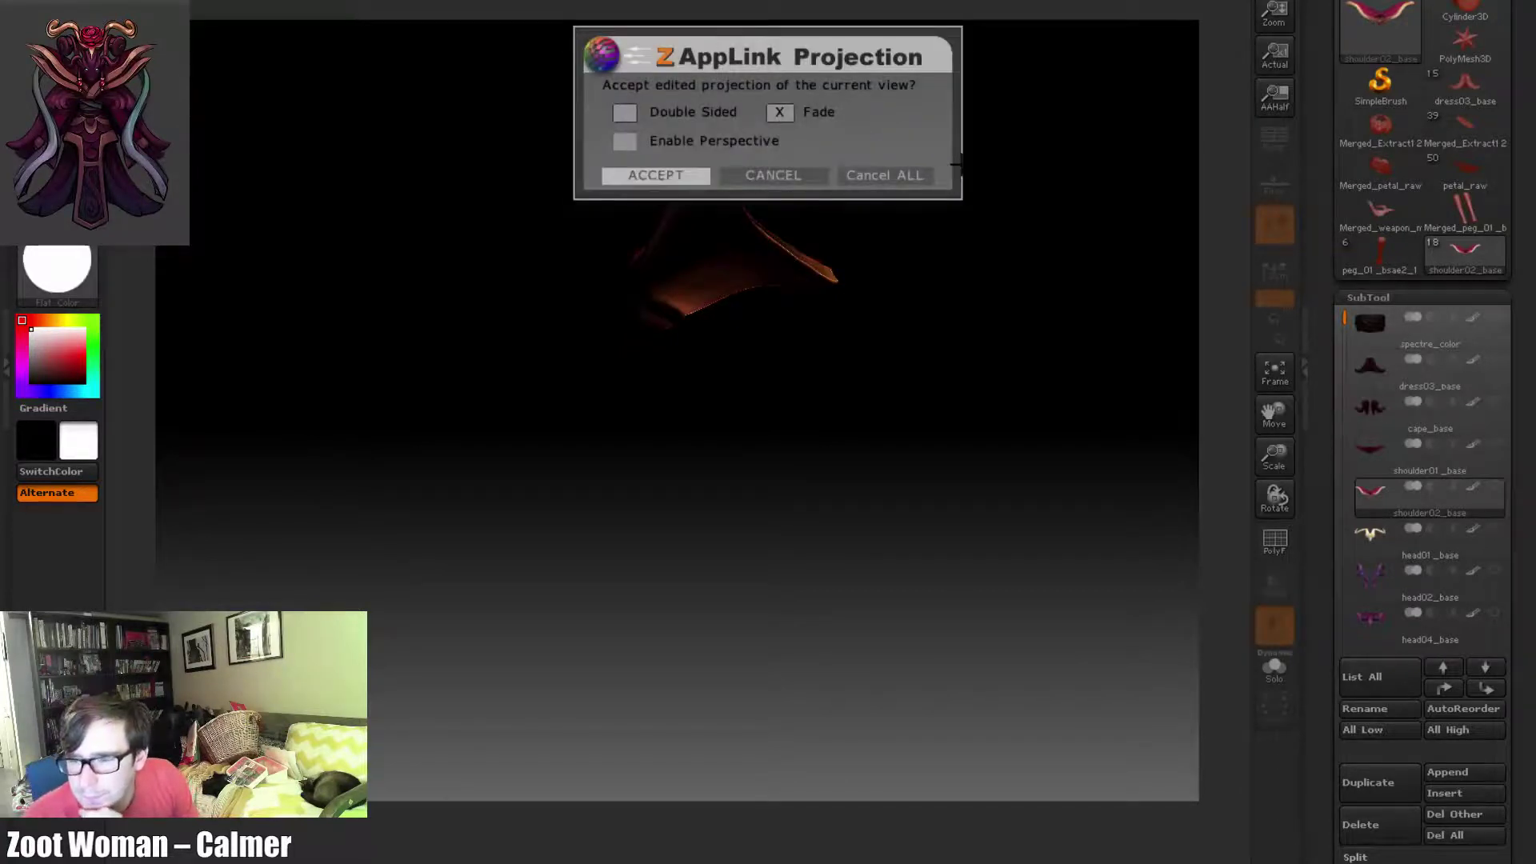
click(661, 176)
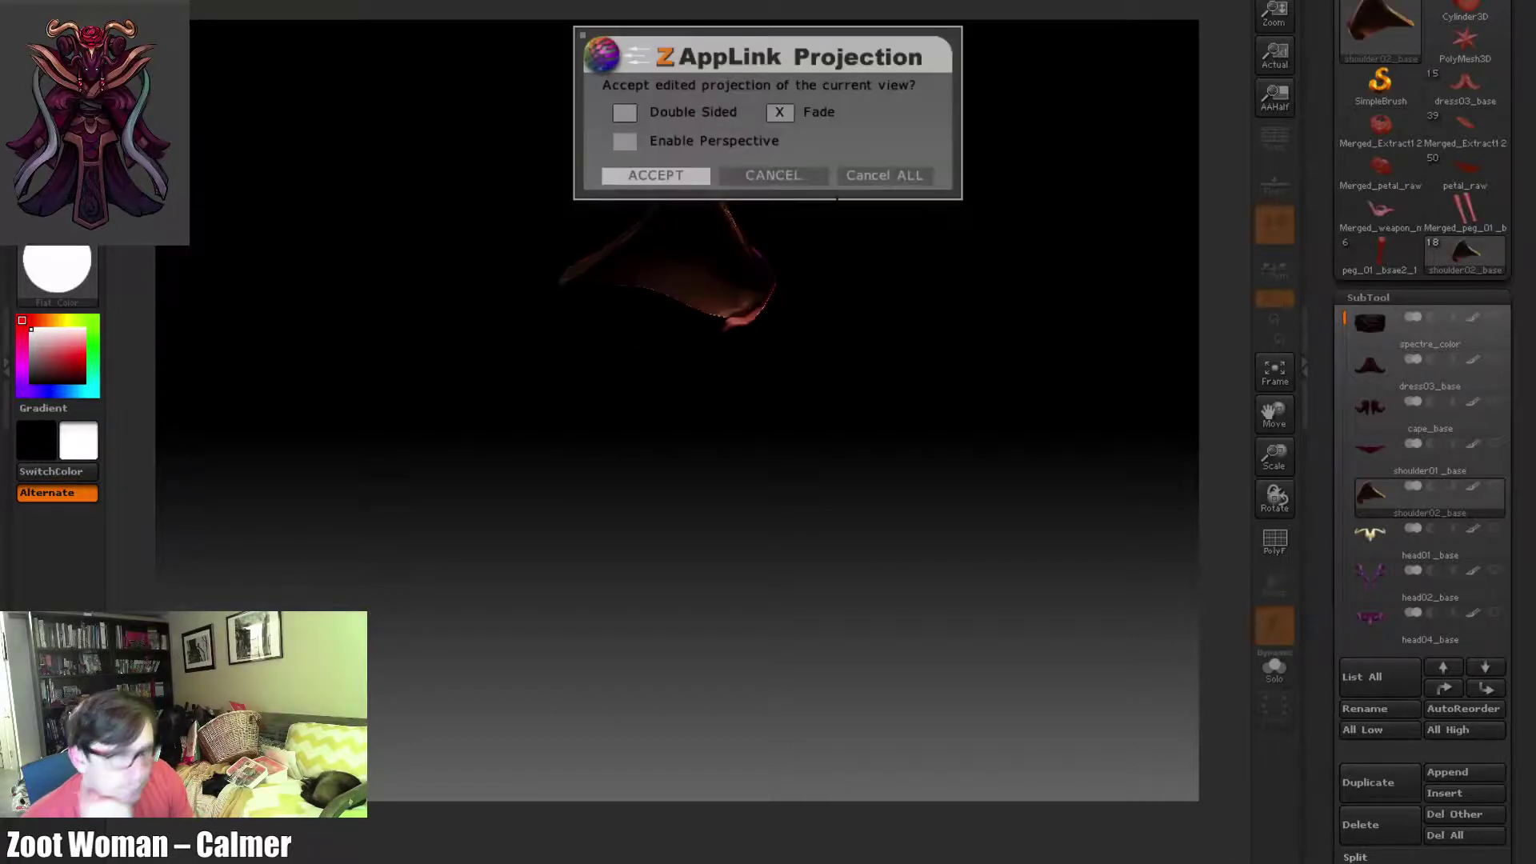
click(692, 175)
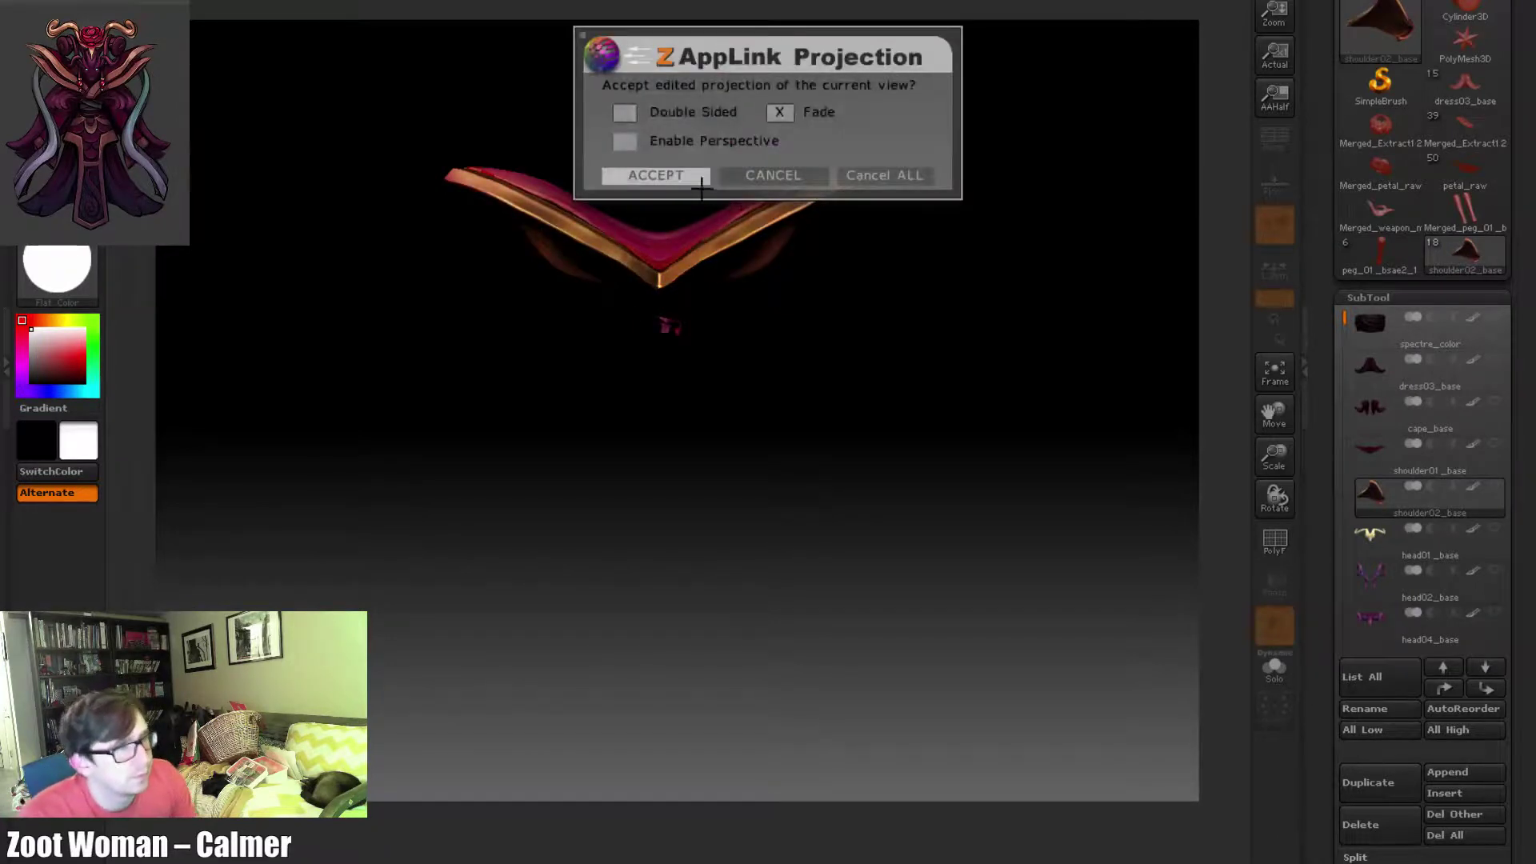
click(704, 184)
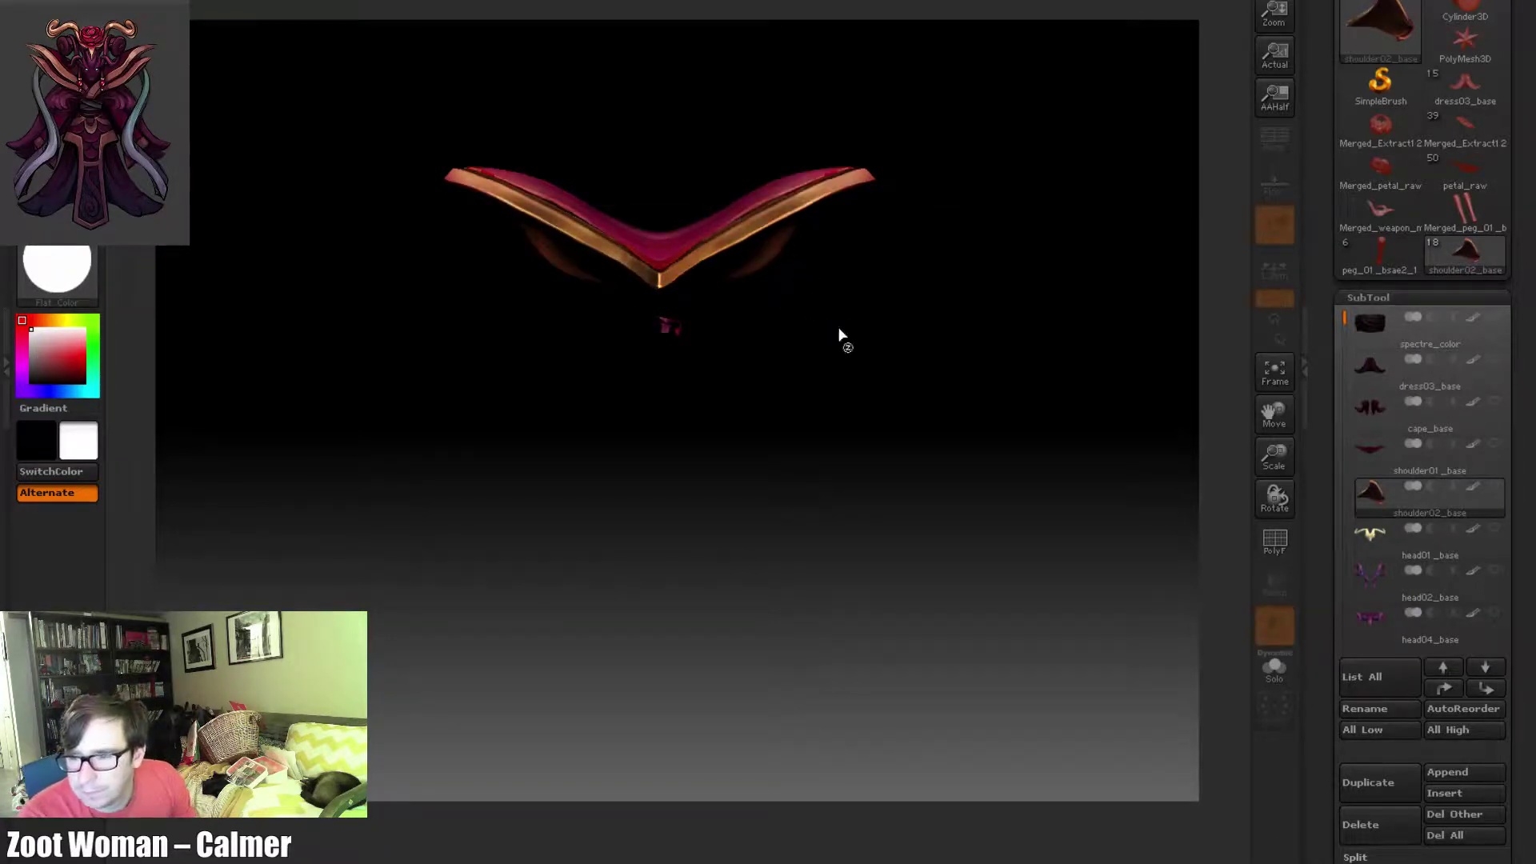
click(701, 183)
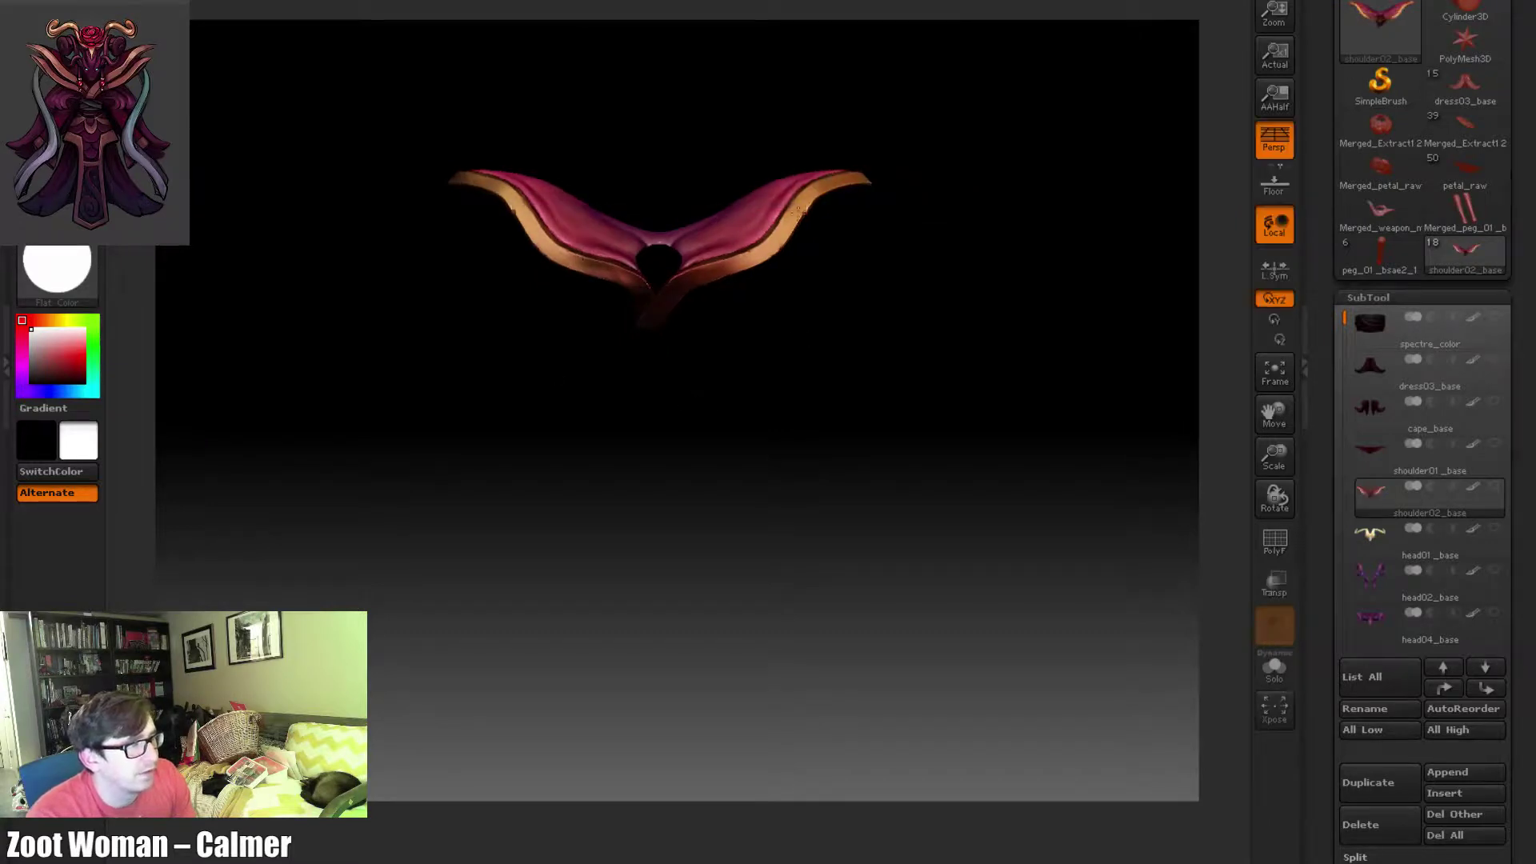
Examine the projected shading on shoulder02_base up close and from a different angle
drag(938, 401, 984, 323)
drag(1034, 280, 1051, 206)
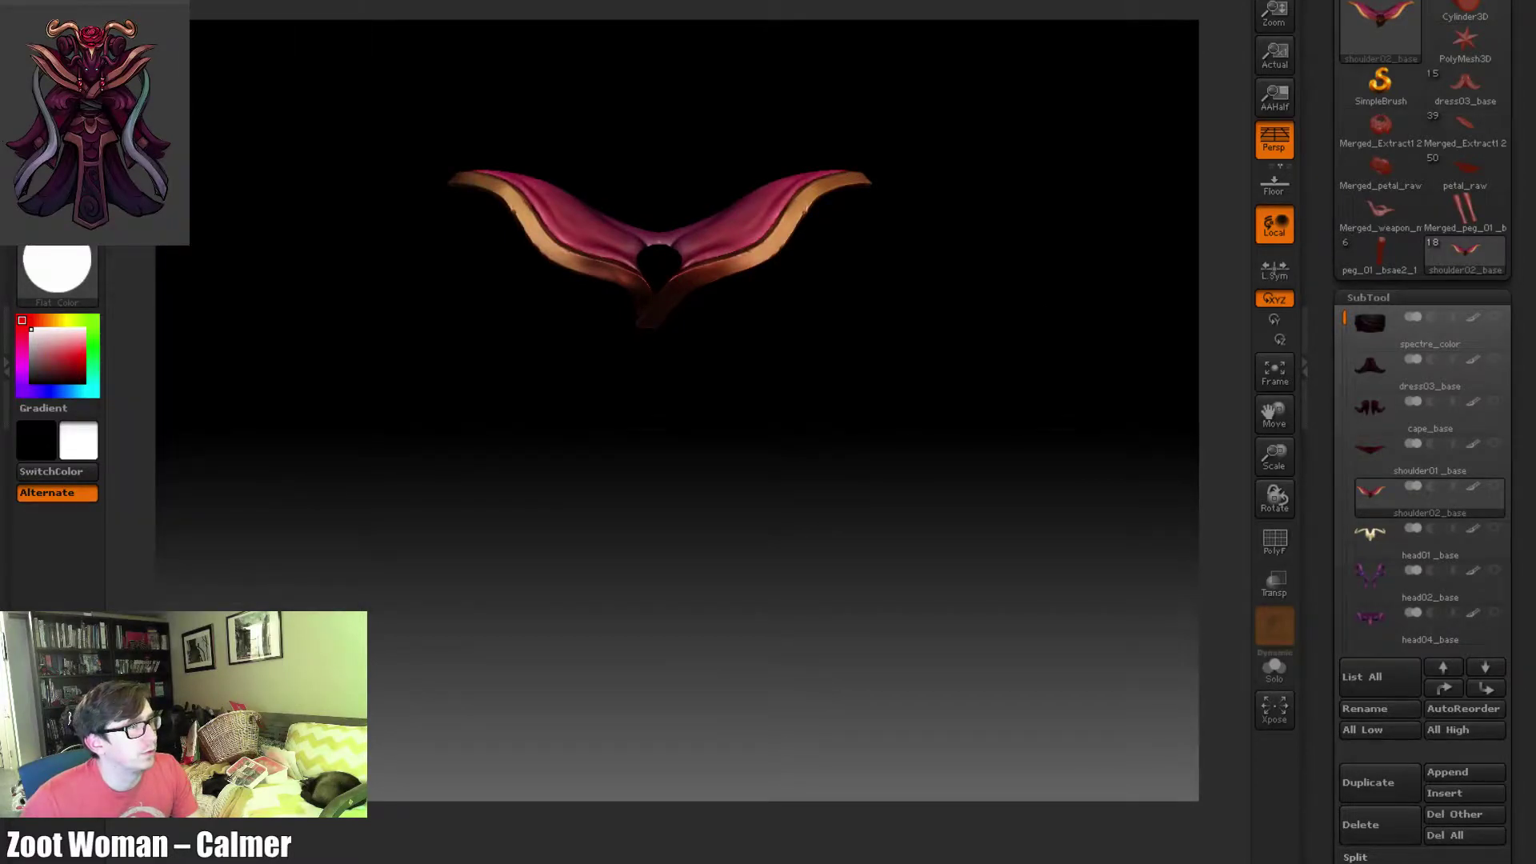
click(162, 196)
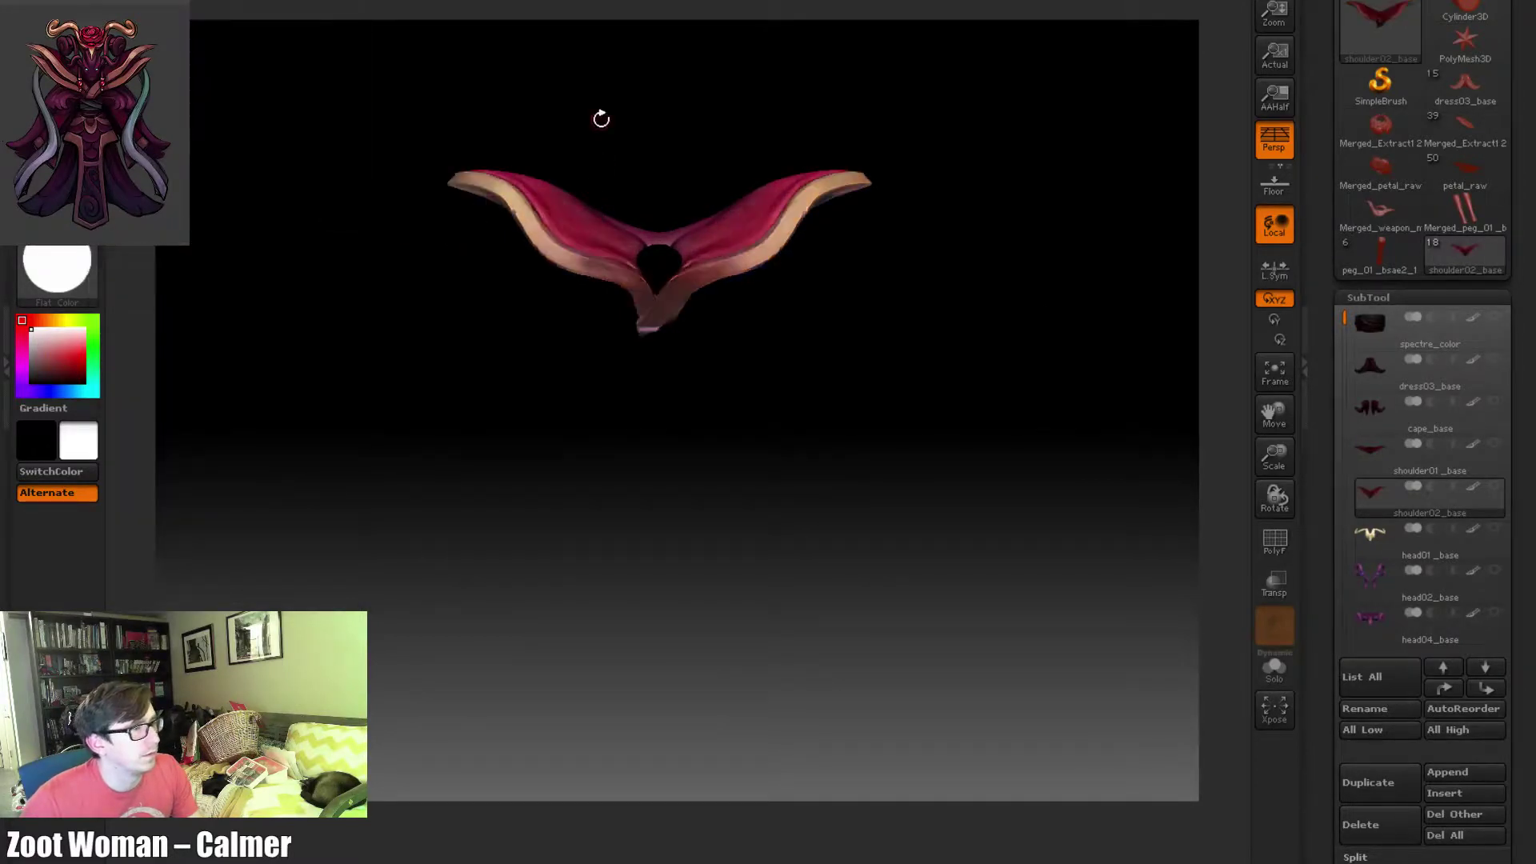
alt+drag(607, 134, 660, 189)
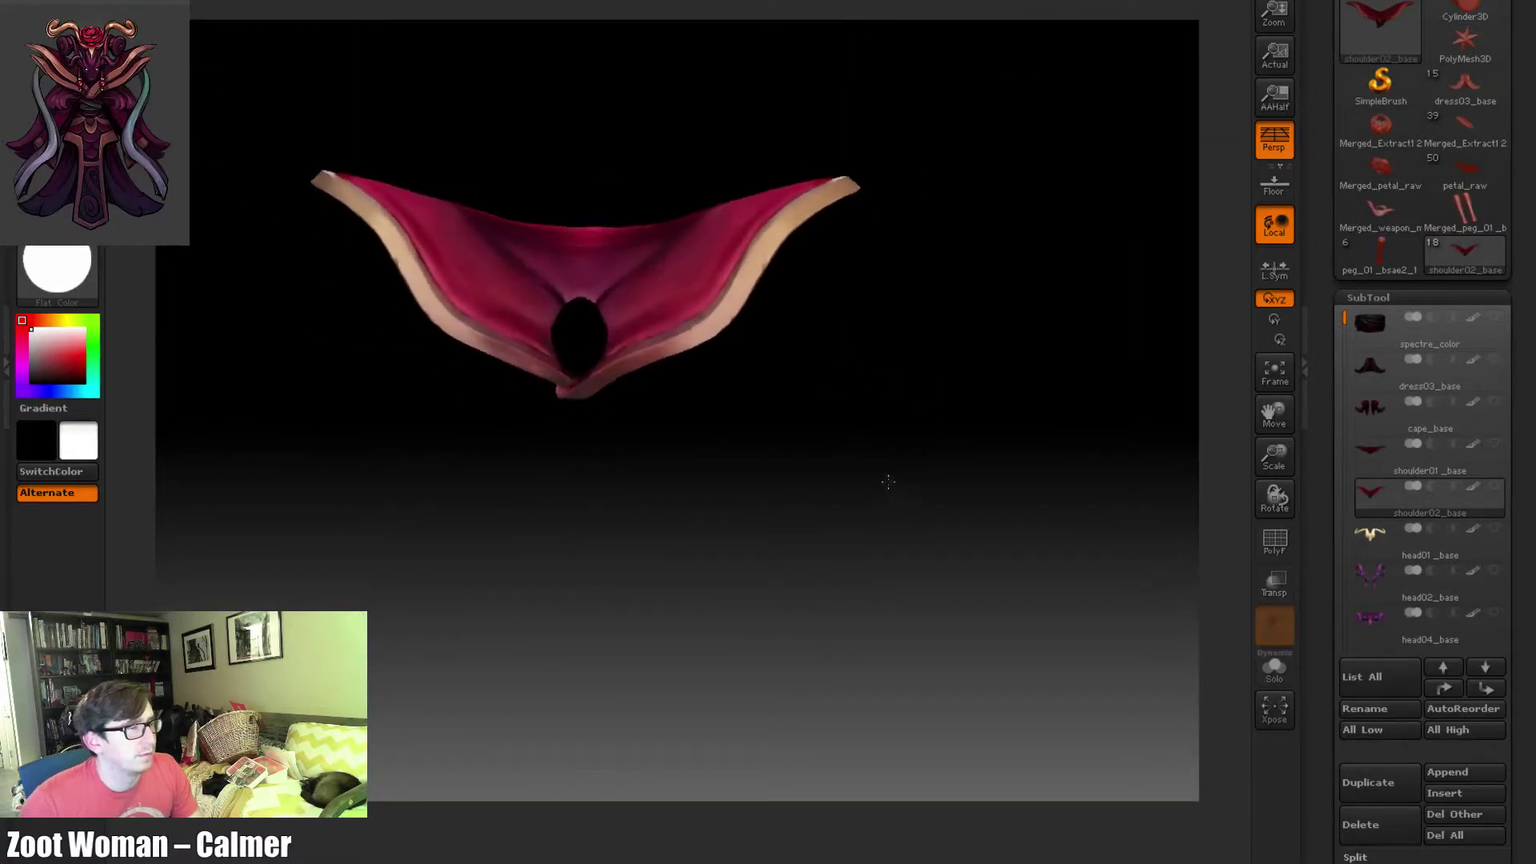